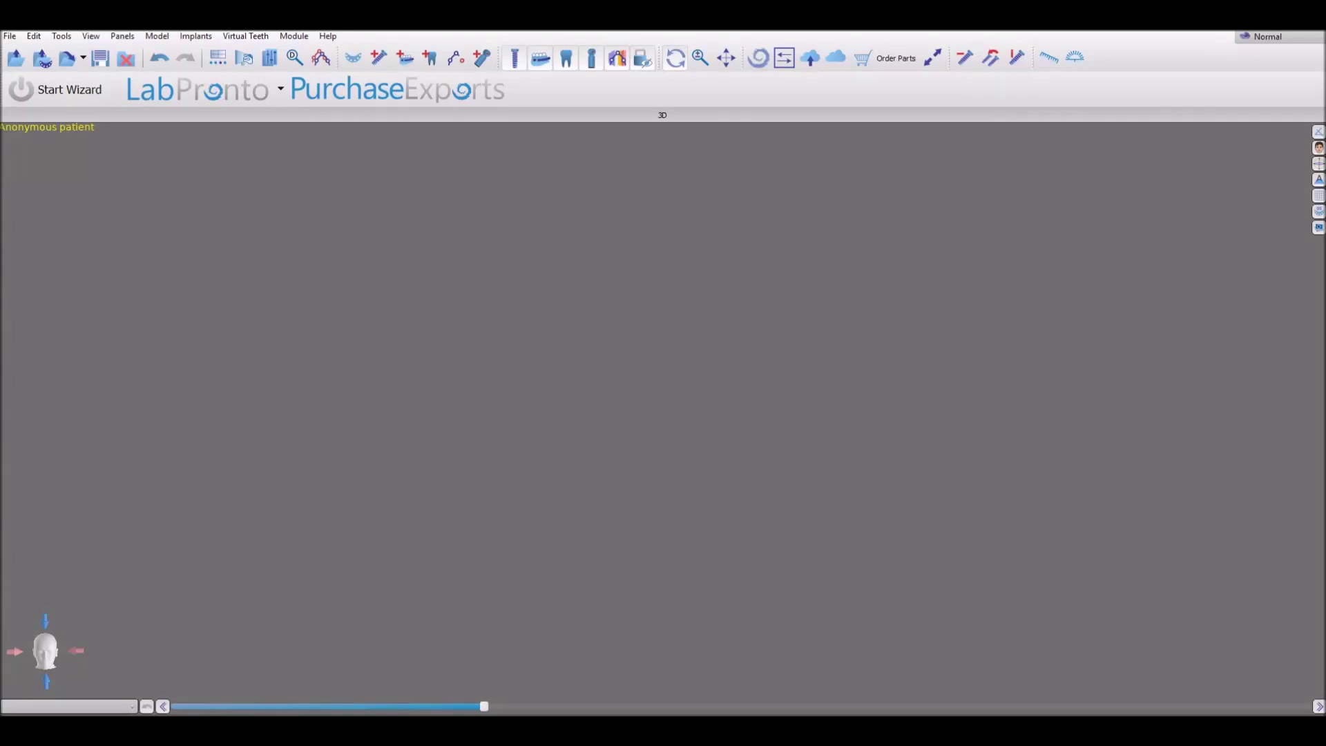
Load the three STL scan files into the 3D view and orbit the dental models to inspect them
{"action": "left_click_drag", "start_coordinate": [1325, 345], "coordinate": [868, 412]}
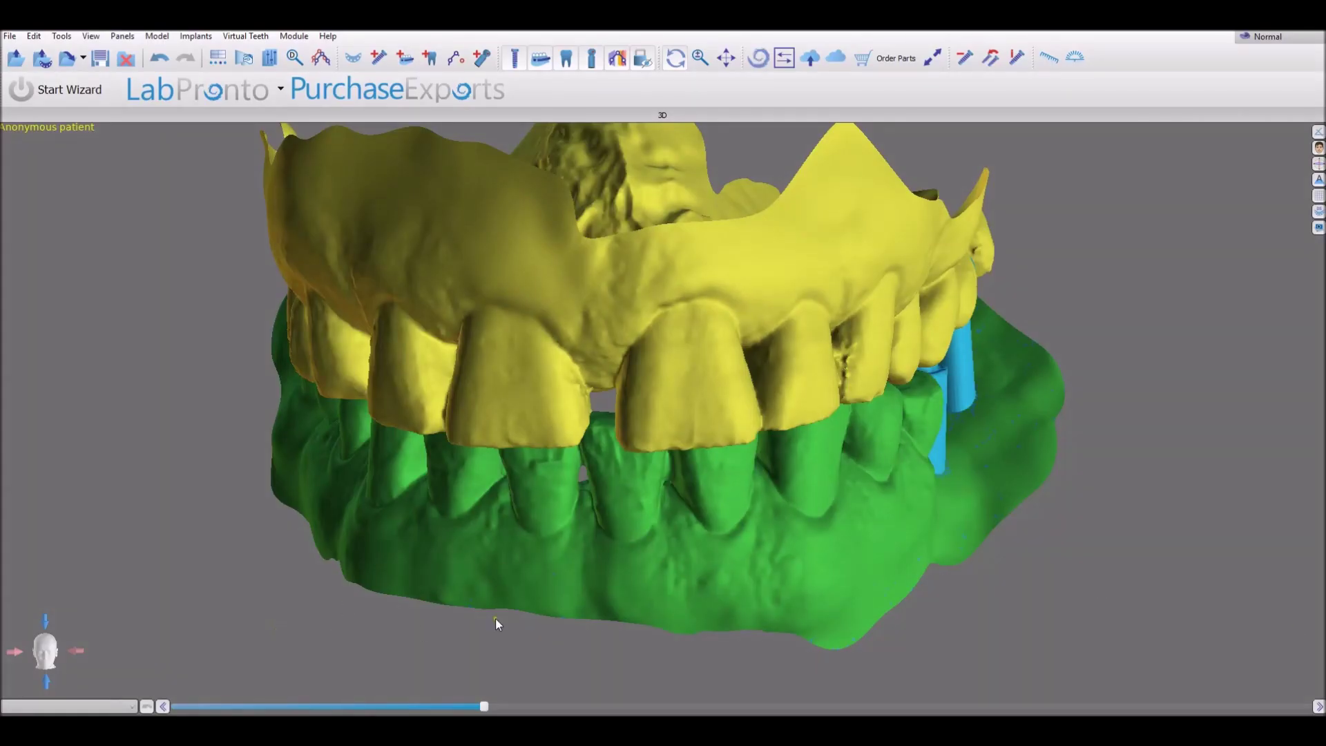
{"action": "right_click_drag", "start_coordinate": [746, 488], "coordinate": [775, 439]}
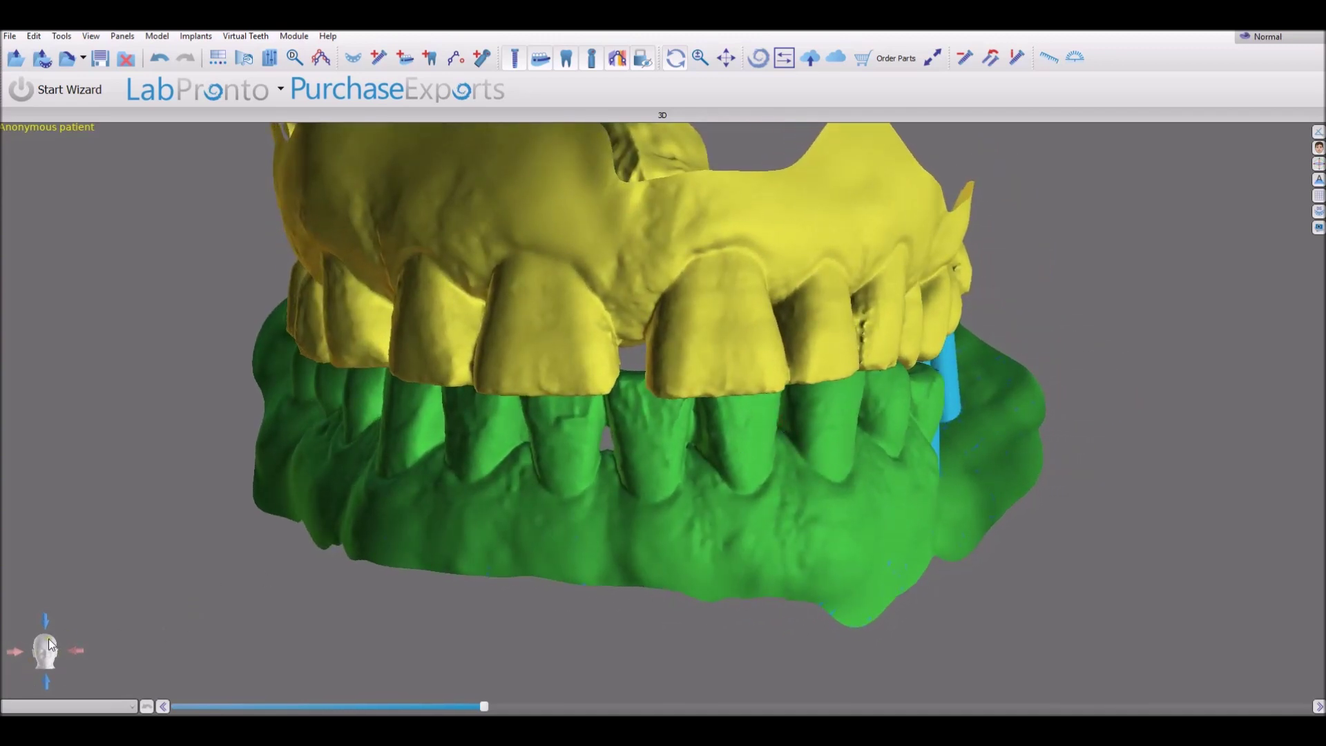
{"action": "right_click_drag", "start_coordinate": [624, 533], "coordinate": [710, 478]}
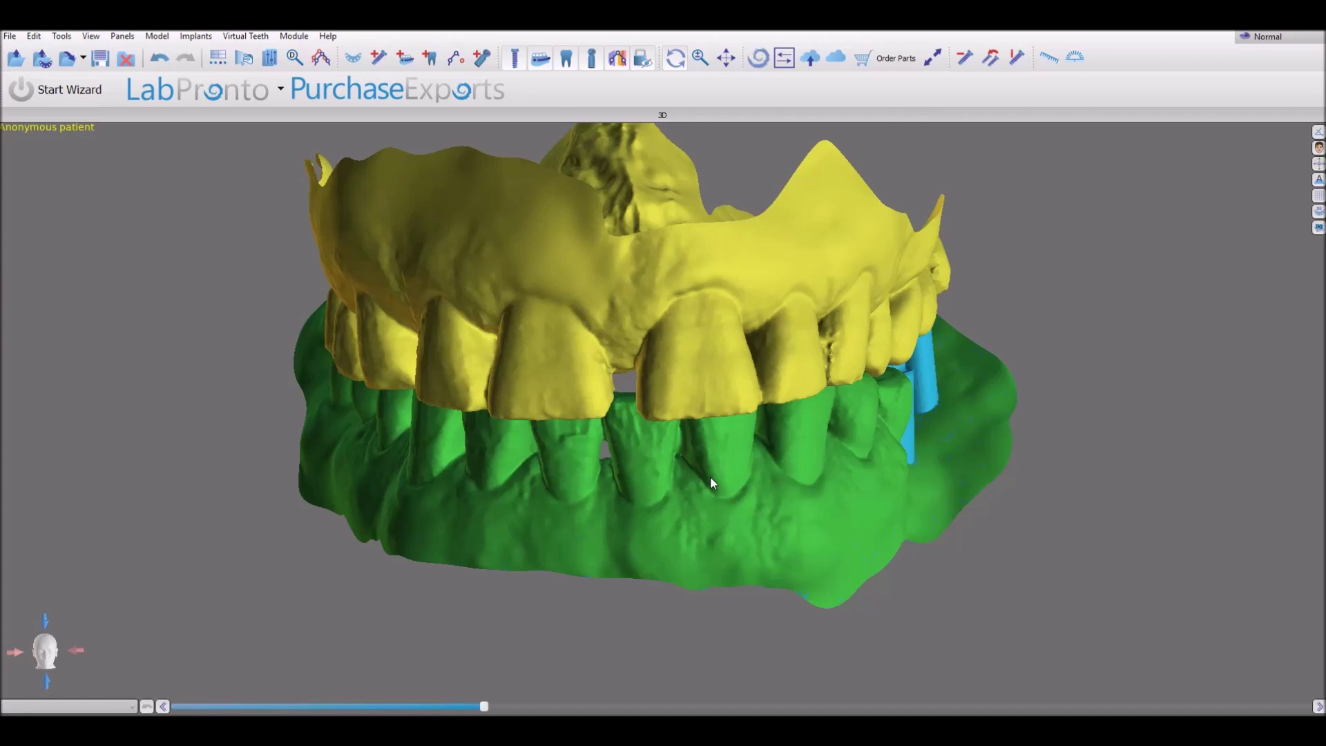
{"action": "right_click_drag", "start_coordinate": [711, 479], "coordinate": [435, 321]}
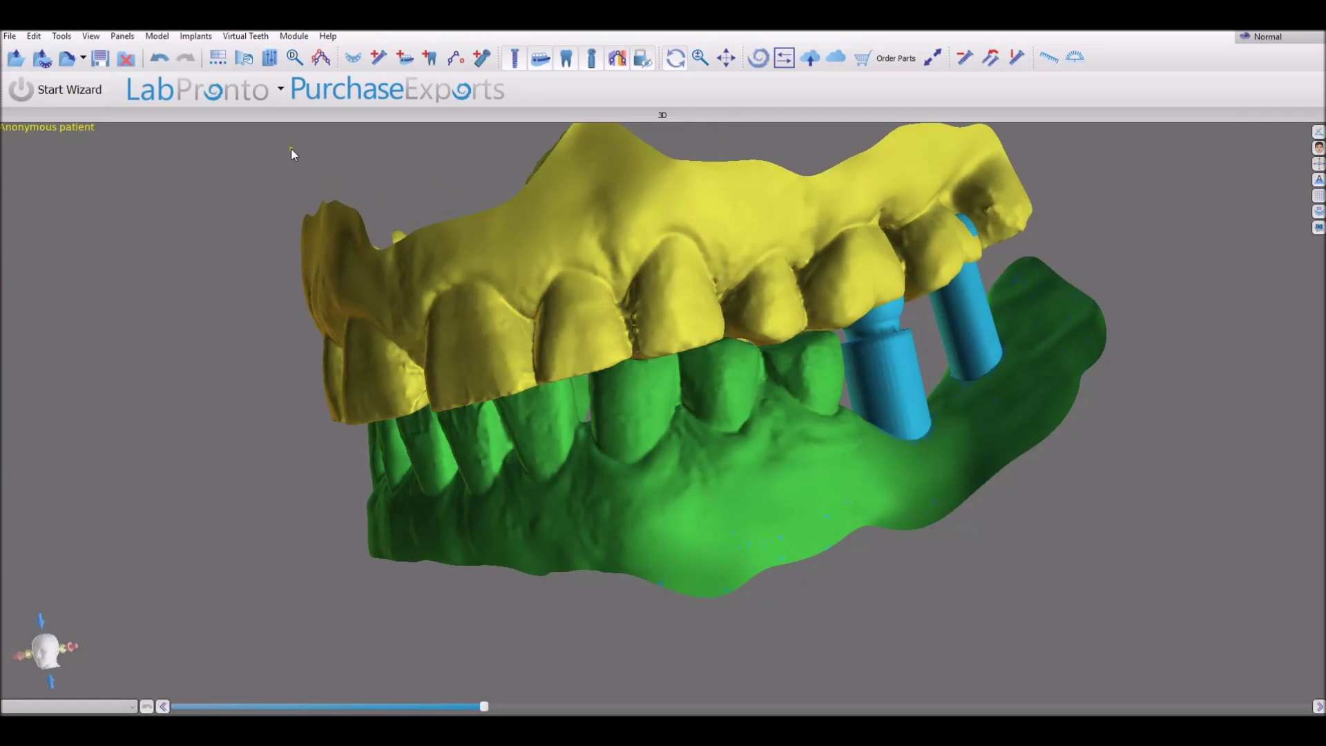
{"action": "left_click", "coordinate": [269, 61]}
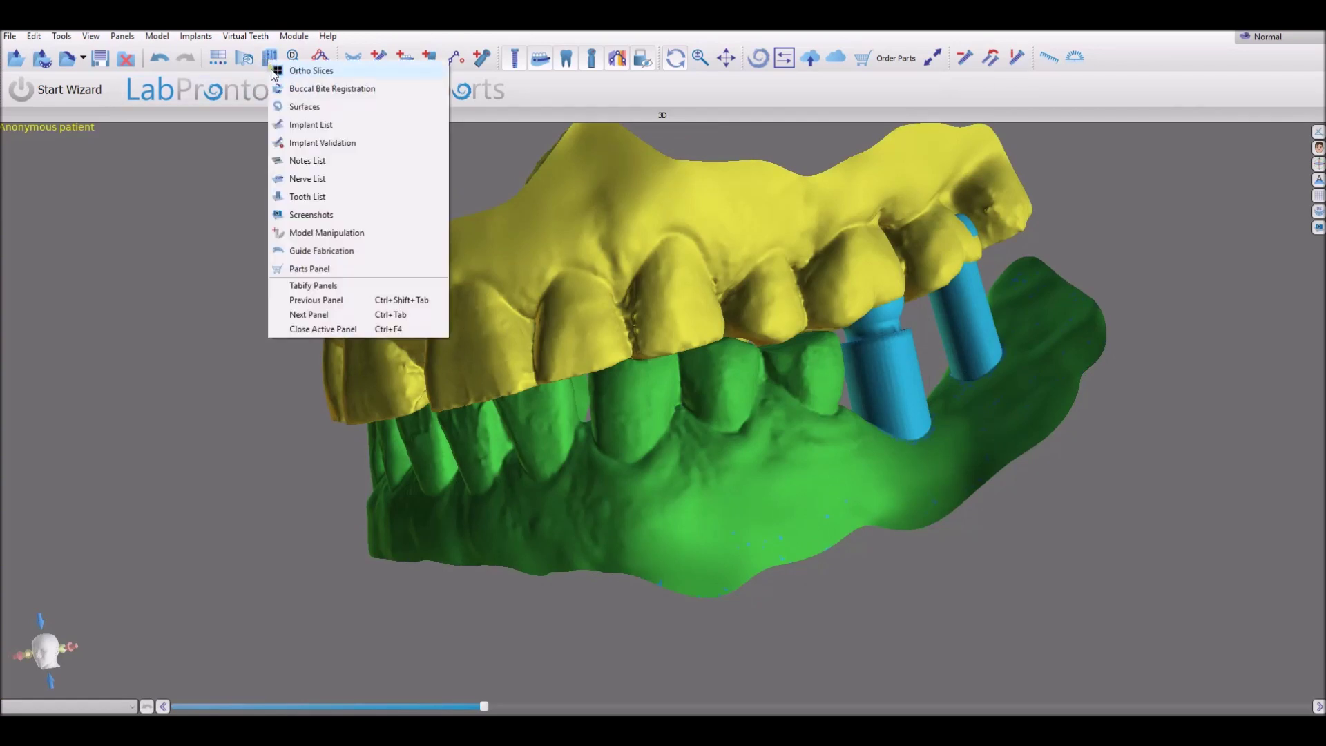
In the Surfaces panel, untick Visible for the upper model gingiva, then orbit toward the lower scanbodies
{"action": "left_click", "coordinate": [304, 107]}
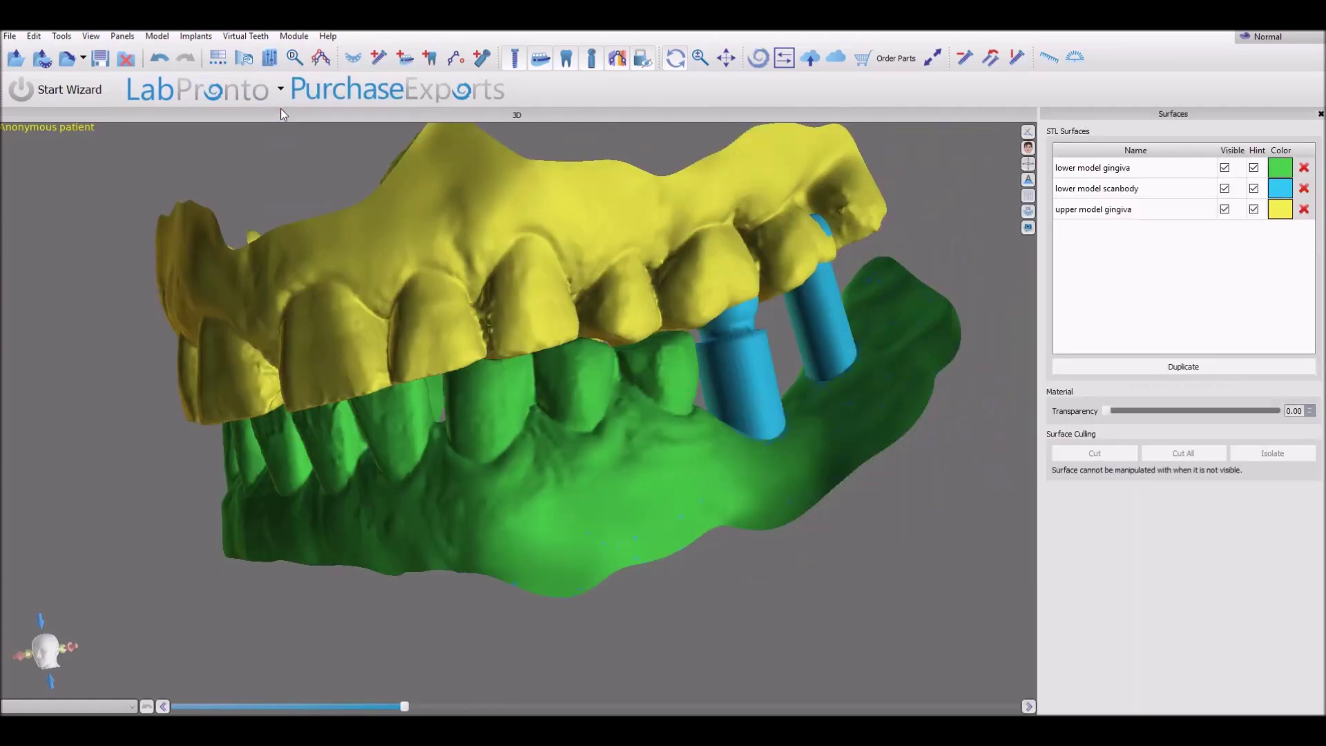
{"action": "right_click_drag", "start_coordinate": [930, 250], "coordinate": [845, 312]}
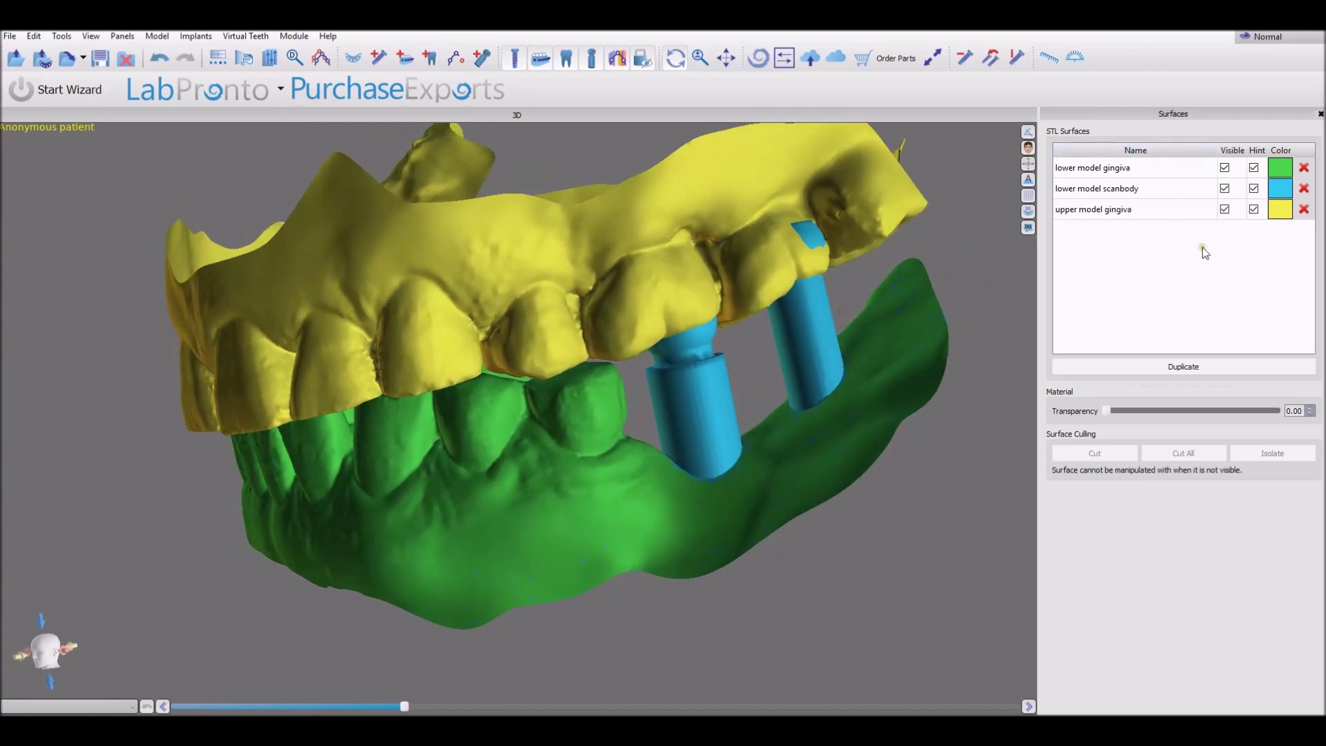
{"action": "left_click", "coordinate": [1224, 209]}
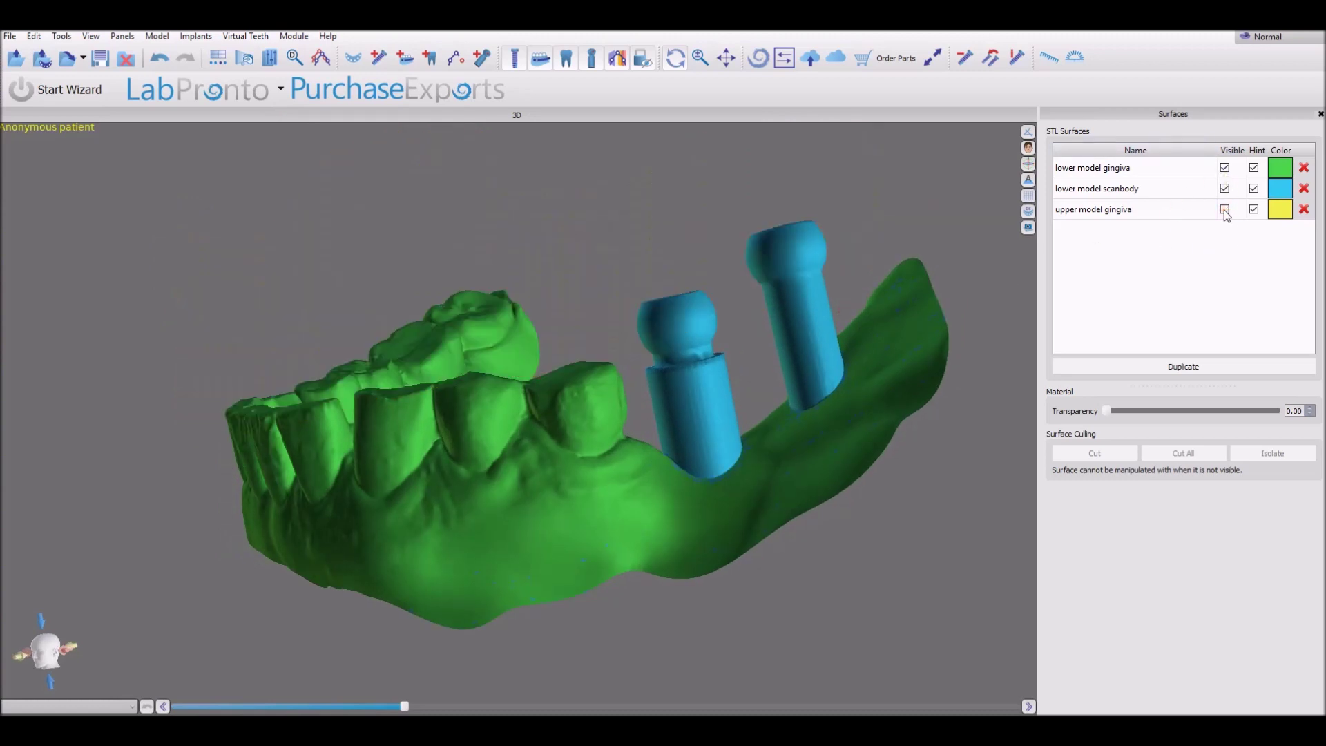
{"action": "right_click_drag", "start_coordinate": [1000, 303], "coordinate": [70, 518]}
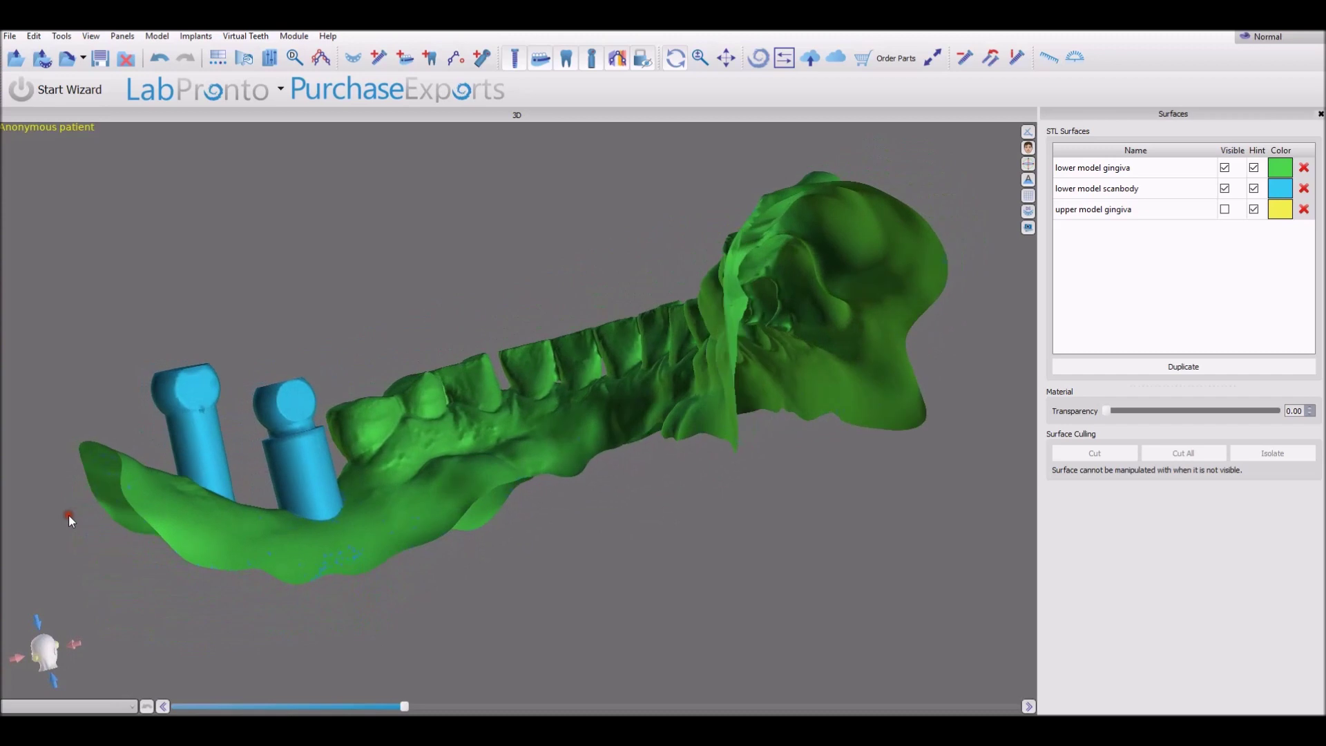
Add a Dess library scanbody and align it onto the first scanned cylinder
{"action": "left_click", "coordinate": [484, 68]}
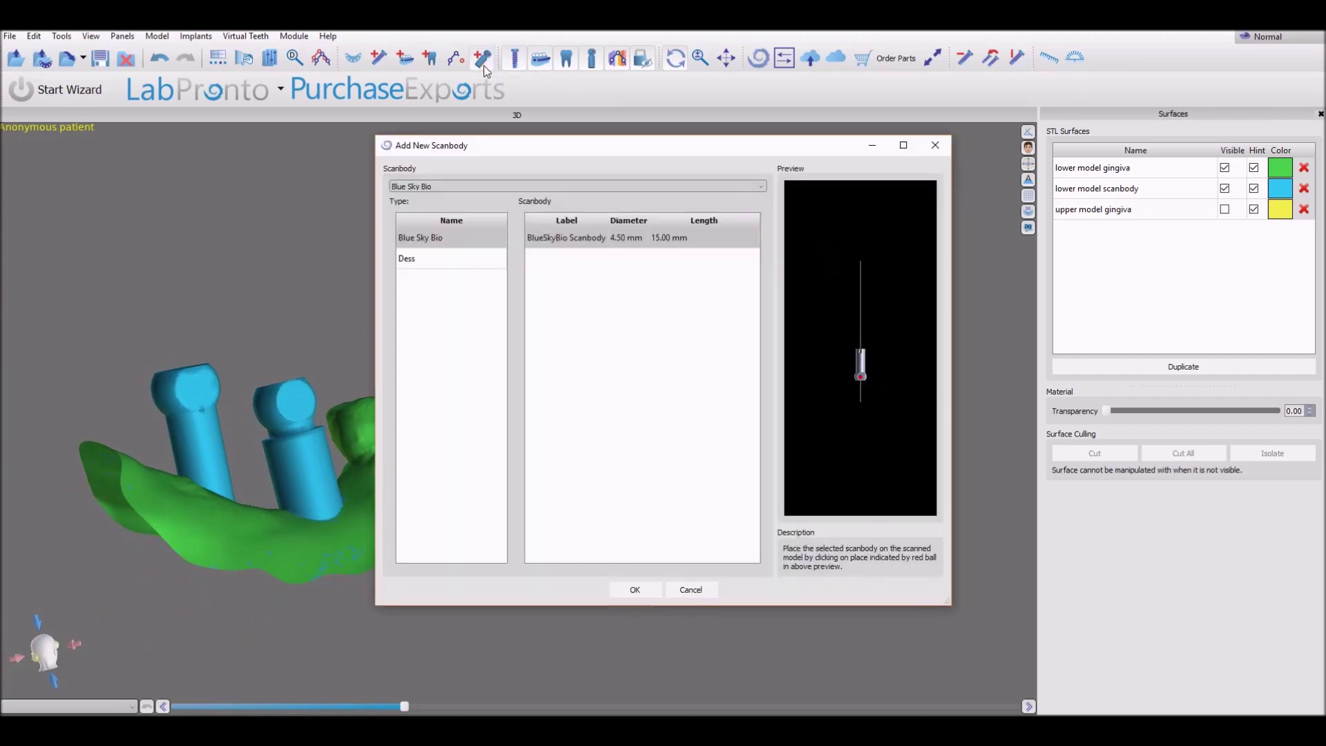
{"action": "left_click", "coordinate": [445, 261]}
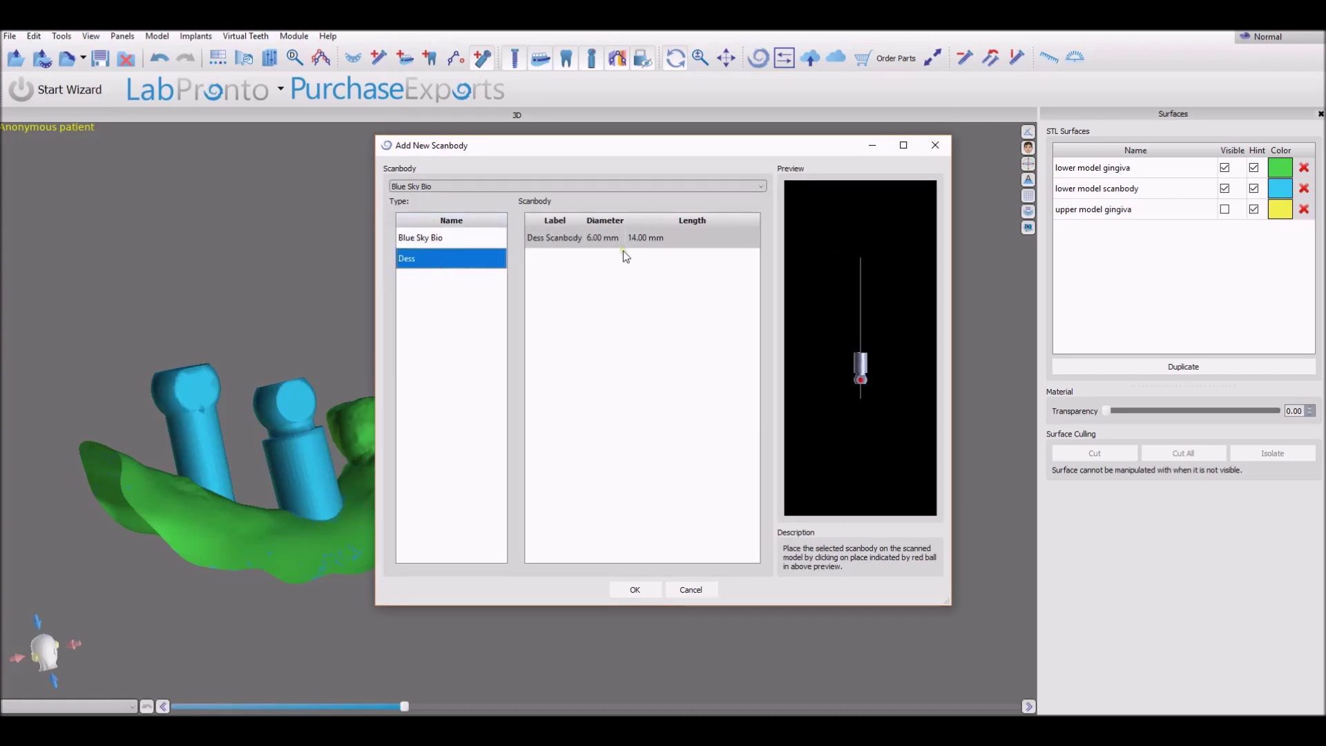
{"action": "left_click", "coordinate": [653, 591]}
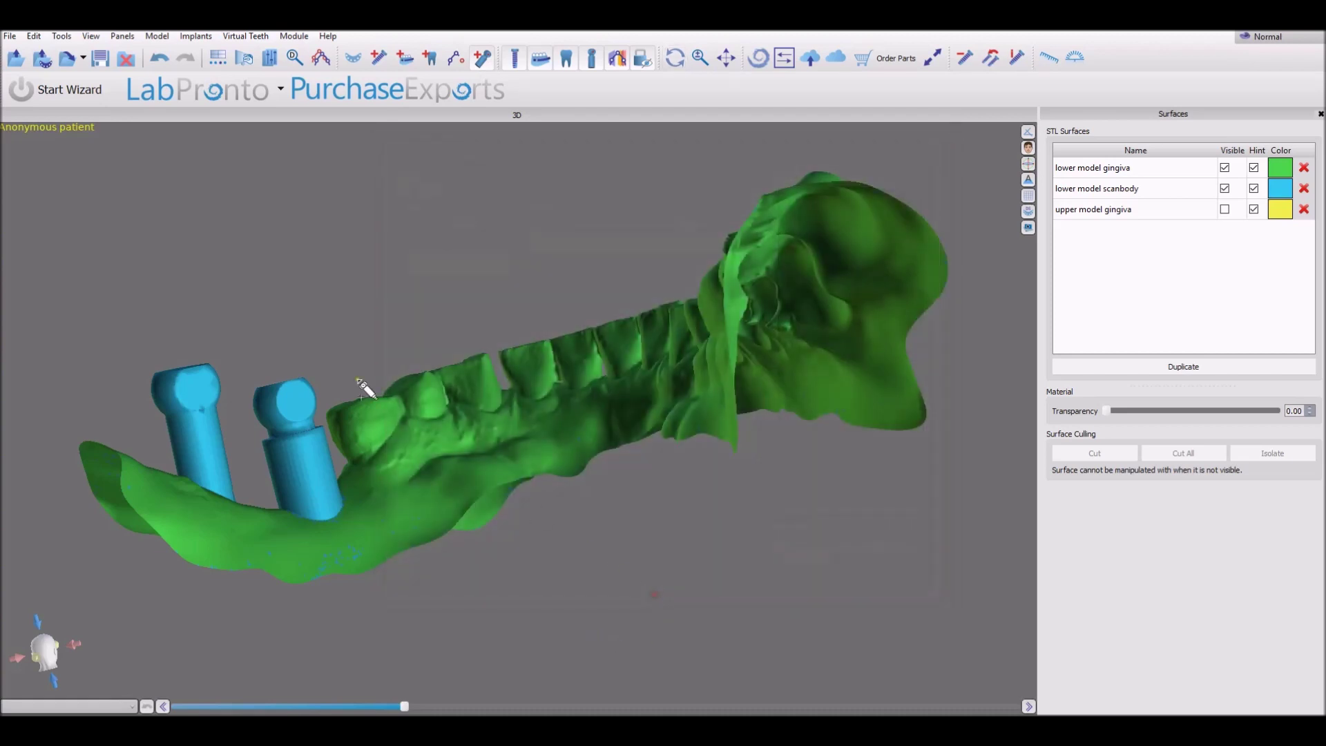
{"action": "left_click", "coordinate": [296, 402]}
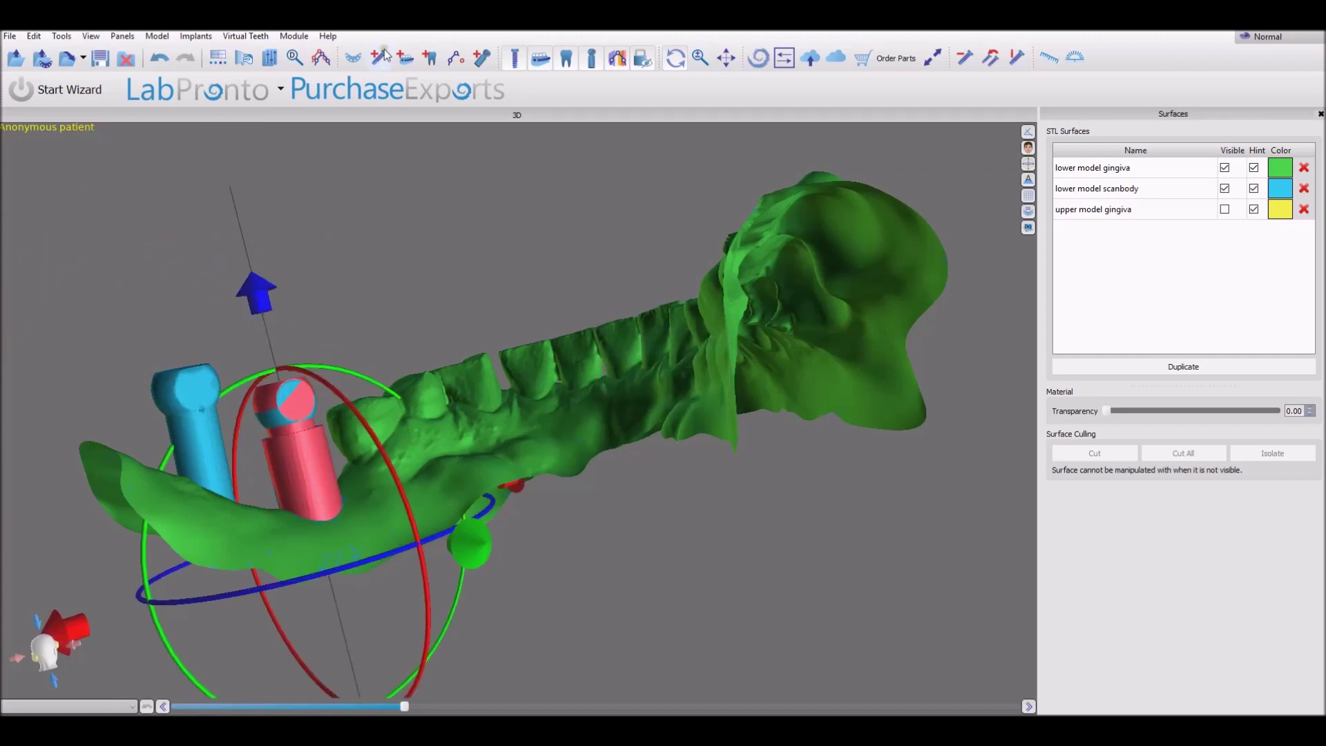
Align a Blue Sky Bio scanbody (4.50 mm × 15.00 mm) onto the other scanned cylinder
{"action": "left_click", "coordinate": [480, 59]}
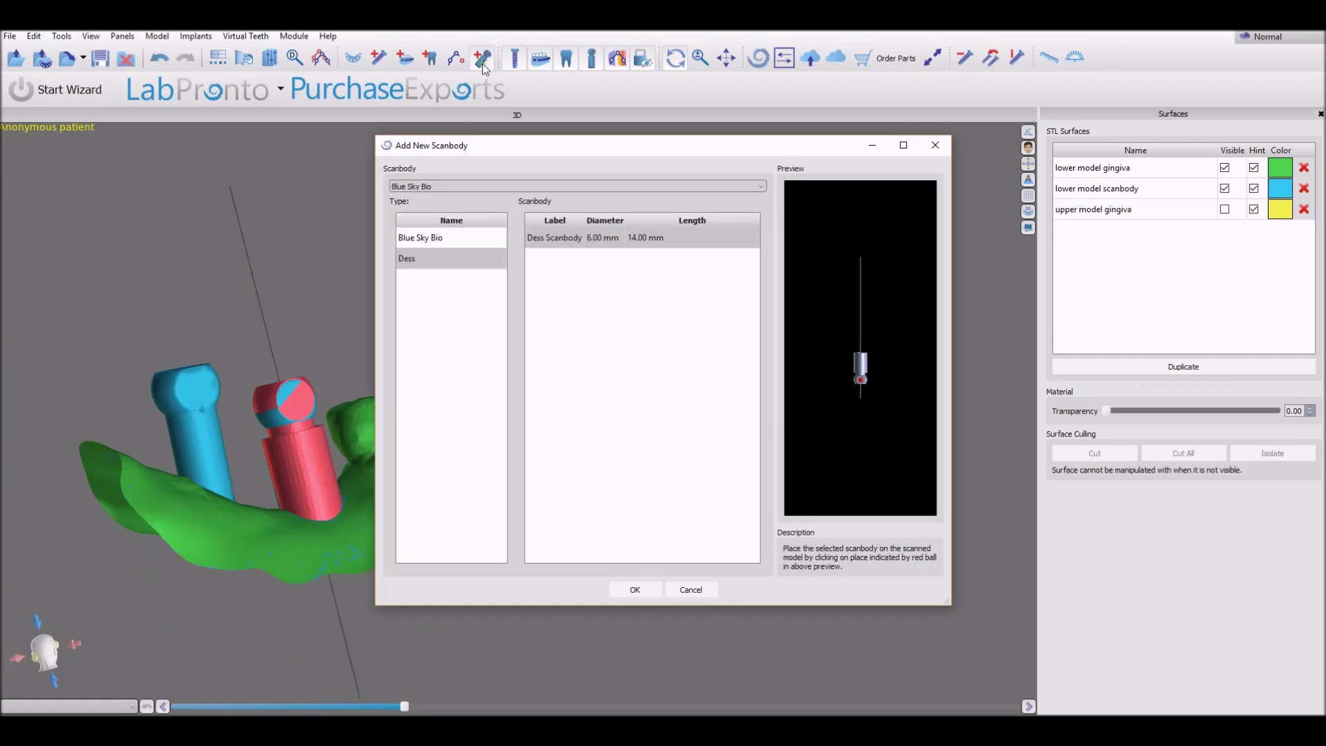
{"action": "left_click", "coordinate": [462, 242]}
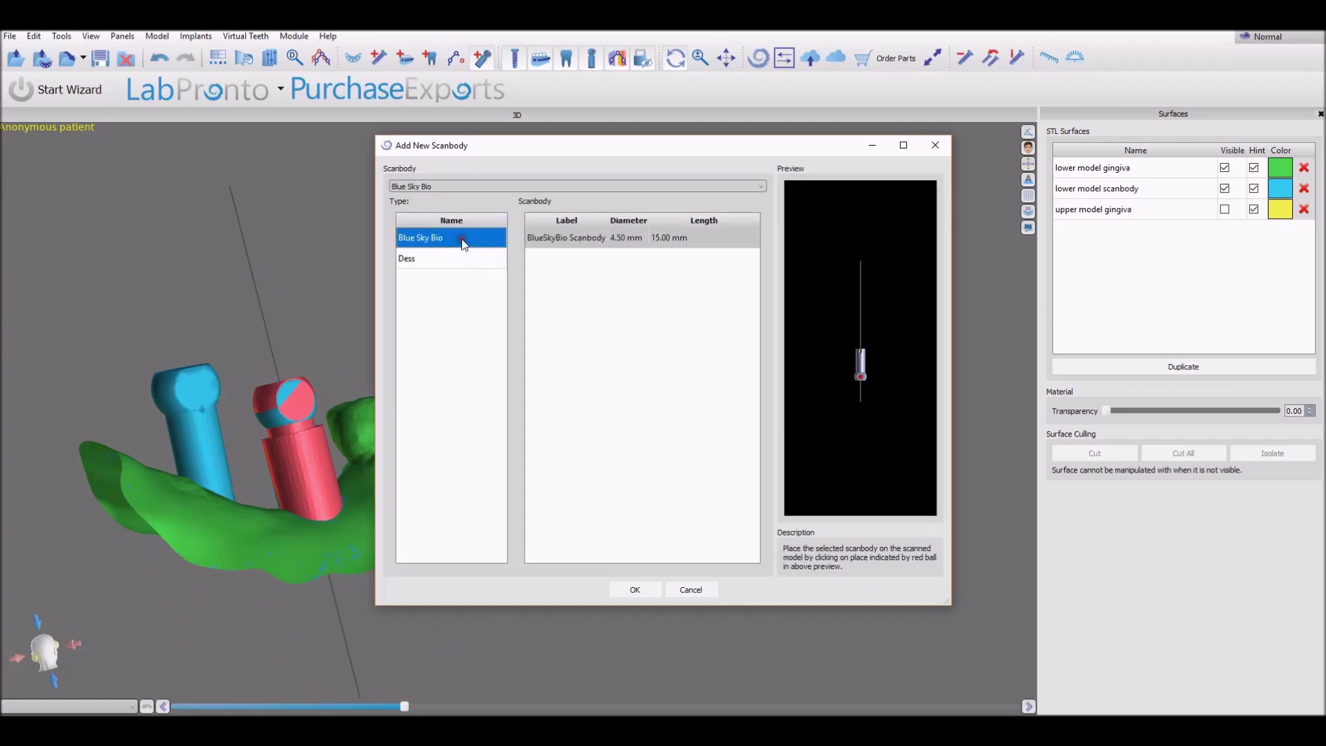
{"action": "left_click", "coordinate": [635, 590]}
{"action": "left_click", "coordinate": [202, 394]}
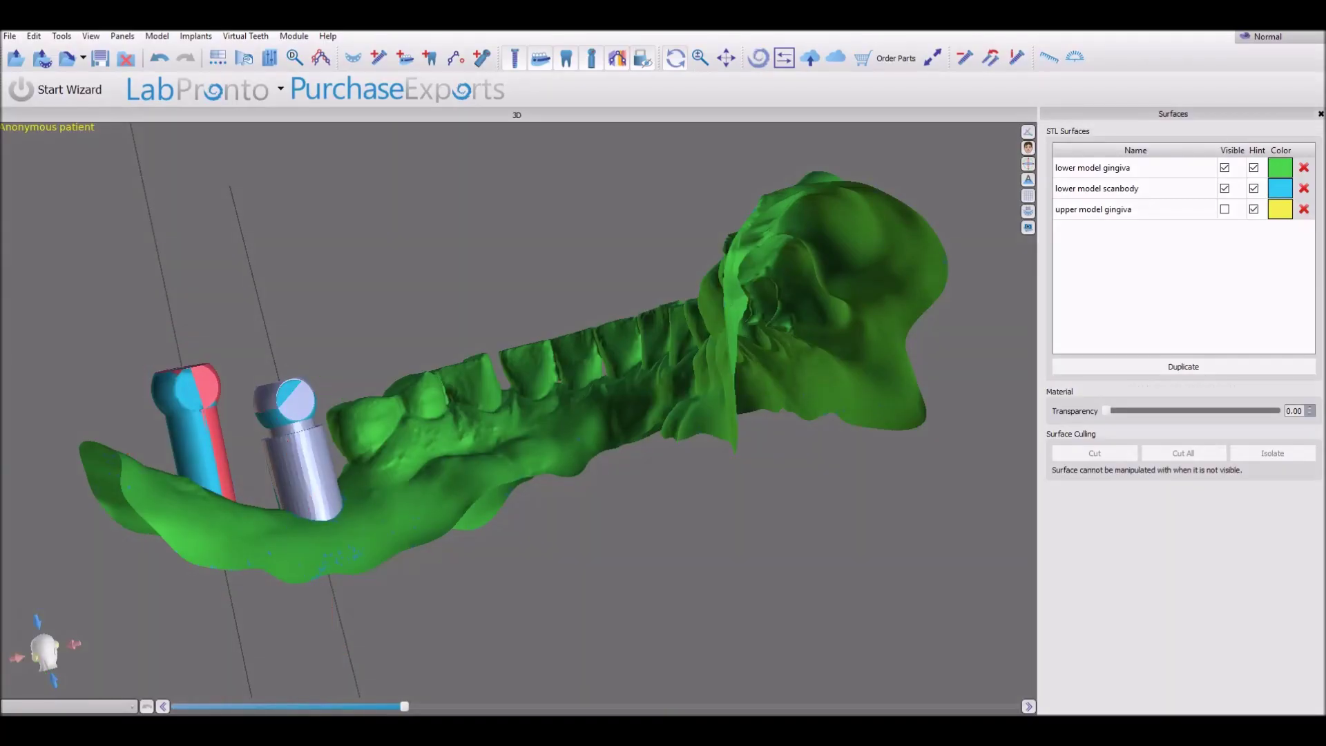
{"action": "left_click", "coordinate": [335, 497]}
{"action": "right_click", "coordinate": [323, 498]}
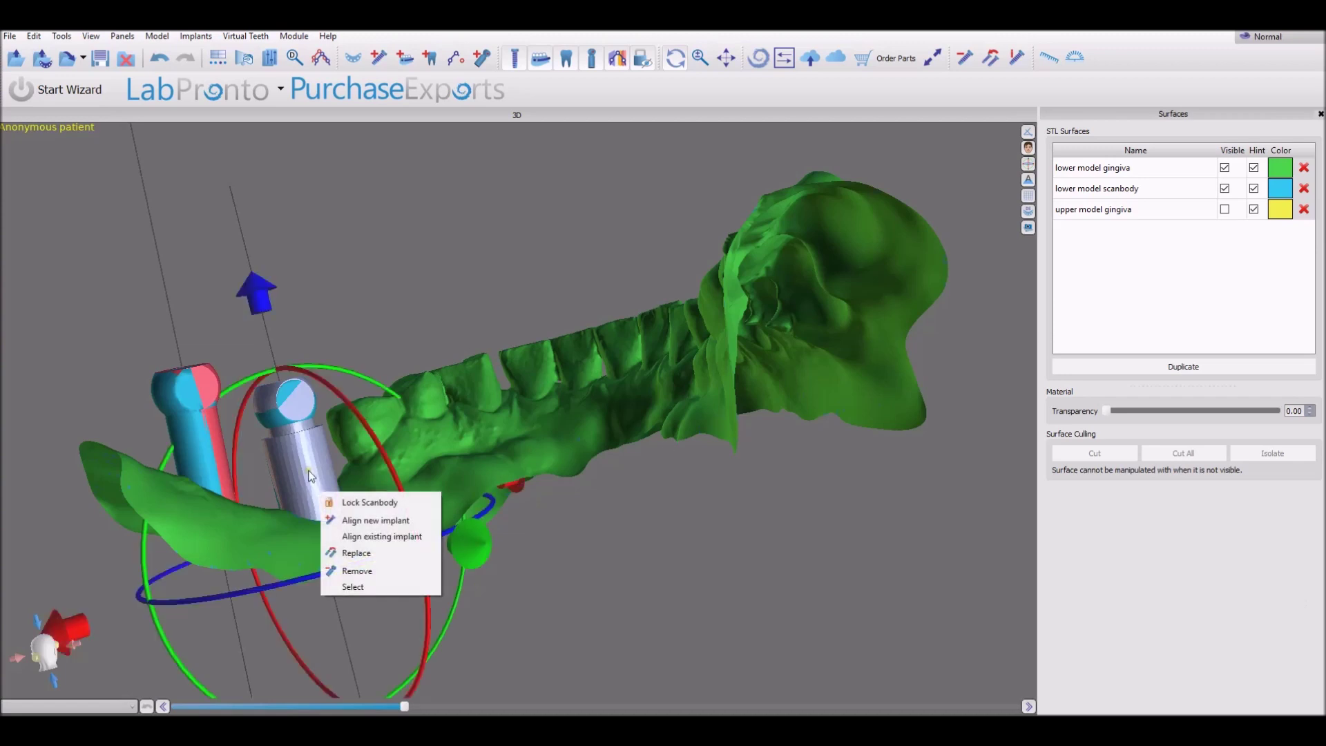
Align a BIO Conus 12 implant (IDH4511, 11.00 mm) with ABDH50 abutment under the first scanbody
{"action": "left_click", "coordinate": [360, 523]}
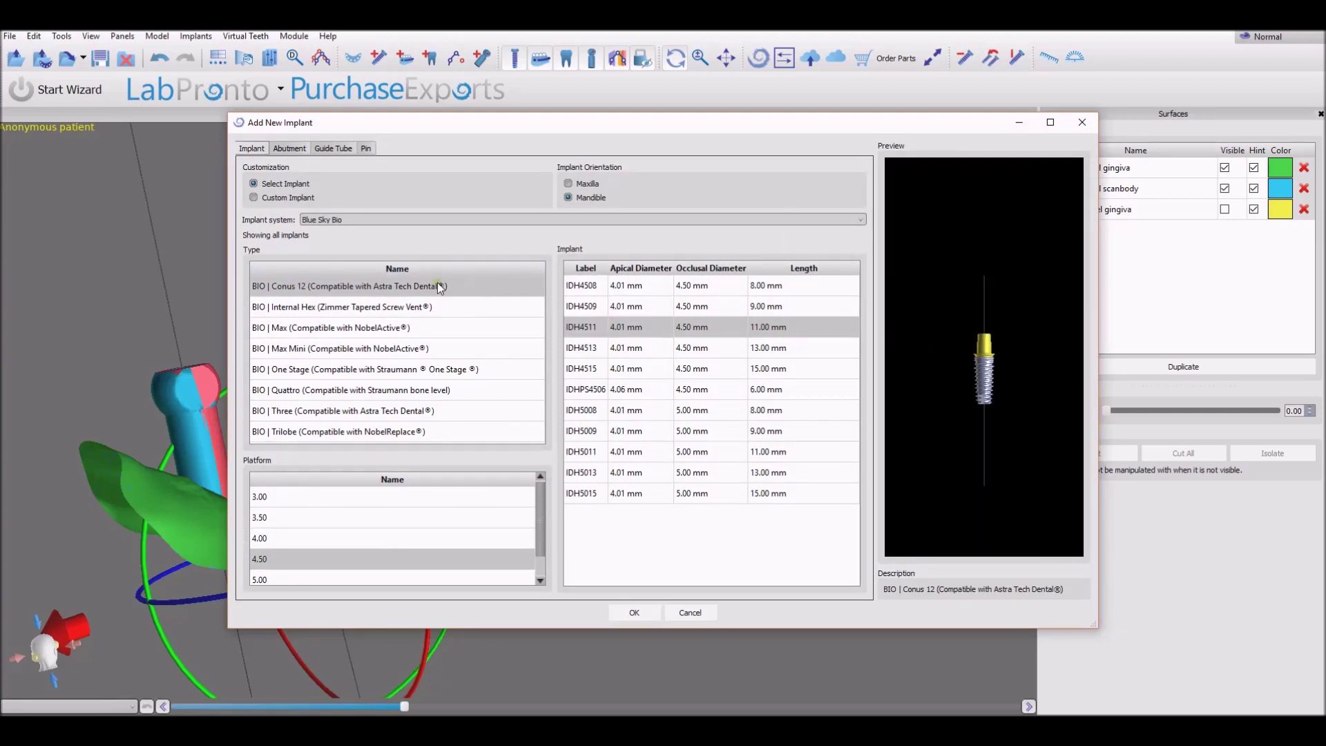
{"action": "left_click", "coordinate": [289, 148]}
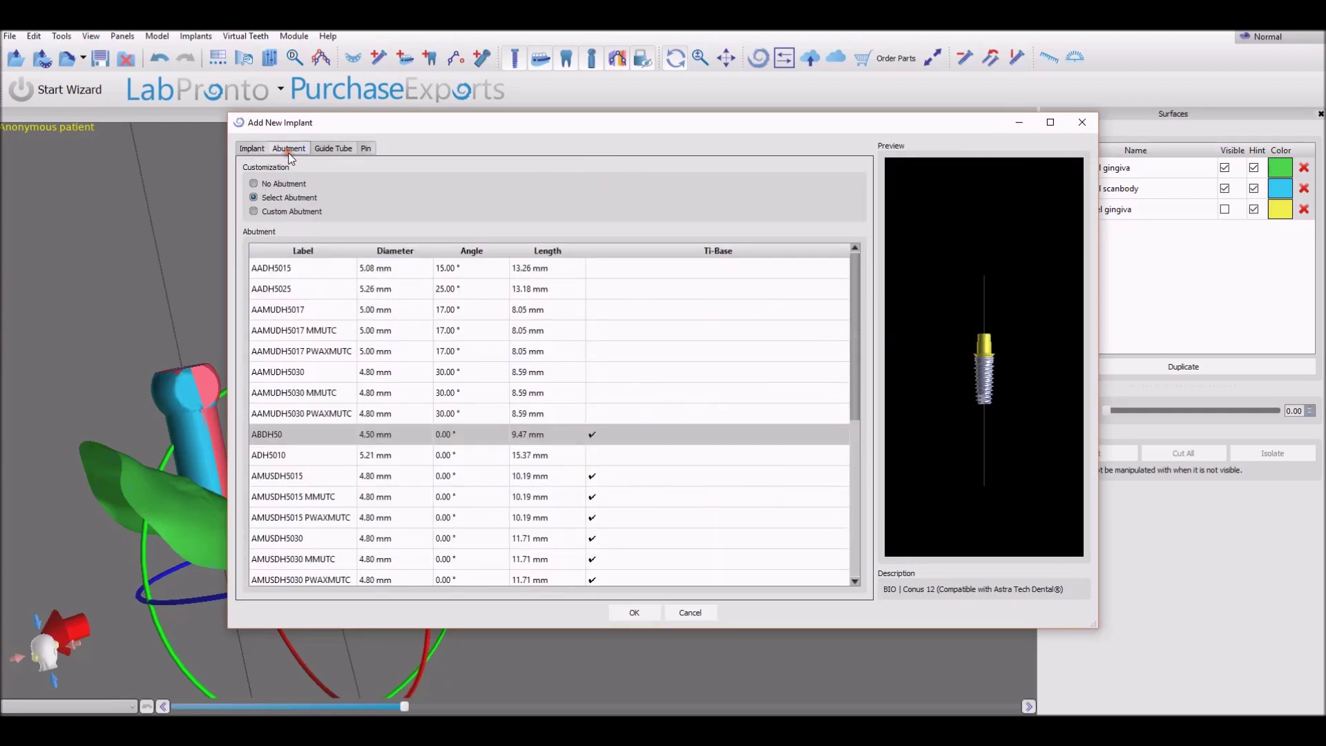
{"action": "left_click", "coordinate": [634, 613]}
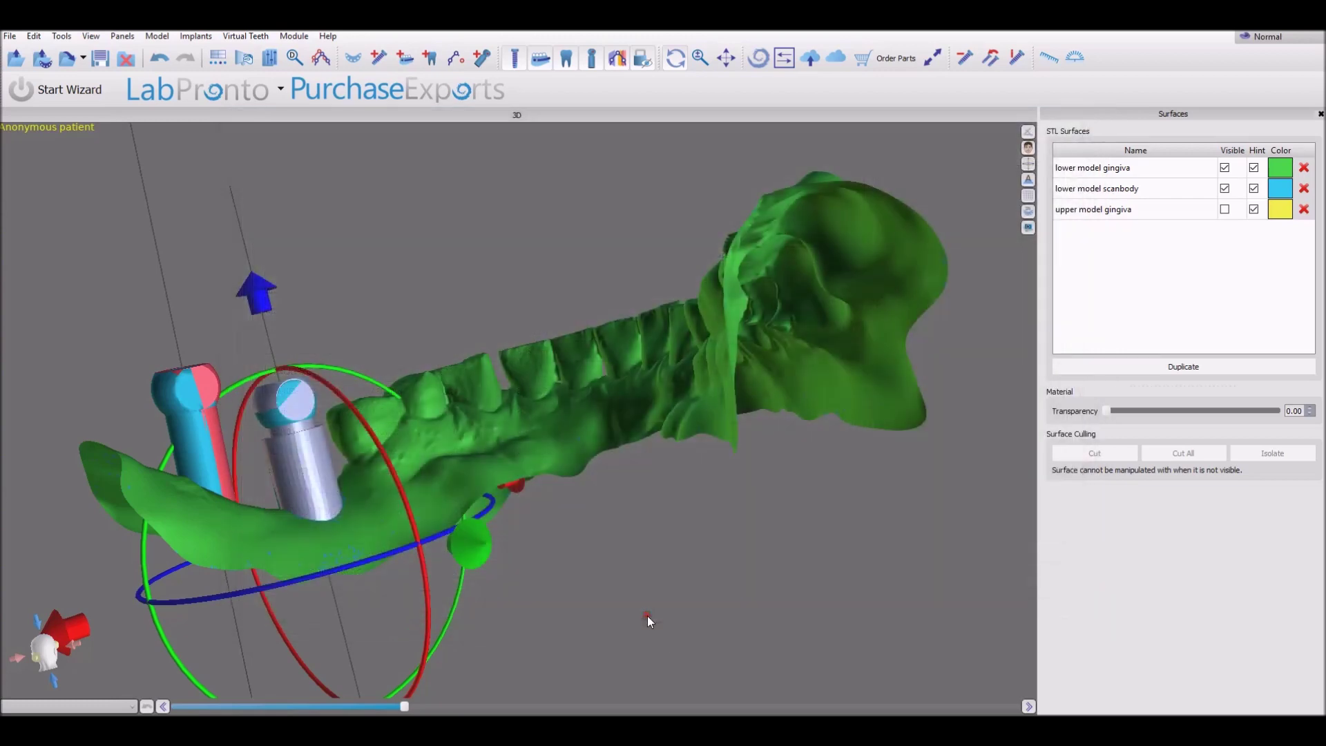
Add the same Conus 12 IDH4511 implant with ABDH50 abutment under the second scanbody
{"action": "left_click", "coordinate": [199, 463]}
{"action": "right_click", "coordinate": [198, 458]}
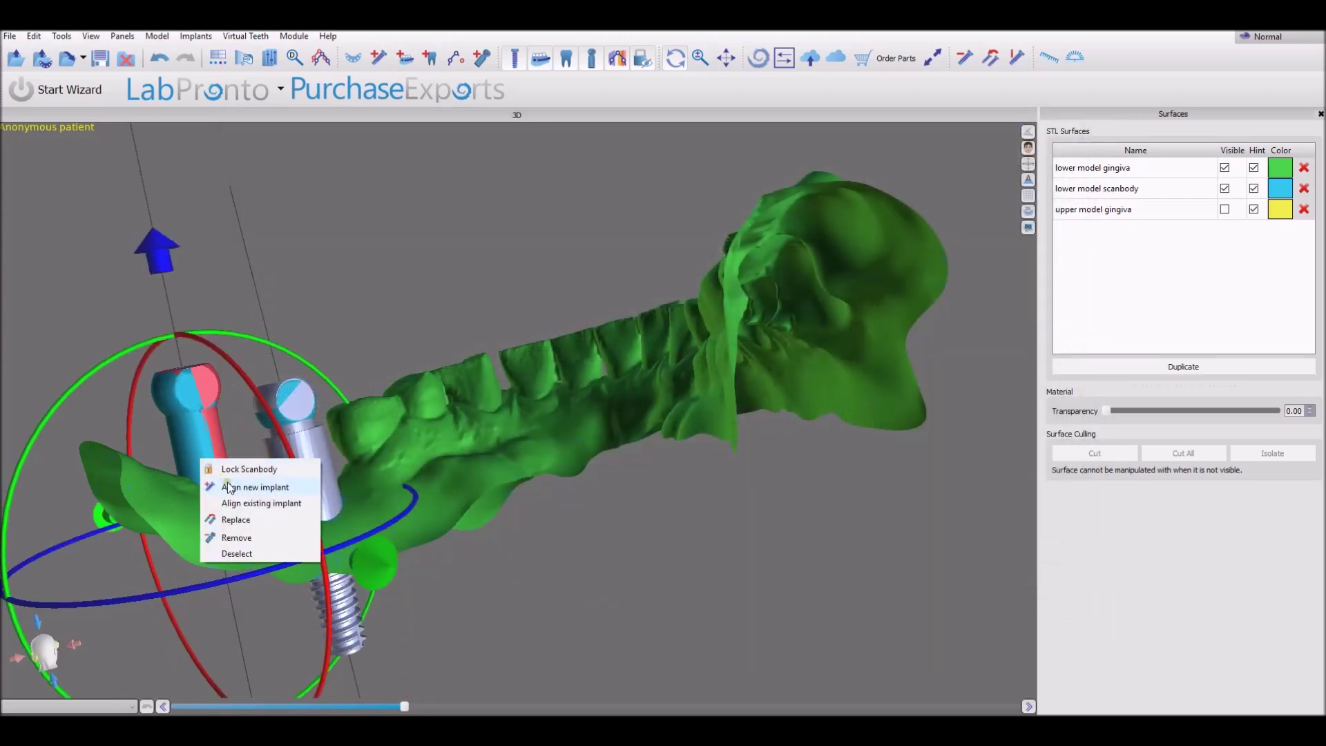
{"action": "left_click", "coordinate": [230, 487]}
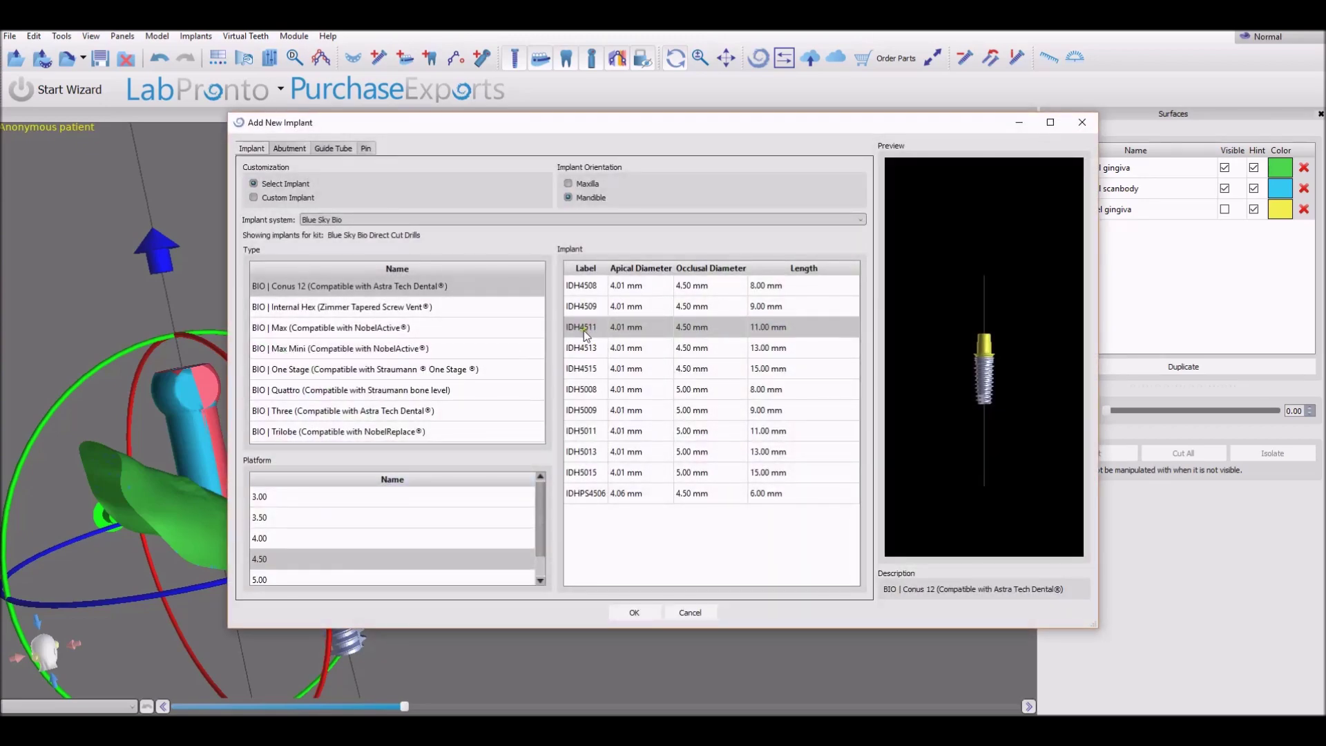
{"action": "left_click", "coordinate": [283, 148]}
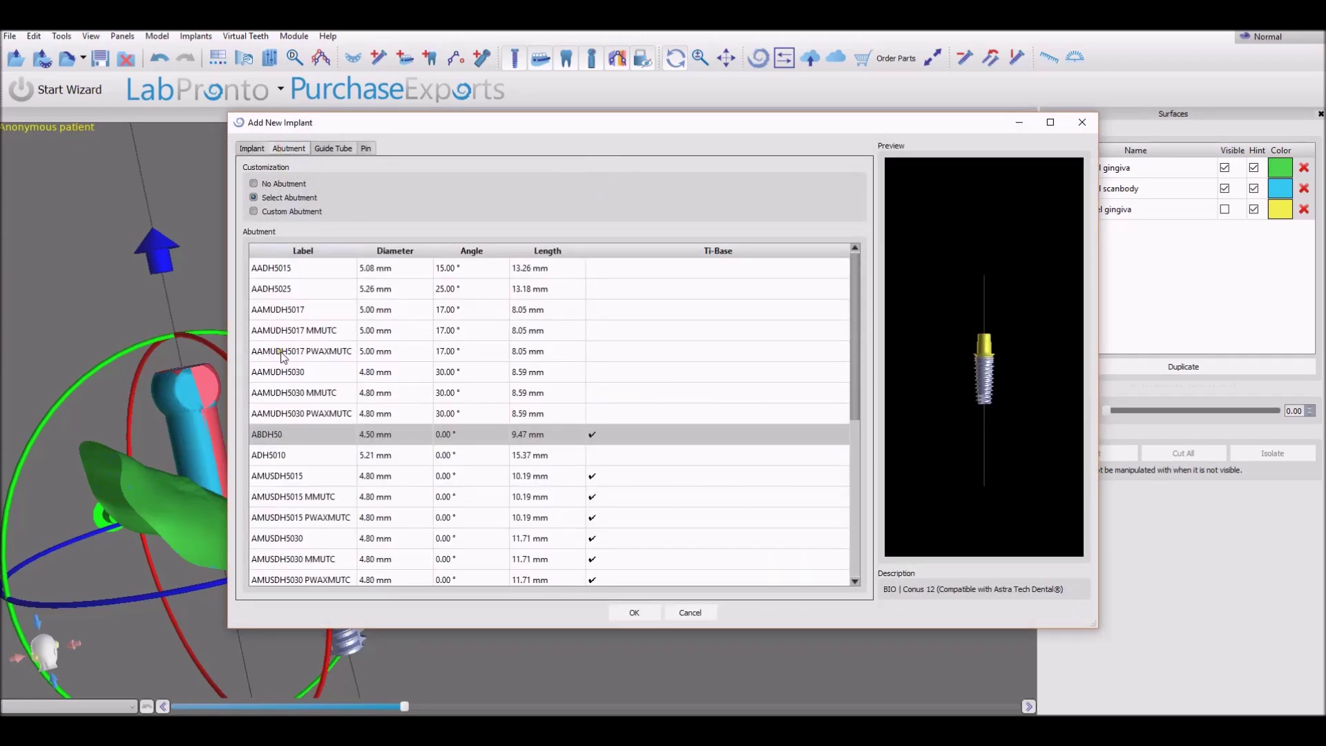
{"action": "left_click", "coordinate": [634, 613]}
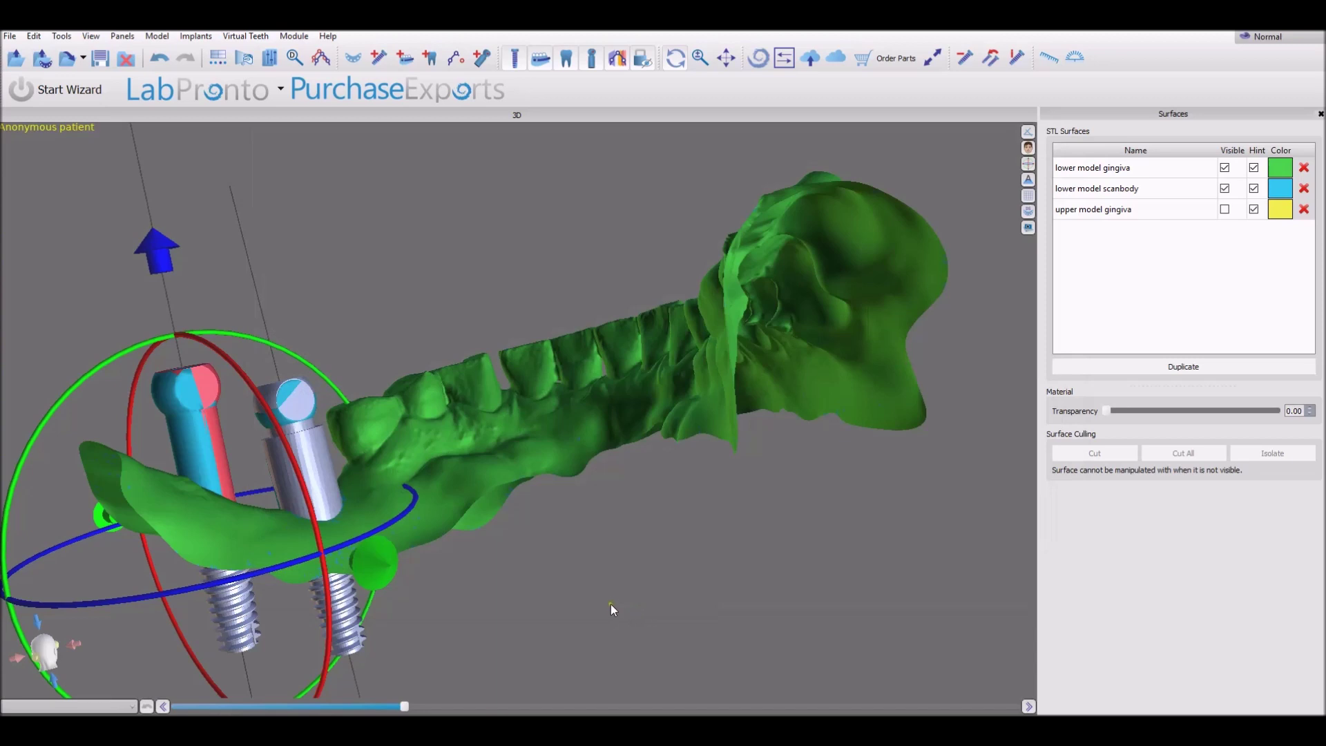
{"action": "left_click", "coordinate": [247, 632]}
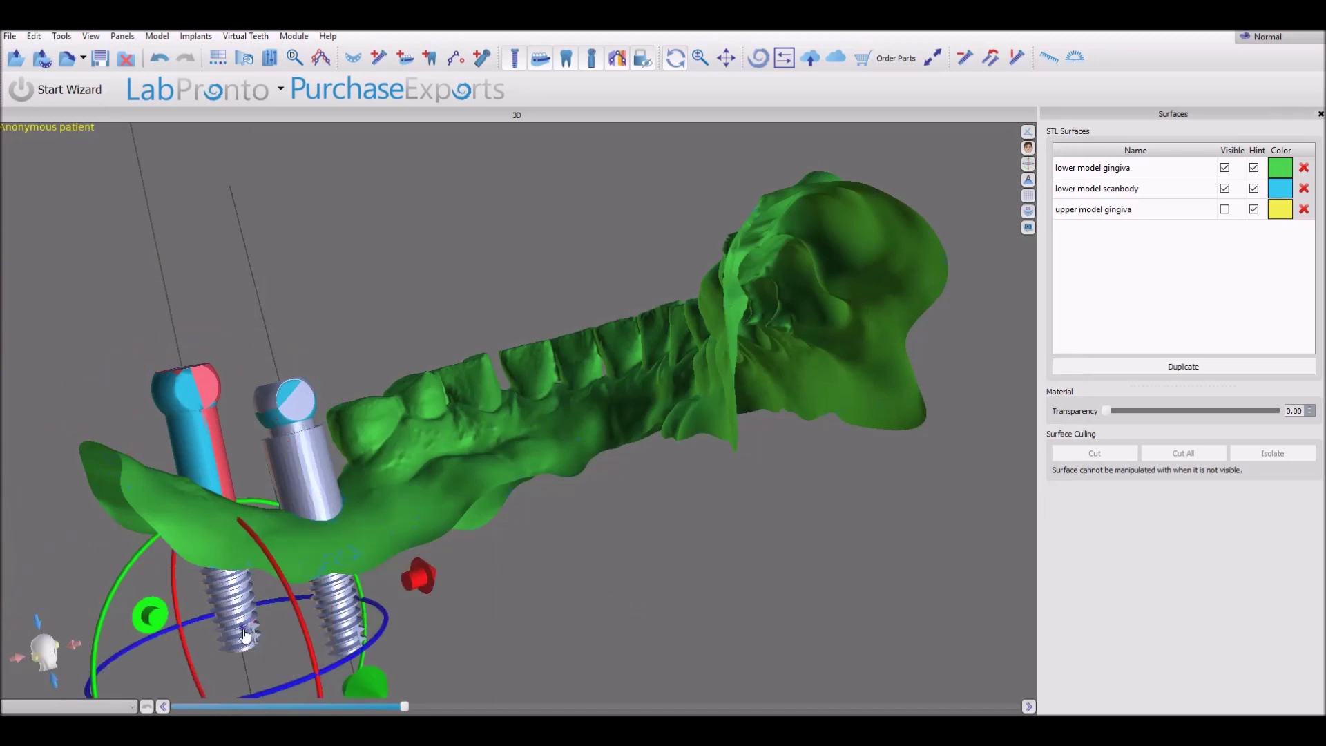
Align a Teeth caps left mandibular second molar crown onto the first implant
{"action": "right_click", "coordinate": [247, 634]}
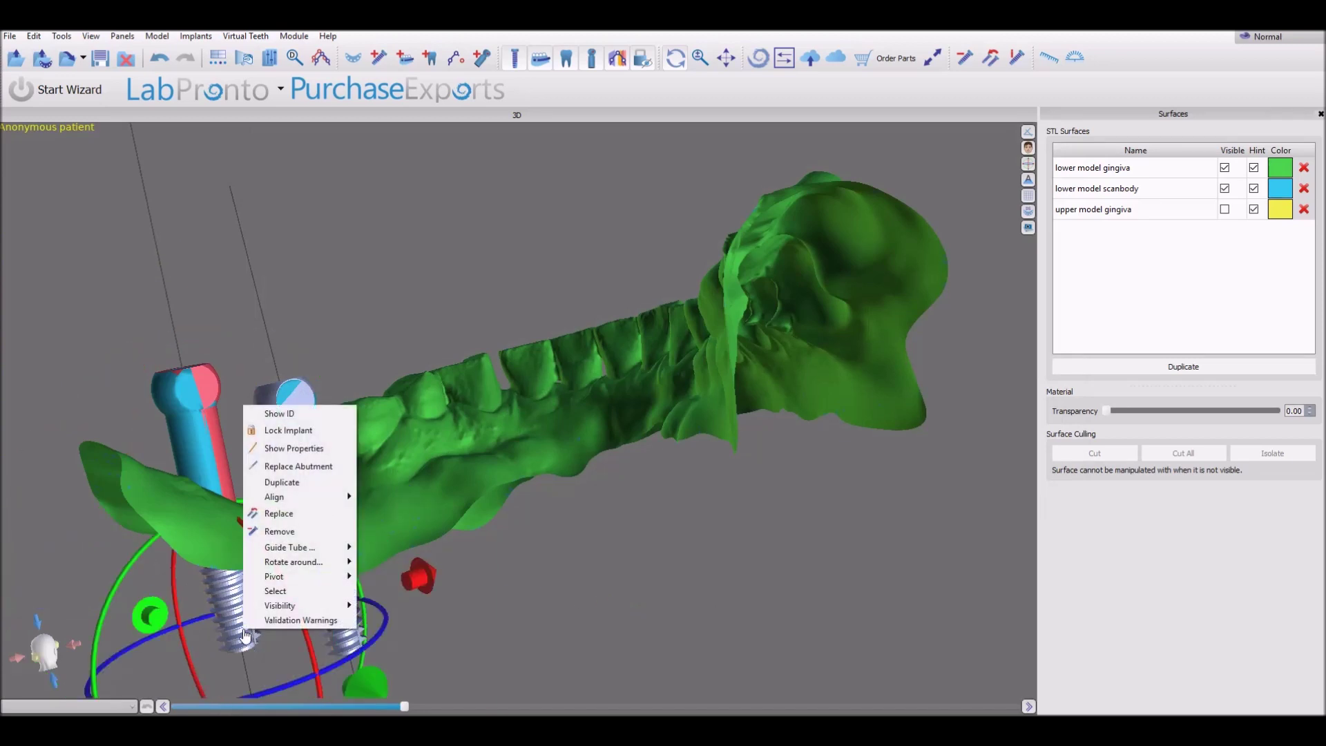
{"action": "mouse_move", "coordinate": [297, 499]}
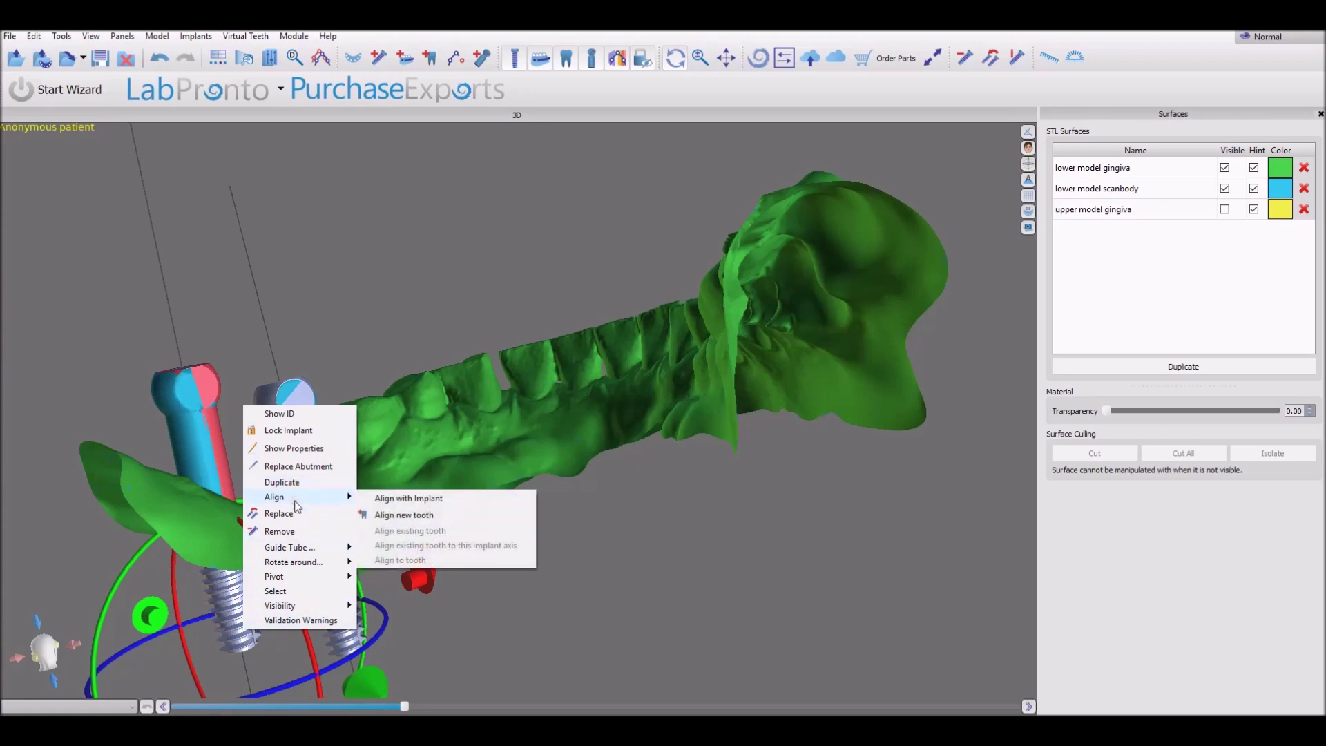
{"action": "left_click", "coordinate": [404, 517]}
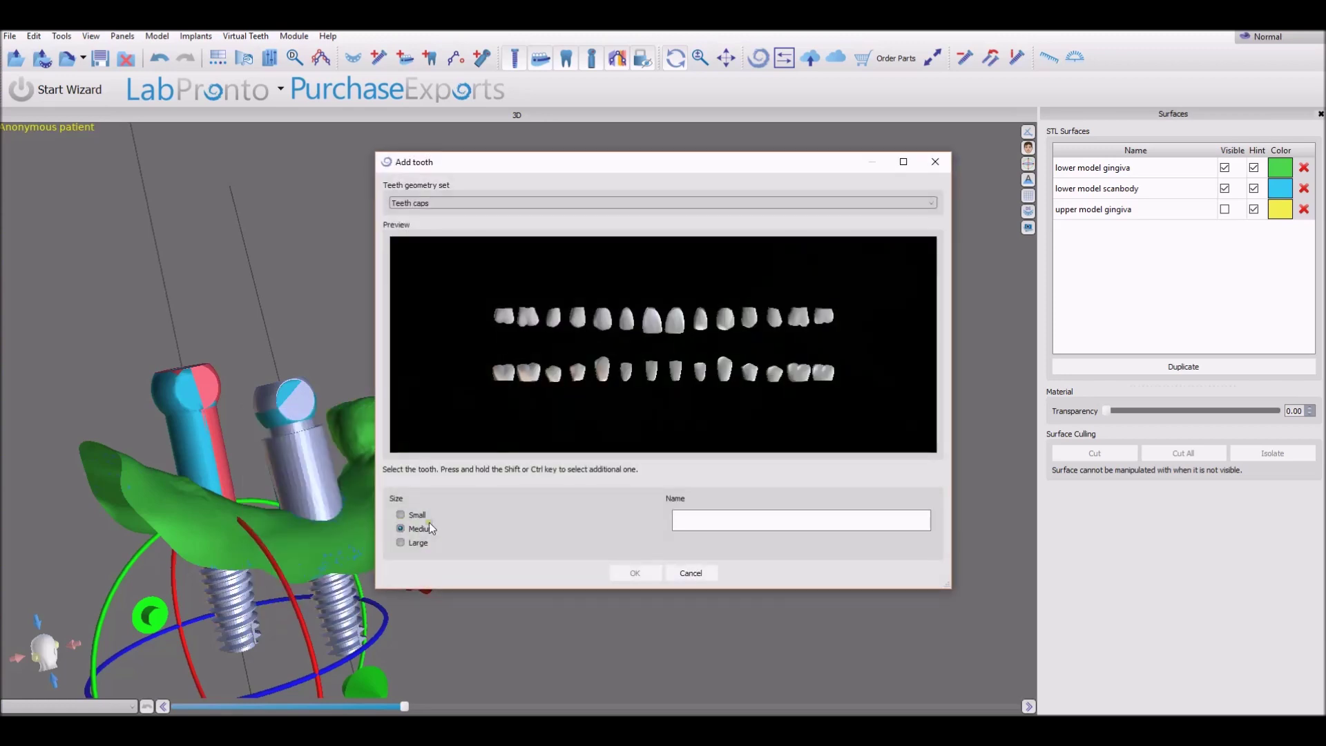
{"action": "left_click", "coordinate": [481, 205]}
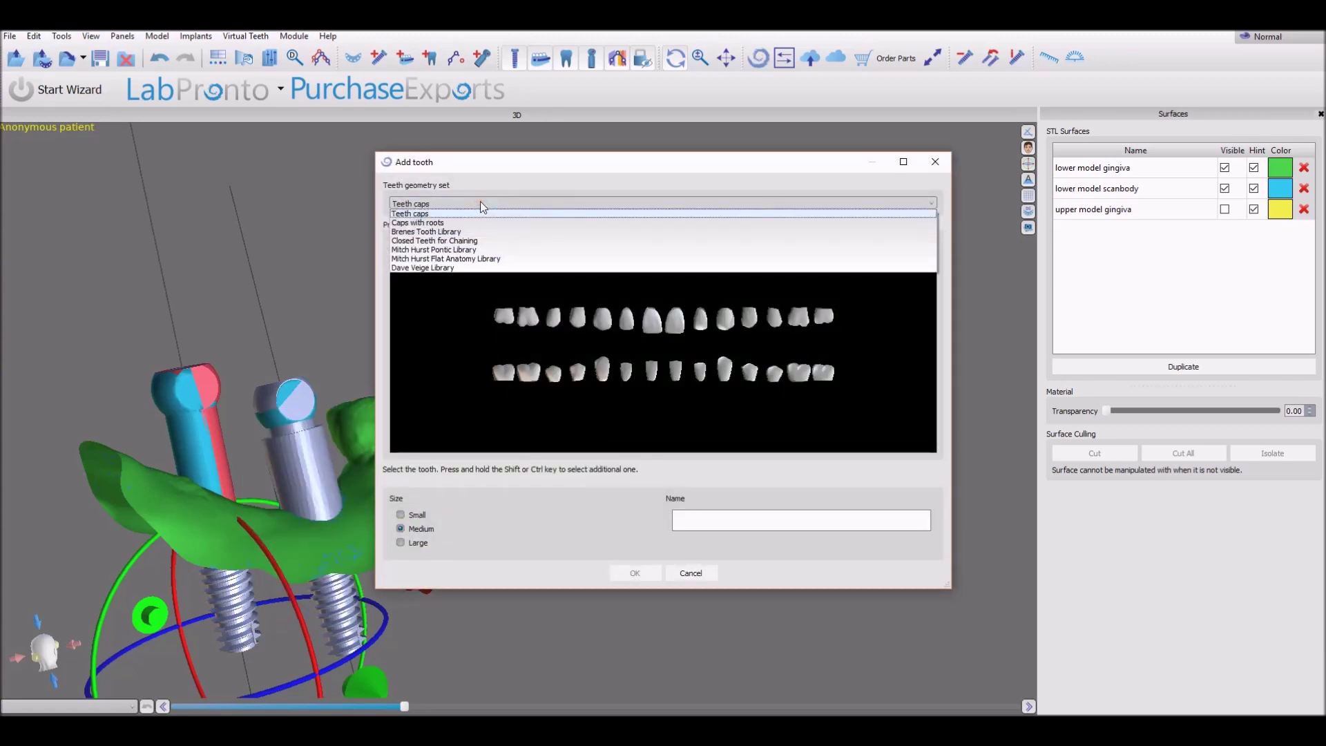
{"action": "left_click", "coordinate": [481, 205]}
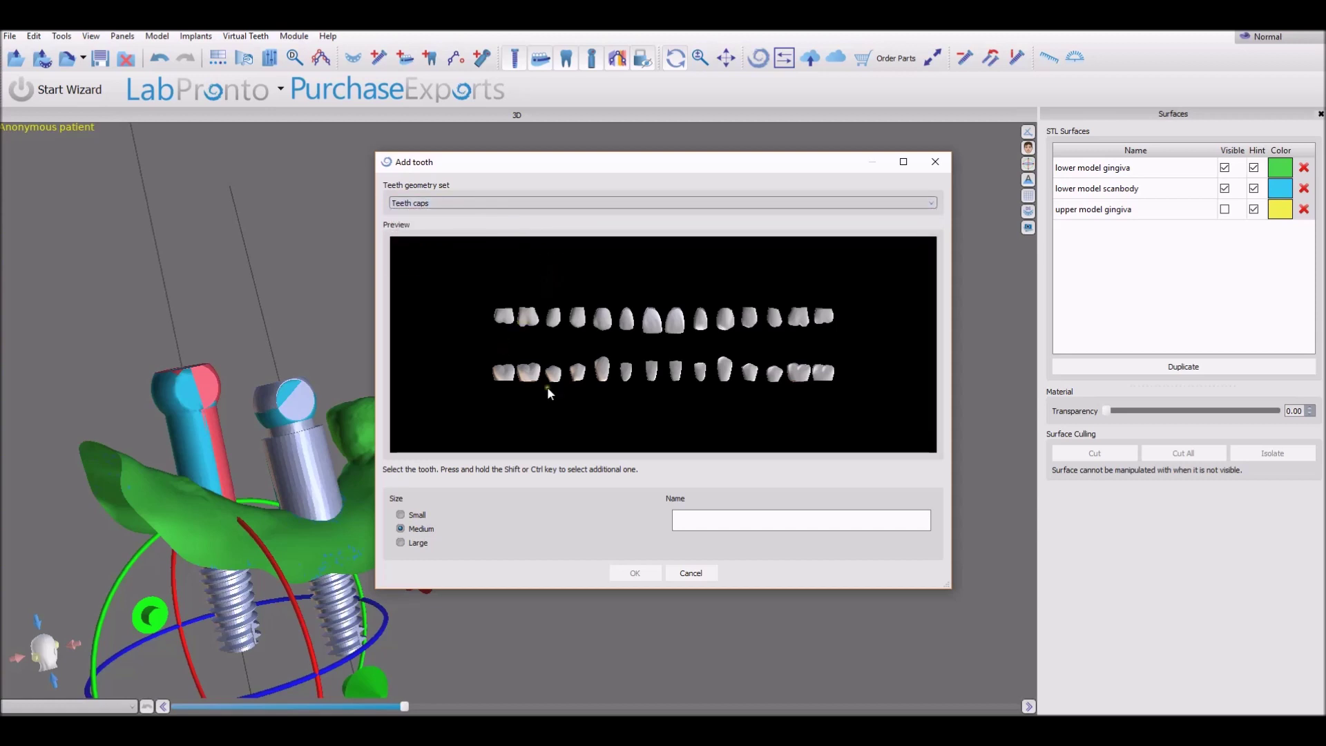
{"action": "left_click", "coordinate": [824, 374]}
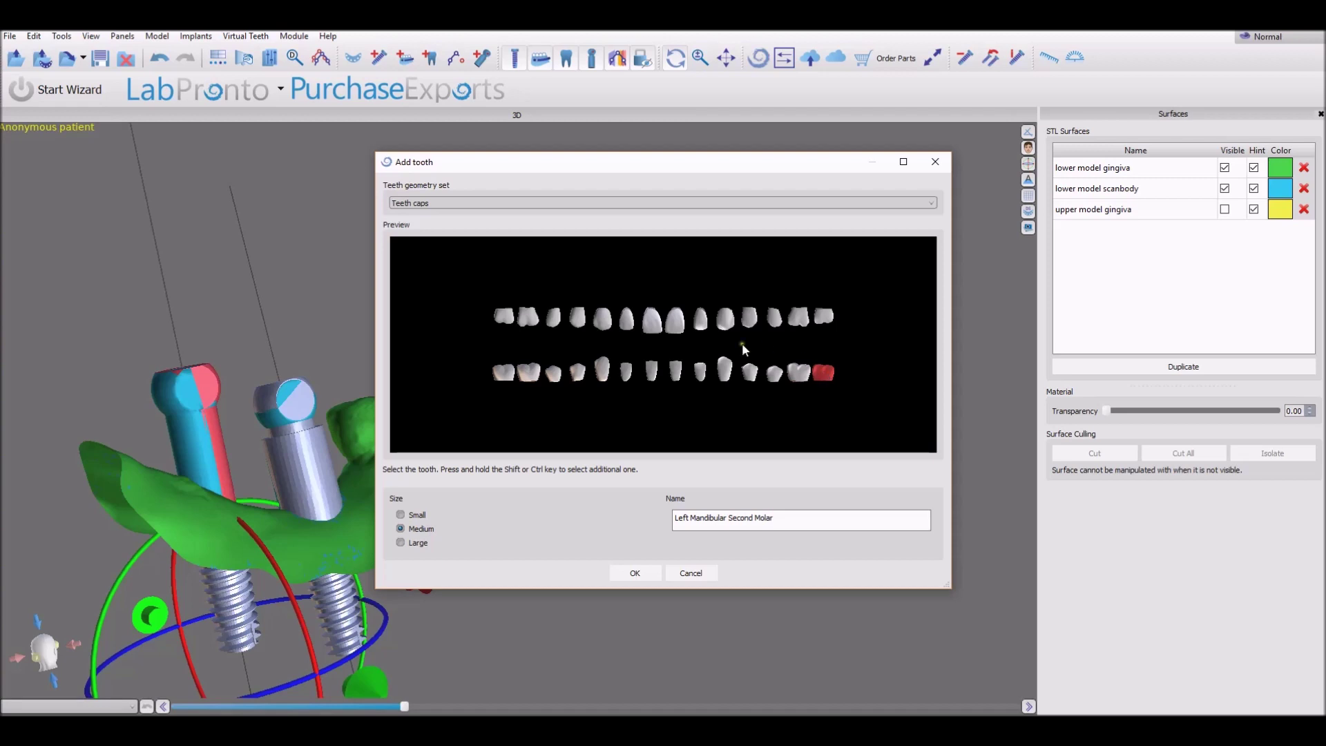
{"action": "left_click", "coordinate": [635, 573]}
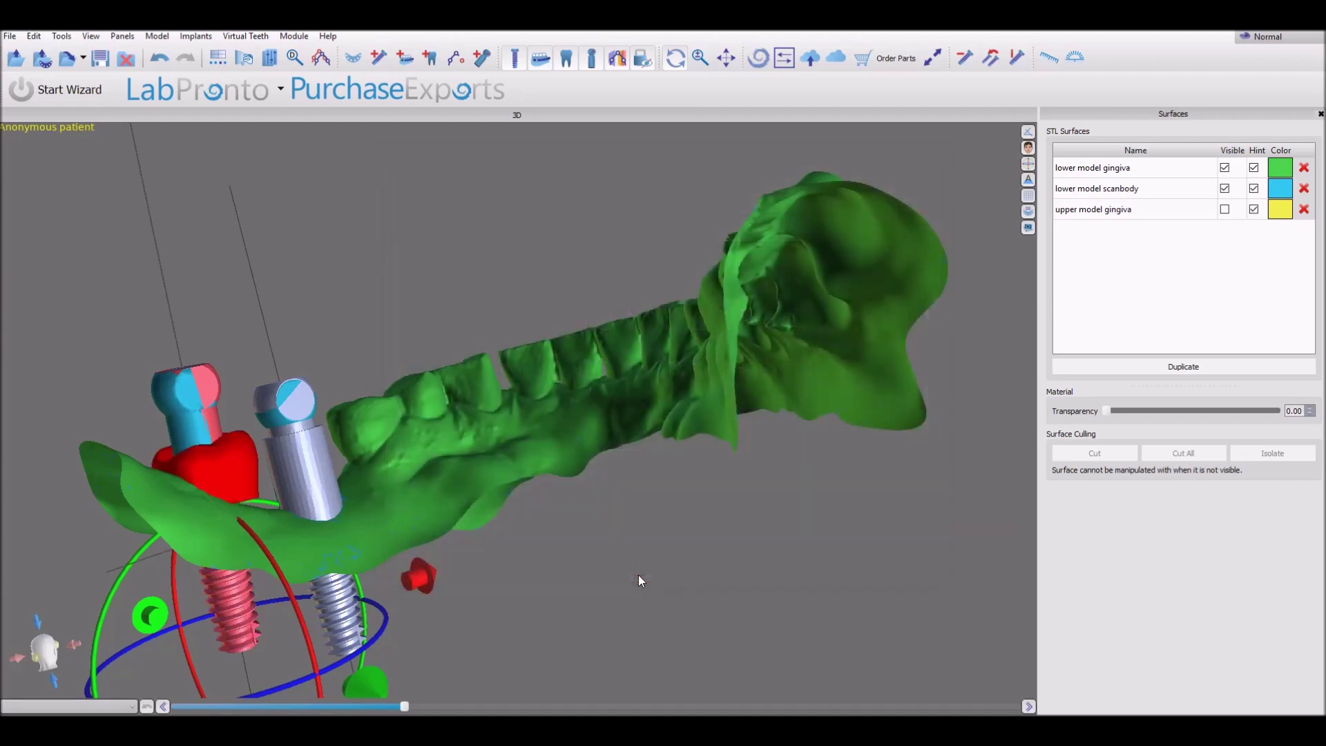
Align a left mandibular first molar cap onto the grey implant
{"action": "left_click", "coordinate": [351, 621]}
{"action": "right_click", "coordinate": [354, 621]}
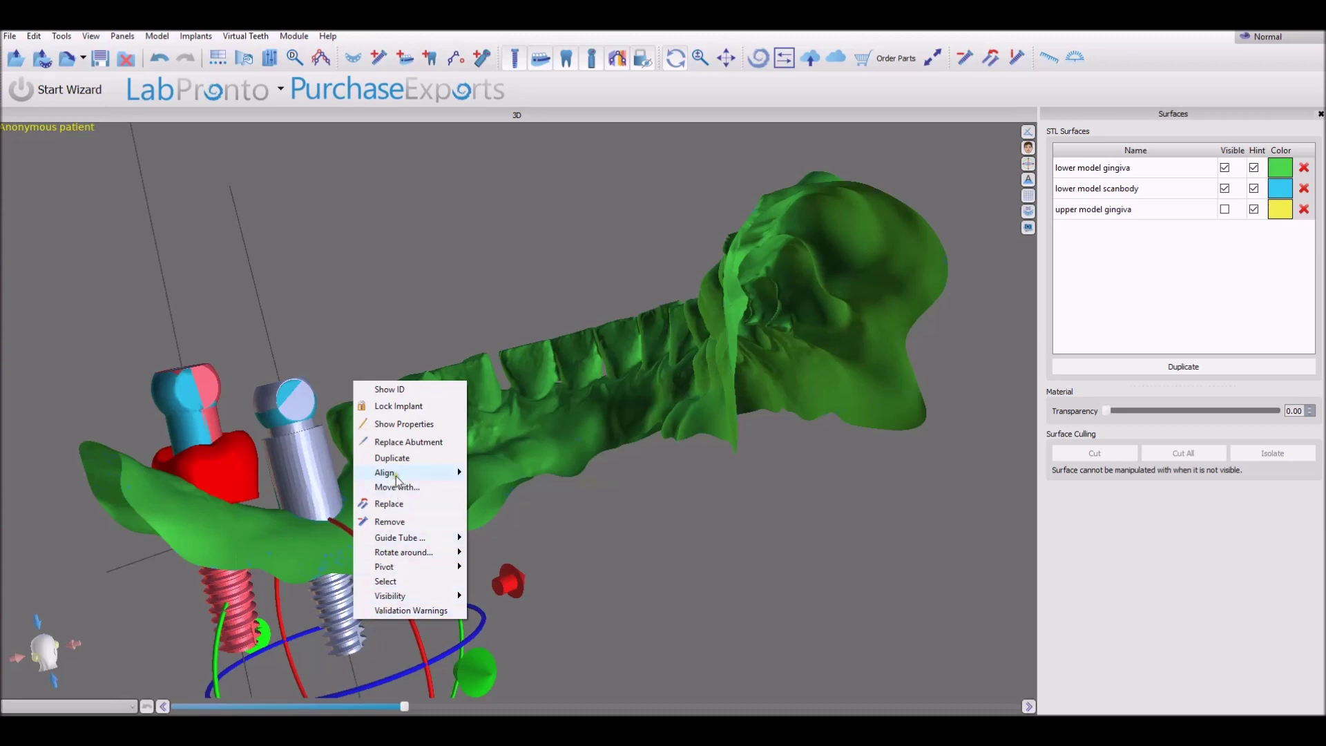
{"action": "mouse_move", "coordinate": [397, 478]}
{"action": "left_click", "coordinate": [553, 490]}
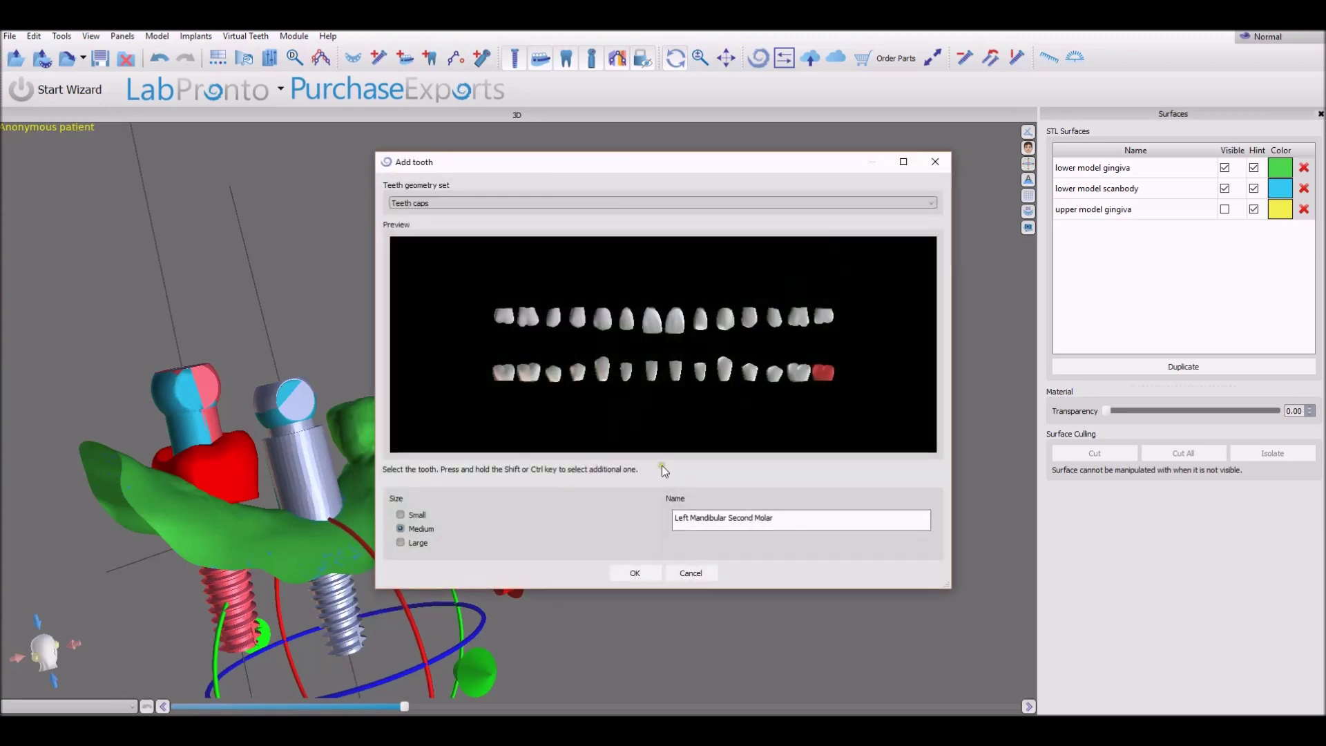
{"action": "left_click", "coordinate": [800, 380]}
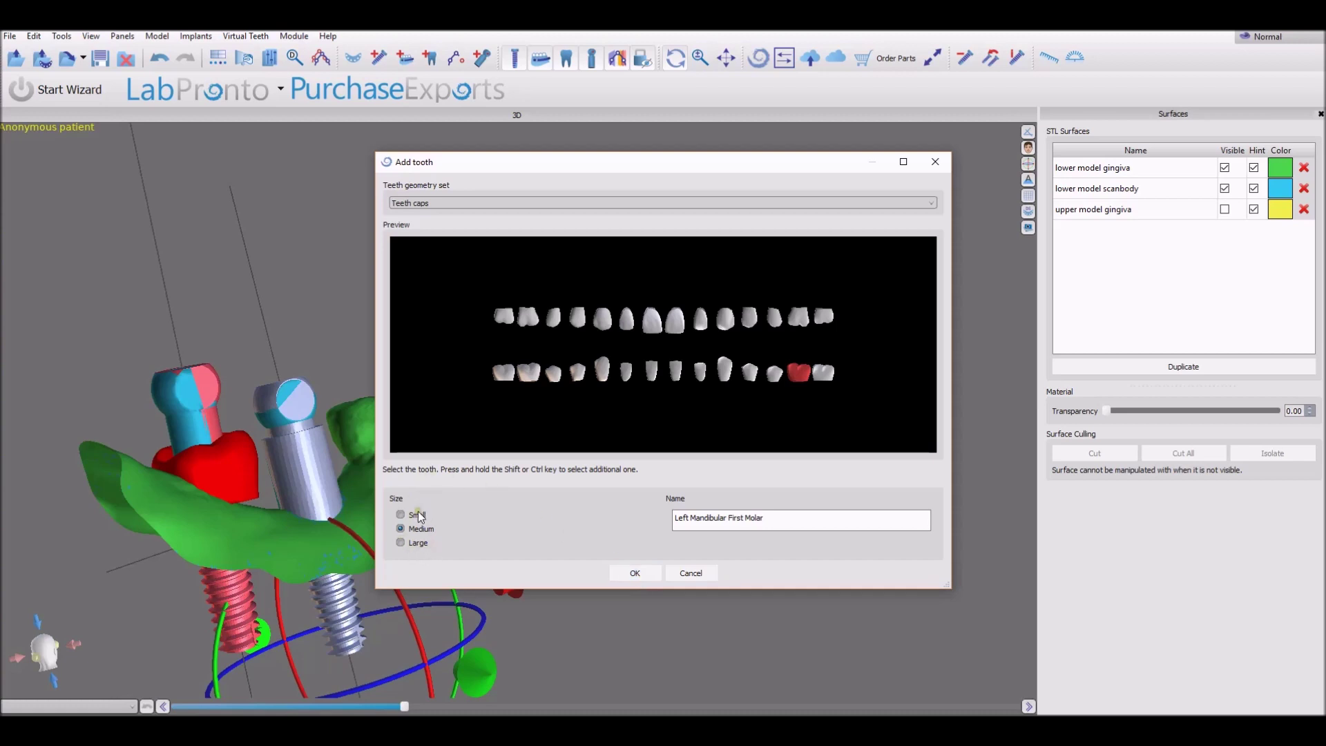
{"action": "left_click", "coordinate": [623, 573]}
{"action": "right_click_drag", "start_coordinate": [610, 571], "coordinate": [153, 564]}
Switch to Crown and Bridge mode, untick the lower model scanbody and tick the upper model gingiva
{"action": "mouse_move", "coordinate": [68, 562]}
{"action": "right_mouse_down"}
{"action": "mouse_move", "coordinate": [115, 471]}
{"action": "mouse_move", "coordinate": [653, 453]}
{"action": "mouse_move", "coordinate": [354, 218]}
{"action": "mouse_move", "coordinate": [535, 358]}
{"action": "mouse_move", "coordinate": [452, 304]}
{"action": "mouse_move", "coordinate": [612, 355]}
{"action": "mouse_move", "coordinate": [500, 305]}
{"action": "mouse_move", "coordinate": [509, 411]}
{"action": "right_mouse_up"}
{"action": "left_click", "coordinate": [689, 397]}
{"action": "left_click", "coordinate": [1278, 41]}
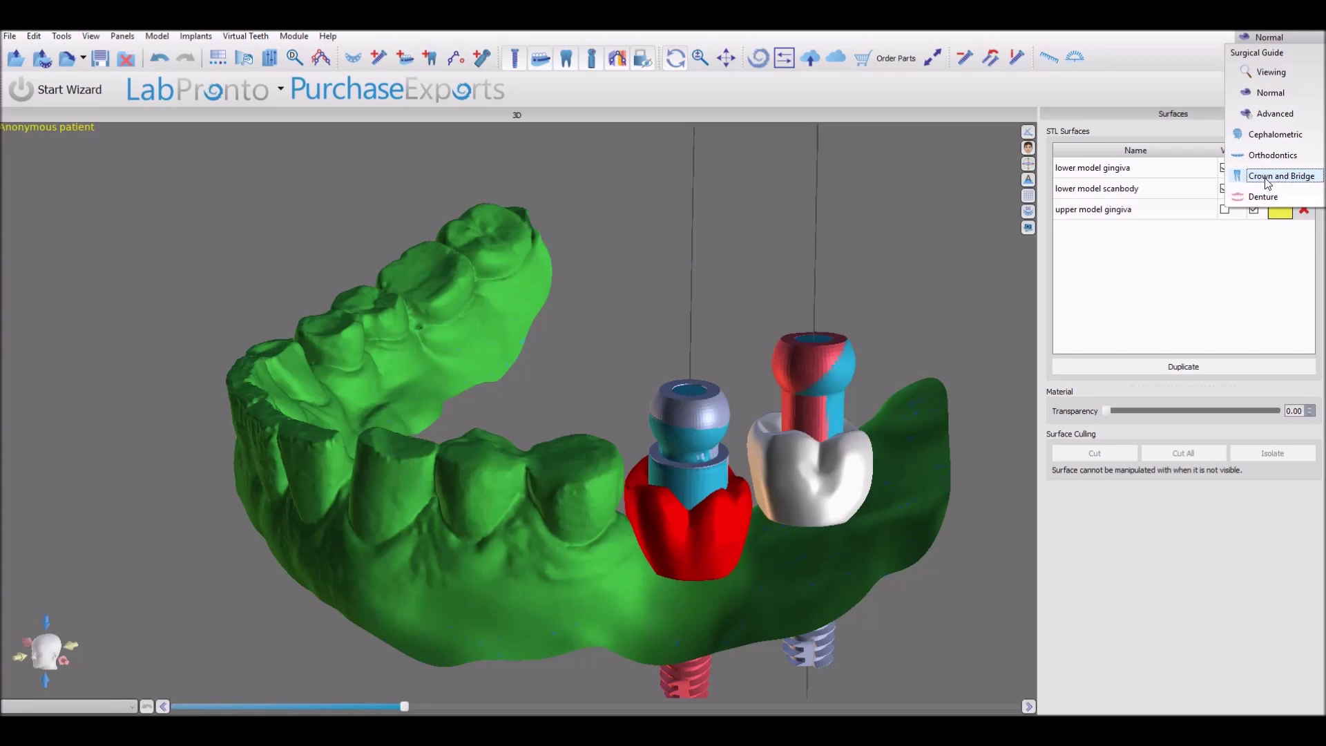
{"action": "left_click", "coordinate": [1265, 177]}
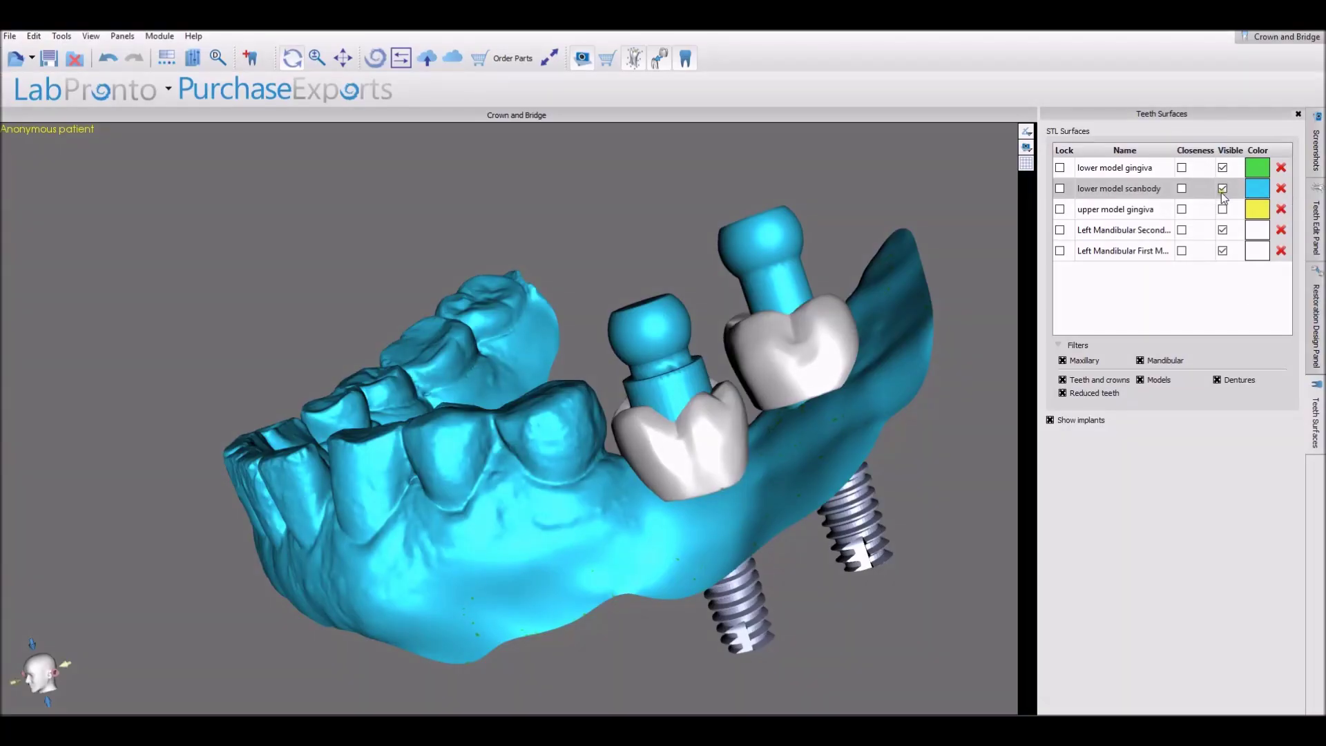
{"action": "left_click", "coordinate": [1223, 190]}
{"action": "left_click", "coordinate": [1222, 210]}
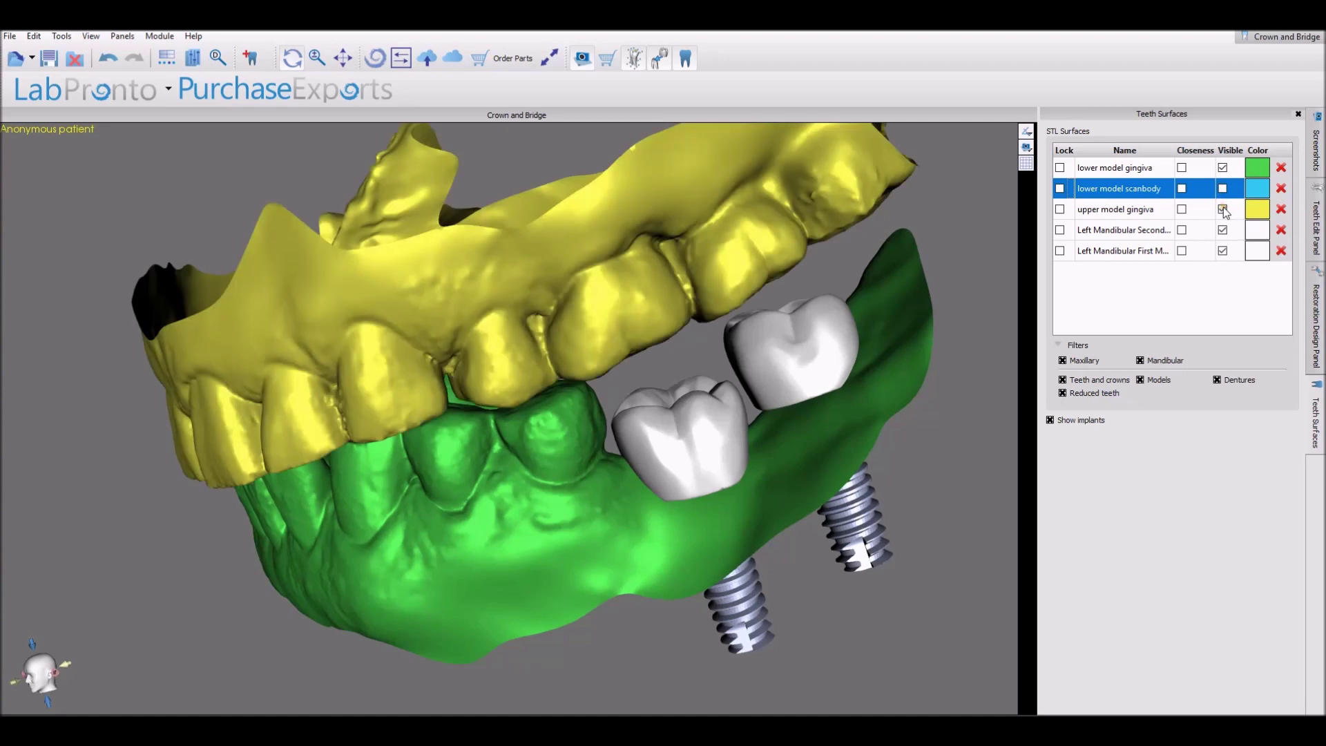
In the Teeth Edit Panel, make the left mandibular first molar active with Manipulate Model on
{"action": "left_click", "coordinate": [1317, 249]}
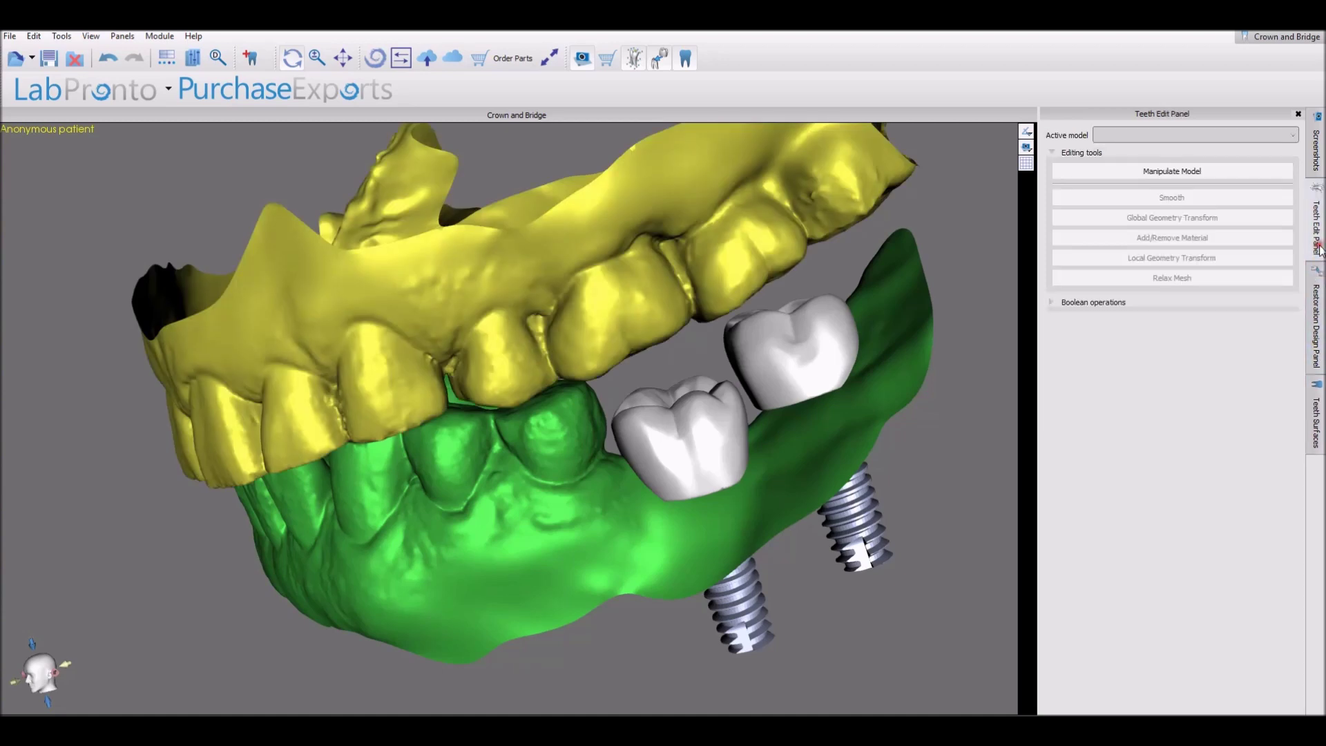
{"action": "left_click", "coordinate": [1157, 136]}
{"action": "left_click", "coordinate": [1157, 164]}
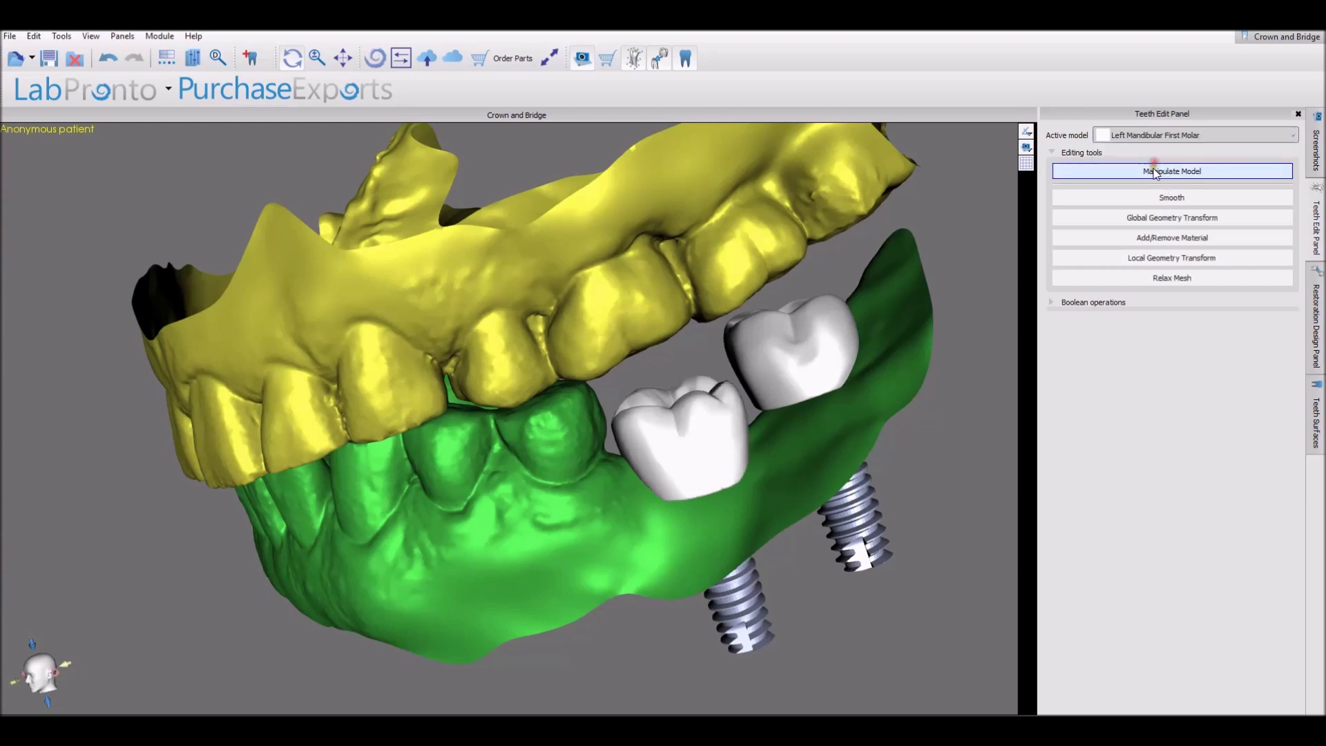
{"action": "left_click", "coordinate": [1155, 173]}
{"action": "left_click", "coordinate": [686, 439]}
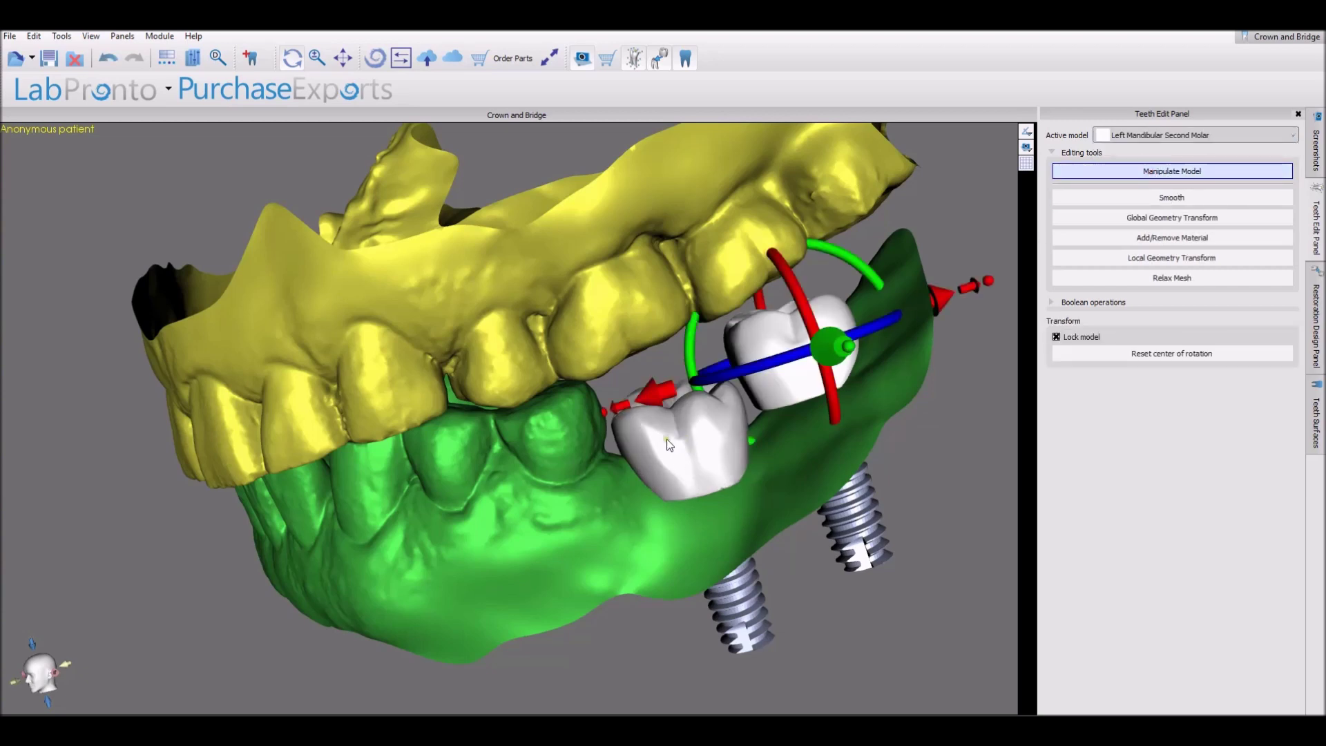
{"action": "left_click", "coordinate": [636, 429]}
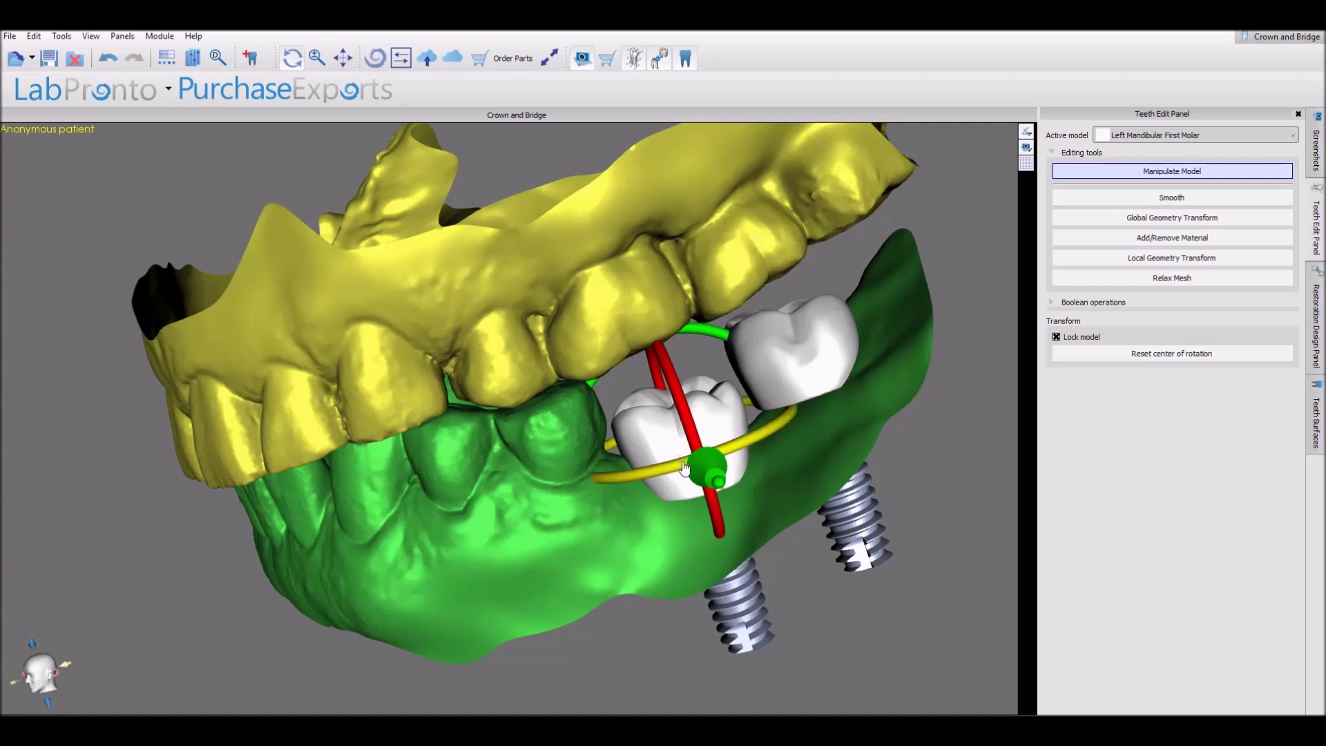
Toggle transparency on both the lower and upper gingiva models
{"action": "right_click", "coordinate": [612, 541]}
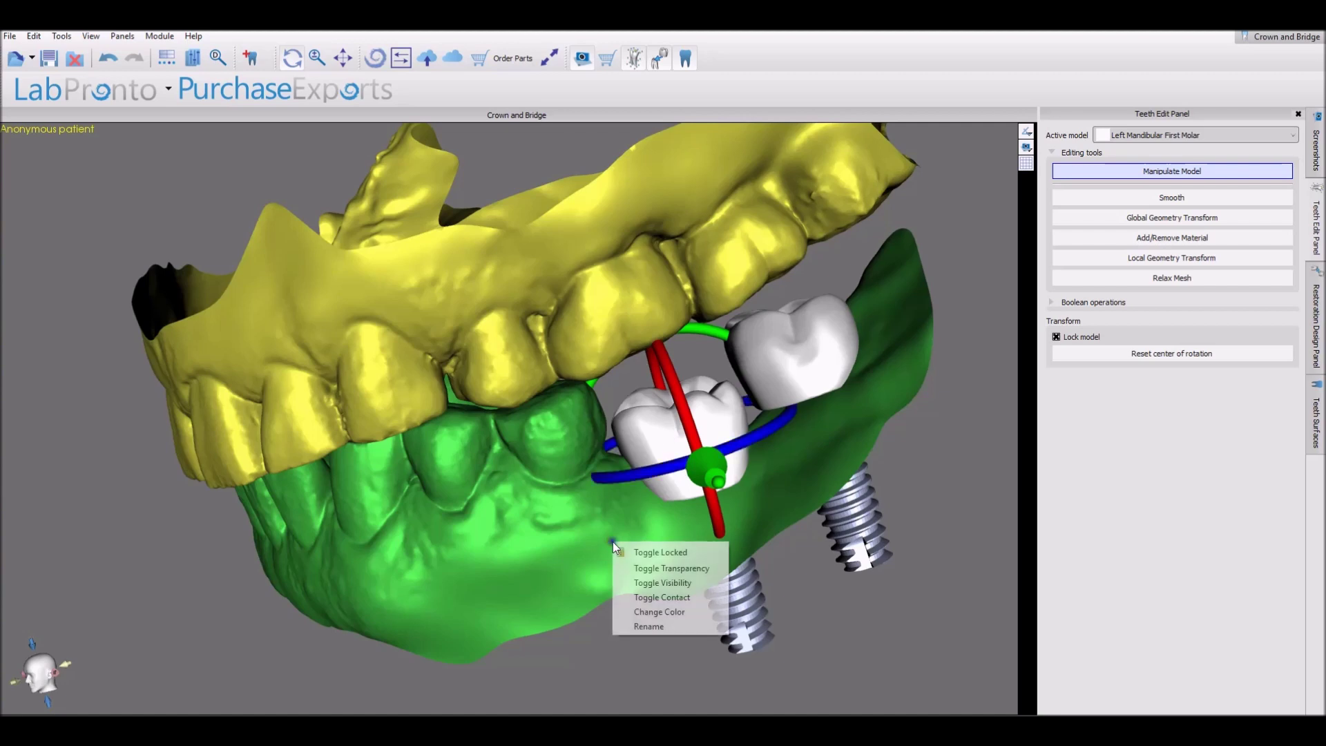
{"action": "left_click", "coordinate": [646, 569]}
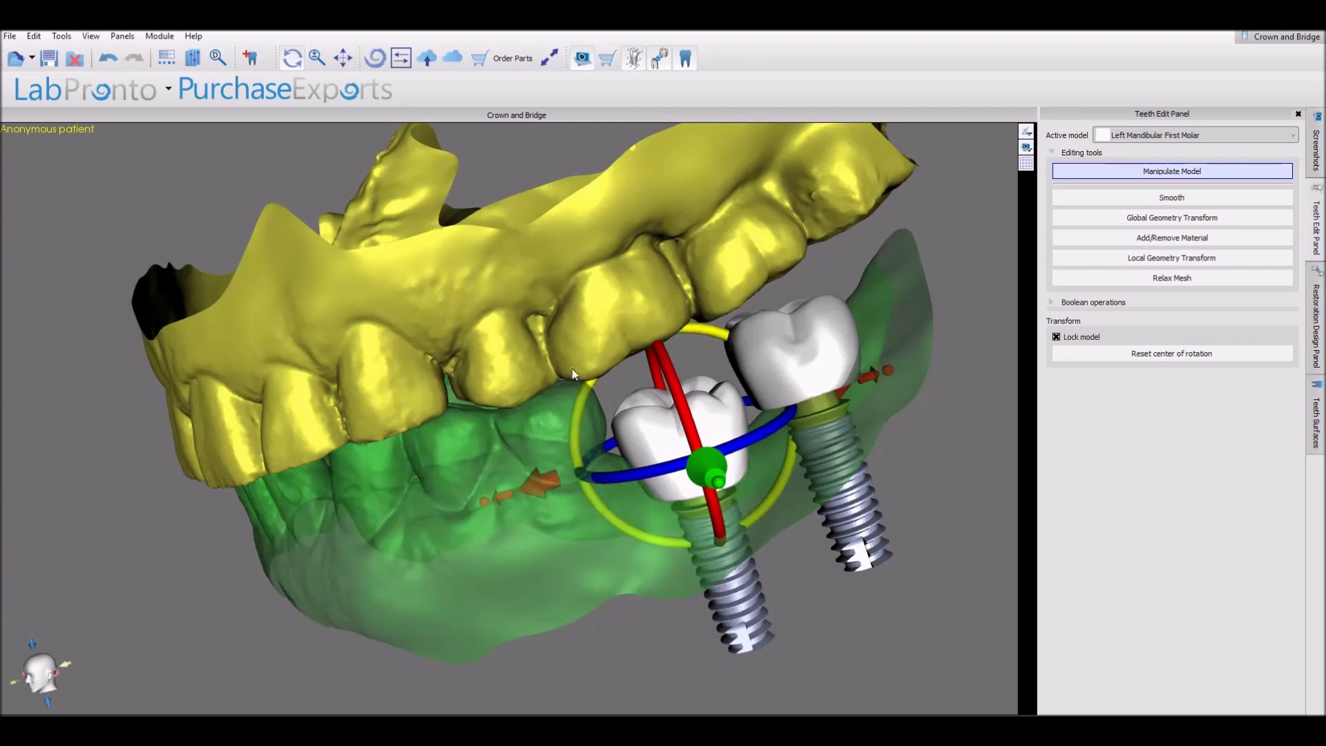
{"action": "right_click", "coordinate": [553, 317]}
{"action": "left_click", "coordinate": [581, 343]}
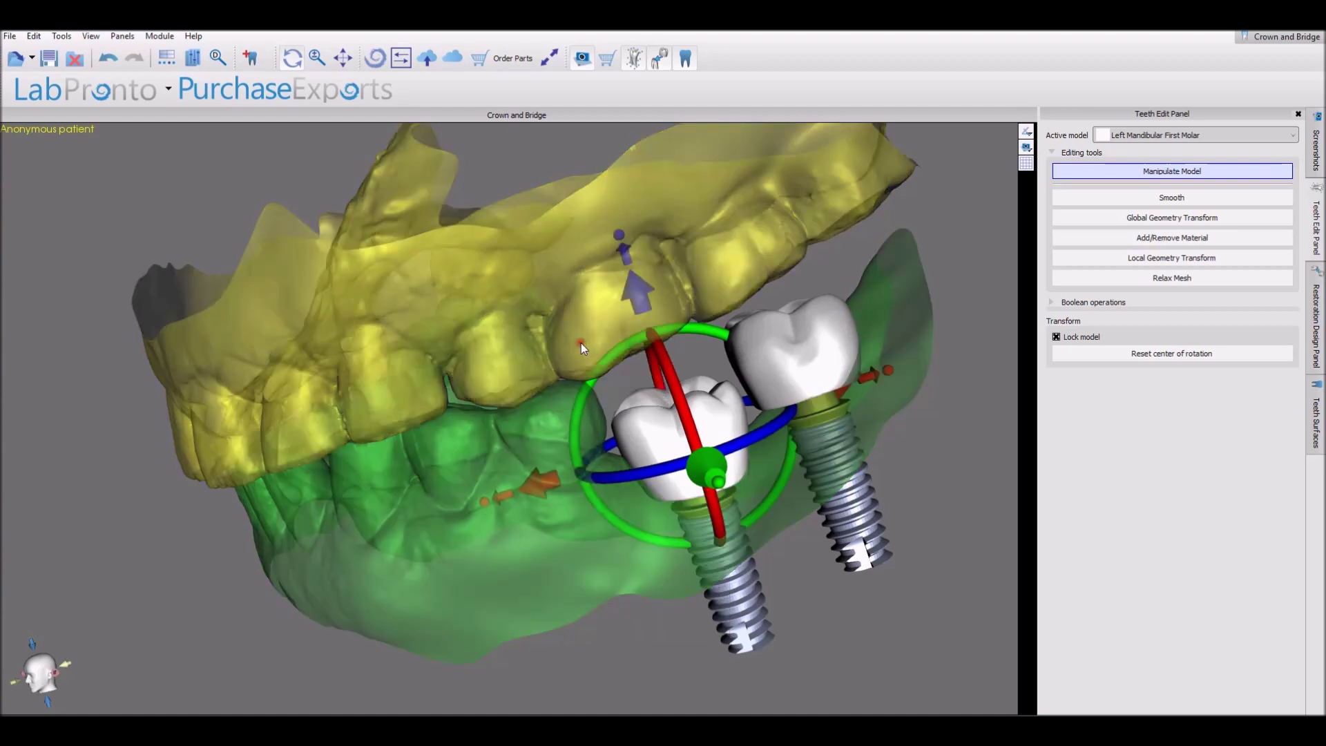
Tilt and rotate the first molar crown toward the upper teeth with the gizmo handles
{"action": "left_click_drag", "start_coordinate": [620, 250], "coordinate": [606, 214]}
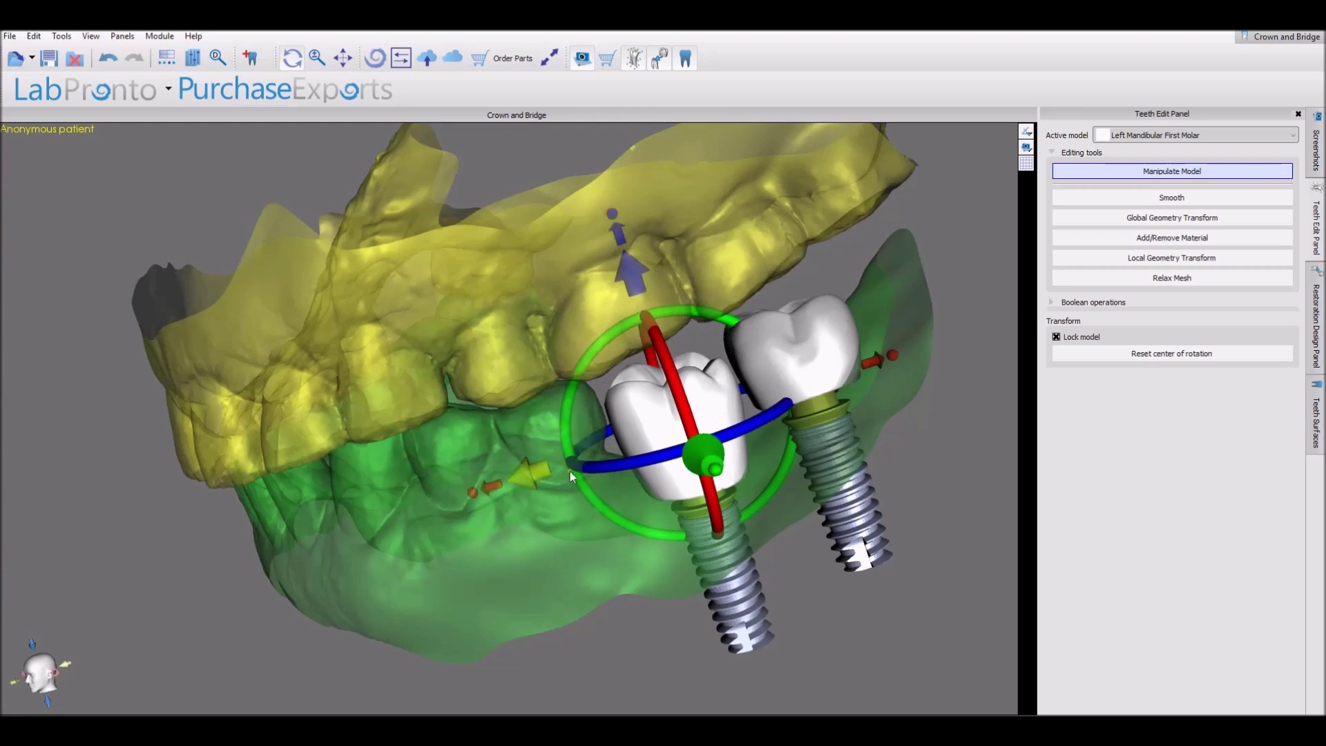
{"action": "left_click_drag", "start_coordinate": [595, 497], "coordinate": [640, 496]}
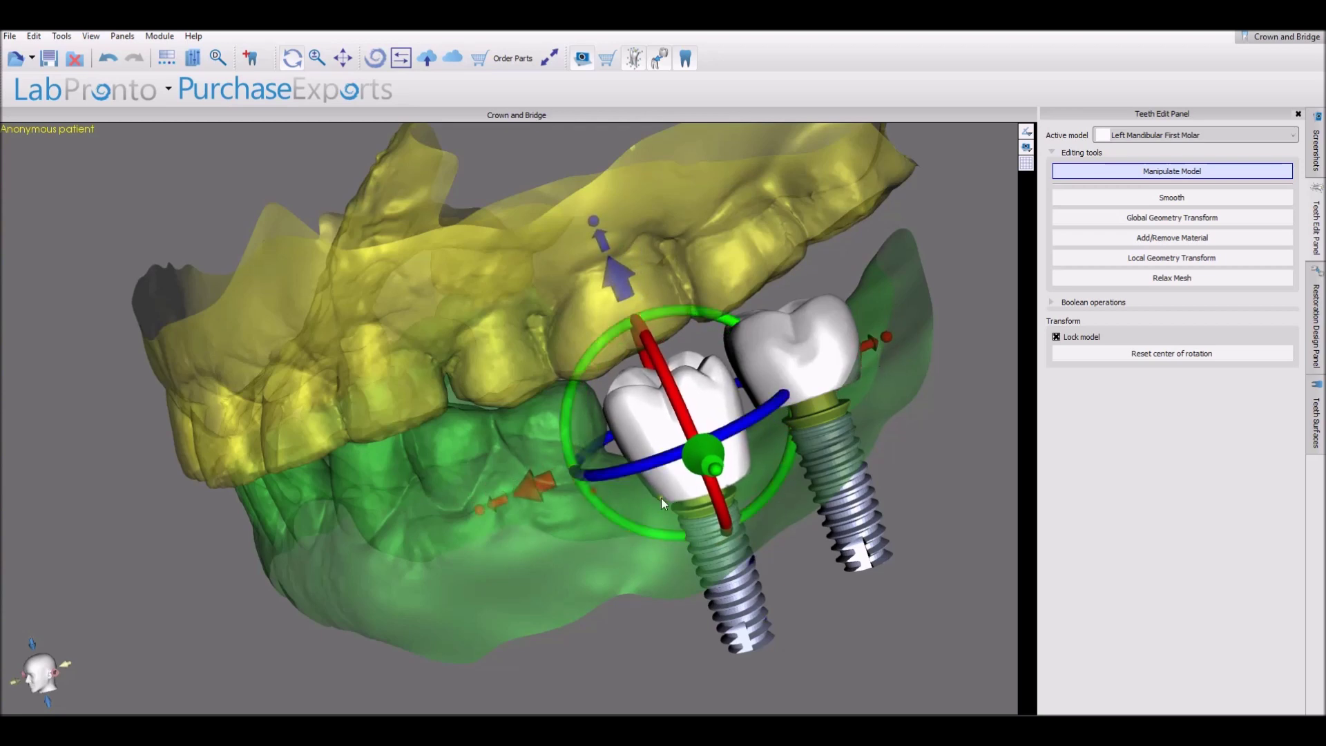
{"action": "left_click_drag", "start_coordinate": [619, 290], "coordinate": [616, 285]}
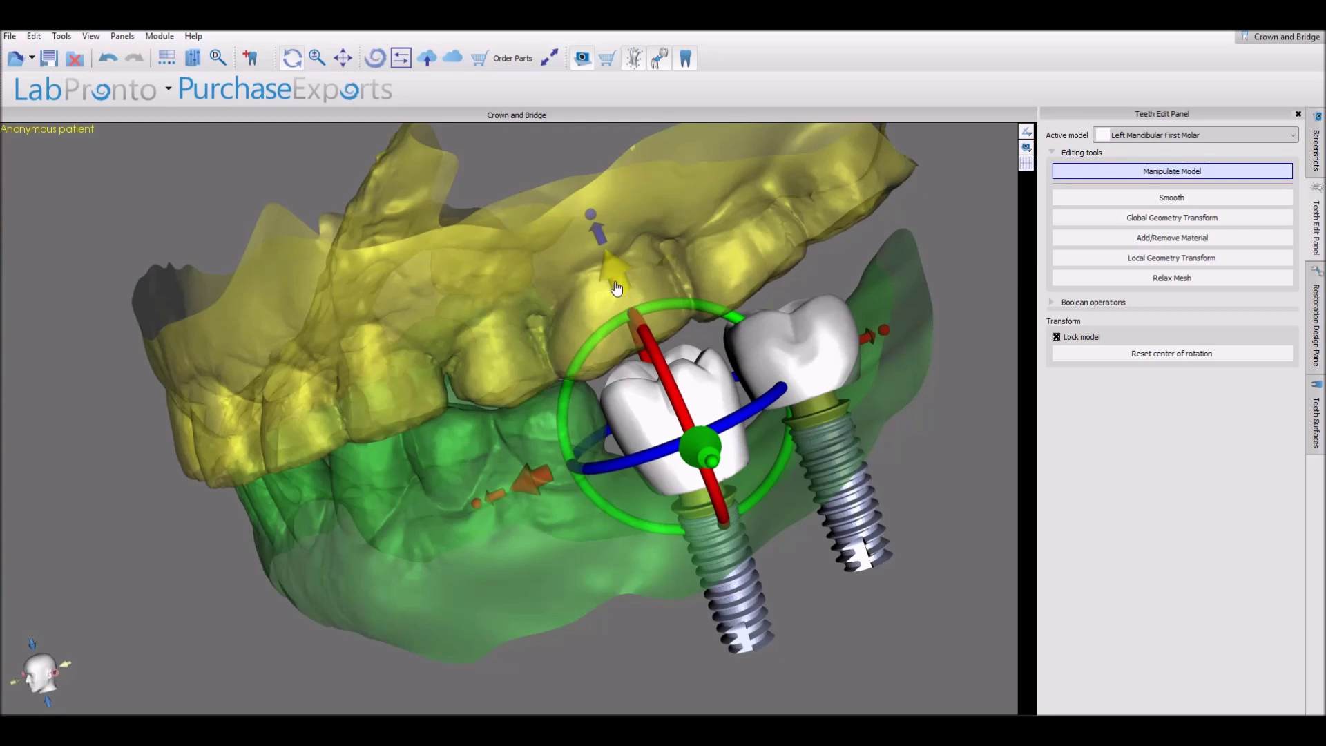
{"action": "left_click", "coordinate": [1316, 432]}
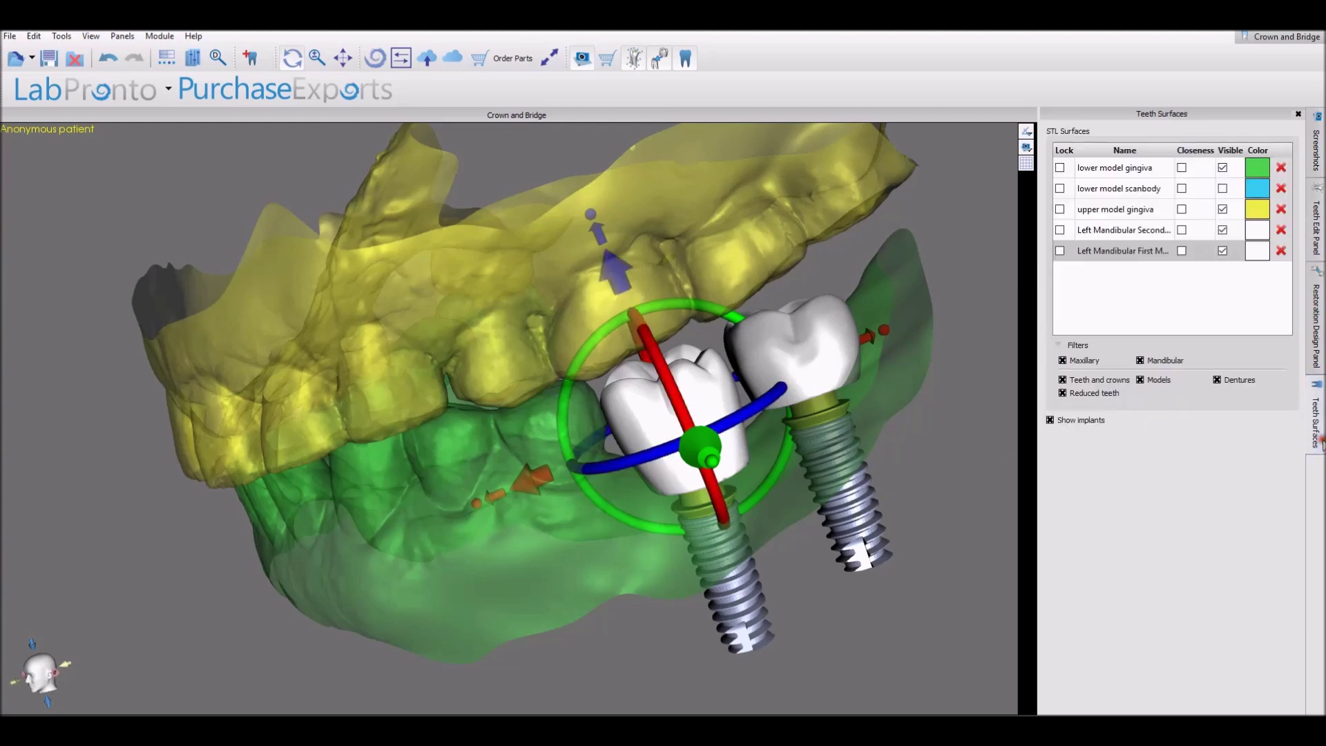
Hide the upper model gingiva and make the left mandibular first molar the active model
{"action": "left_click", "coordinate": [1223, 210]}
{"action": "left_click", "coordinate": [1316, 227]}
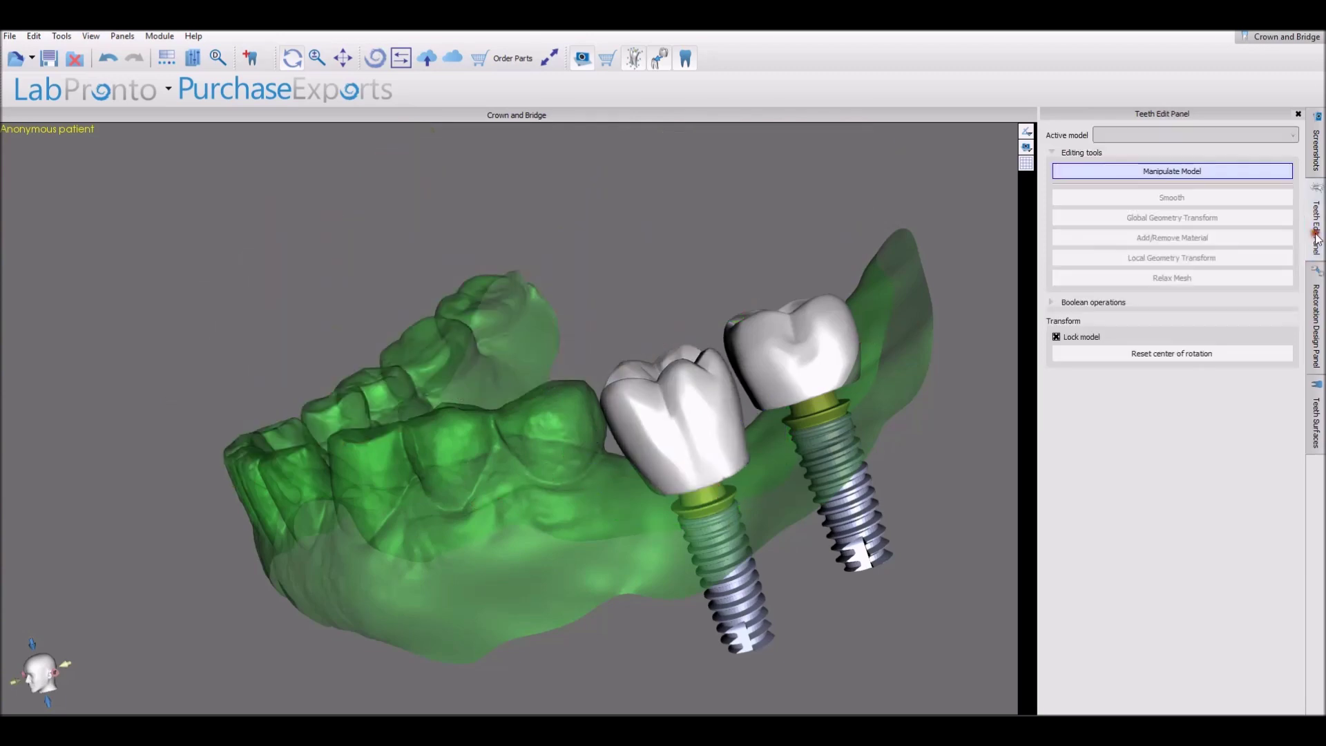
{"action": "left_click_drag", "start_coordinate": [385, 231], "coordinate": [716, 341]}
{"action": "left_click", "coordinate": [1133, 137]}
{"action": "left_click", "coordinate": [1137, 164]}
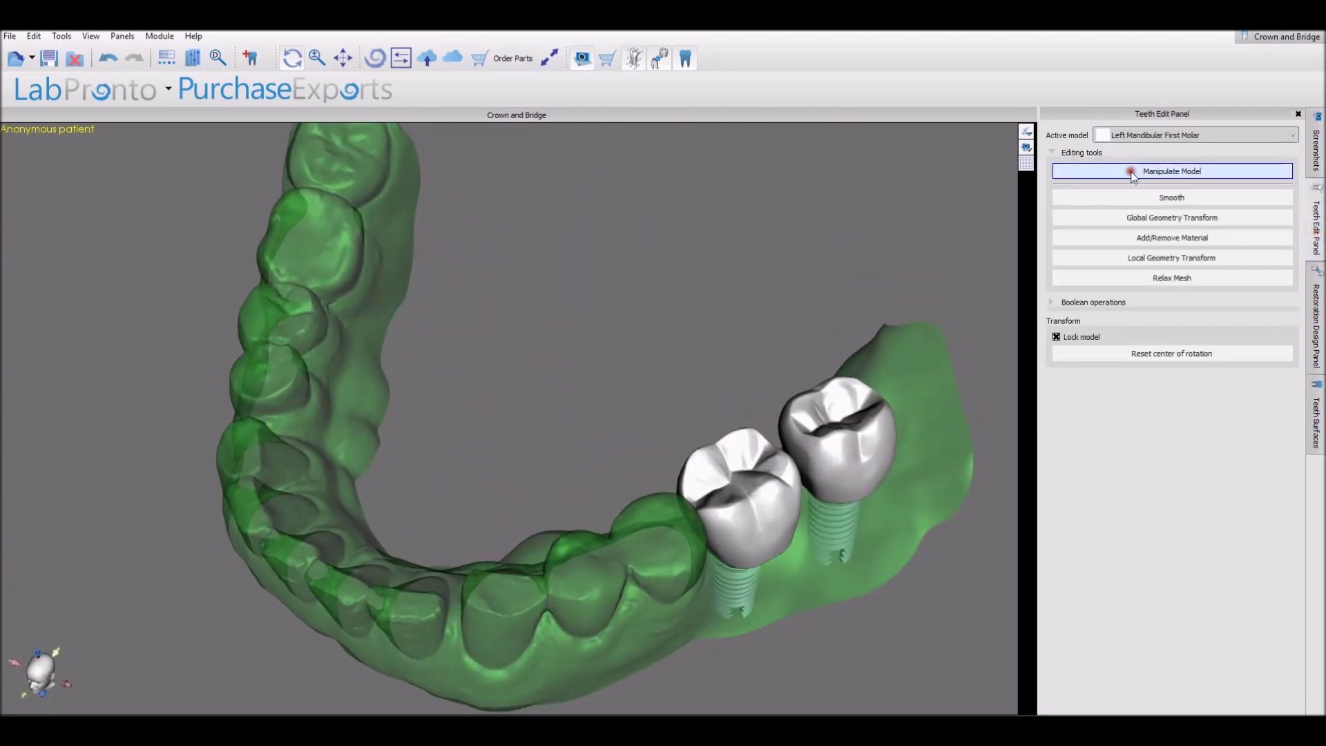
Smooth the first molar crown's occlusal surface, then bring up Global Geometry Transform control points
{"action": "left_click", "coordinate": [1114, 199]}
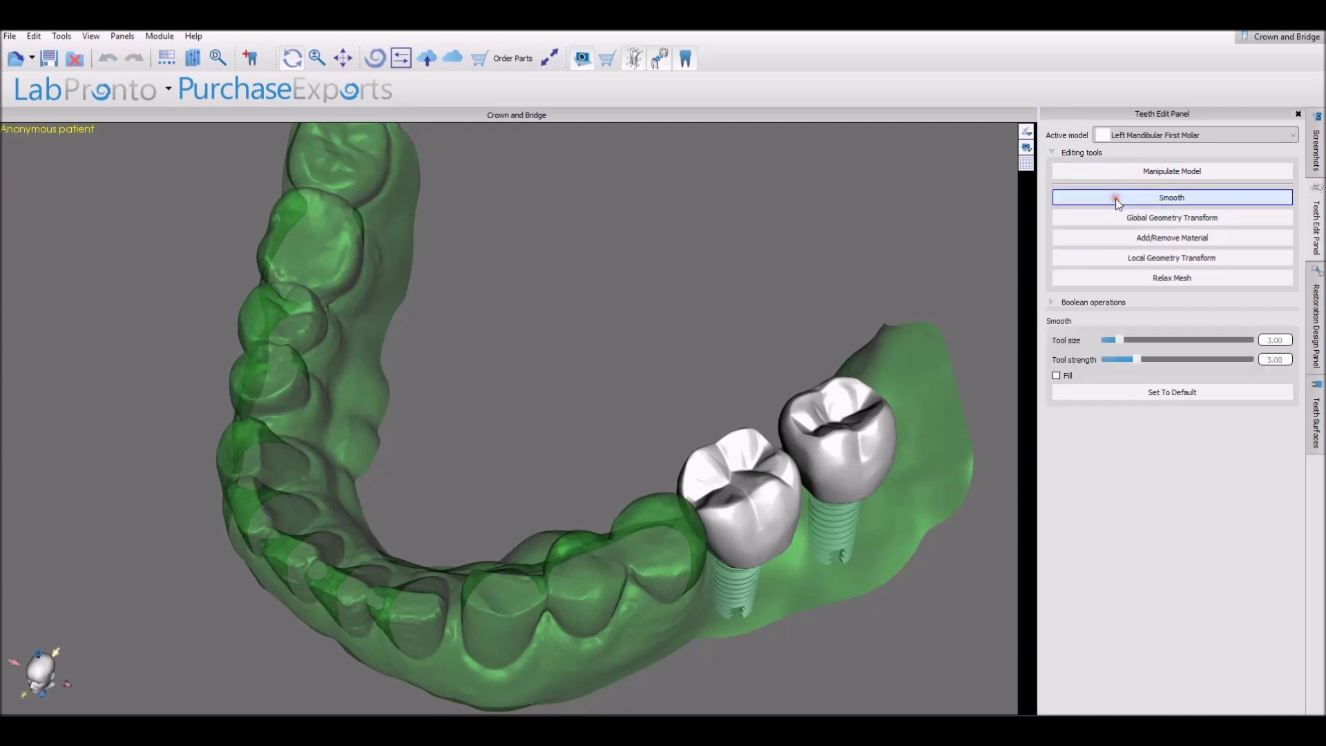
{"action": "middle_click_drag", "start_coordinate": [462, 420], "coordinate": [467, 465]}
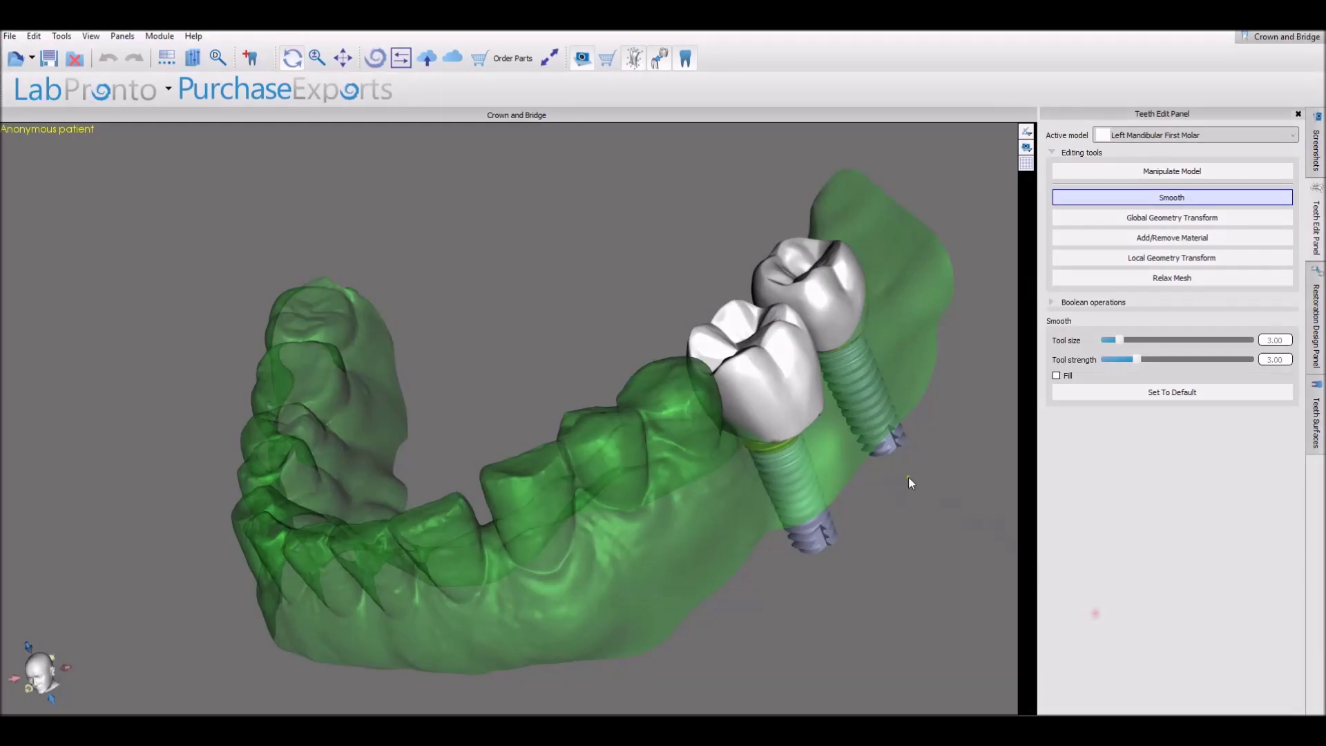
{"action": "left_click_drag", "start_coordinate": [909, 478], "coordinate": [810, 655]}
{"action": "mouse_move", "coordinate": [738, 477]}
{"action": "left_mouse_down"}
{"action": "mouse_move", "coordinate": [746, 458]}
{"action": "mouse_move", "coordinate": [725, 449]}
{"action": "mouse_move", "coordinate": [746, 457]}
{"action": "mouse_move", "coordinate": [715, 452]}
{"action": "mouse_move", "coordinate": [747, 441]}
{"action": "mouse_move", "coordinate": [715, 447]}
{"action": "left_mouse_up"}
{"action": "right_click_drag", "start_coordinate": [693, 229], "coordinate": [608, 330]}
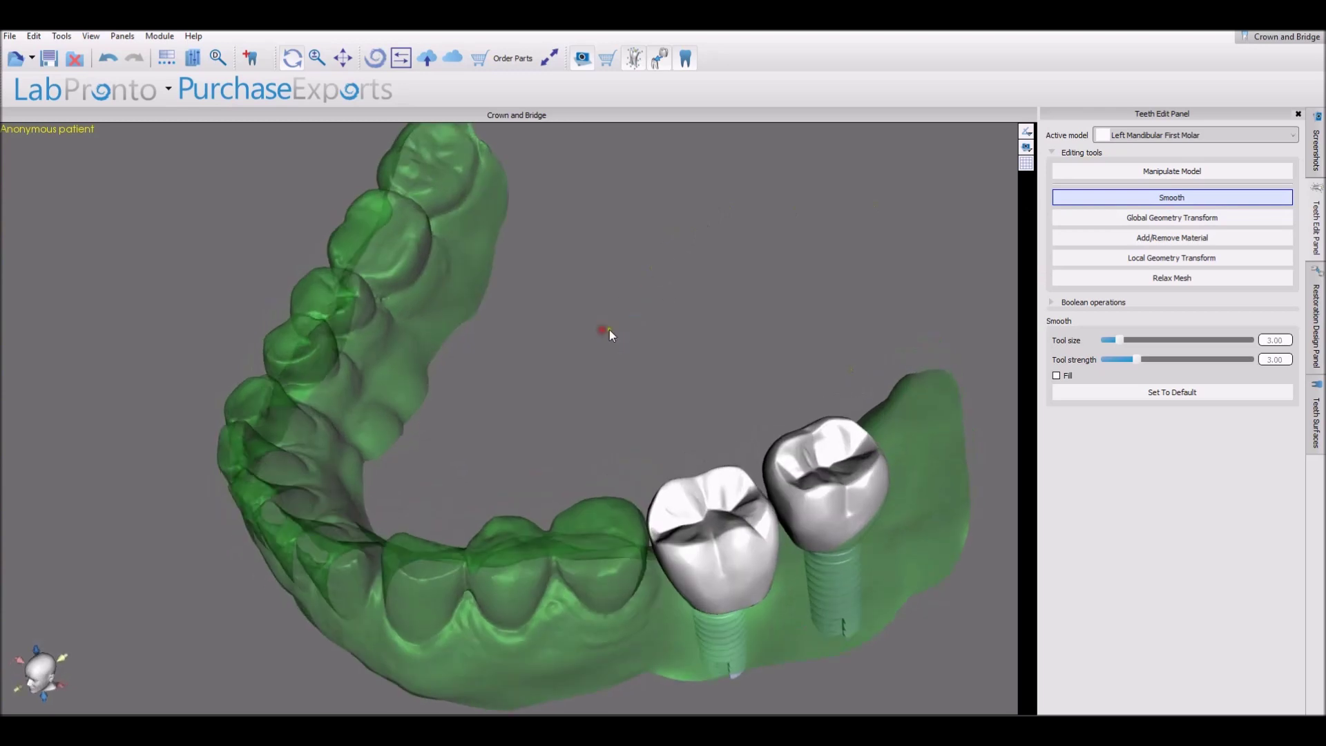
{"action": "left_click", "coordinate": [1172, 218]}
{"action": "middle_click_drag", "start_coordinate": [923, 608], "coordinate": [937, 580]}
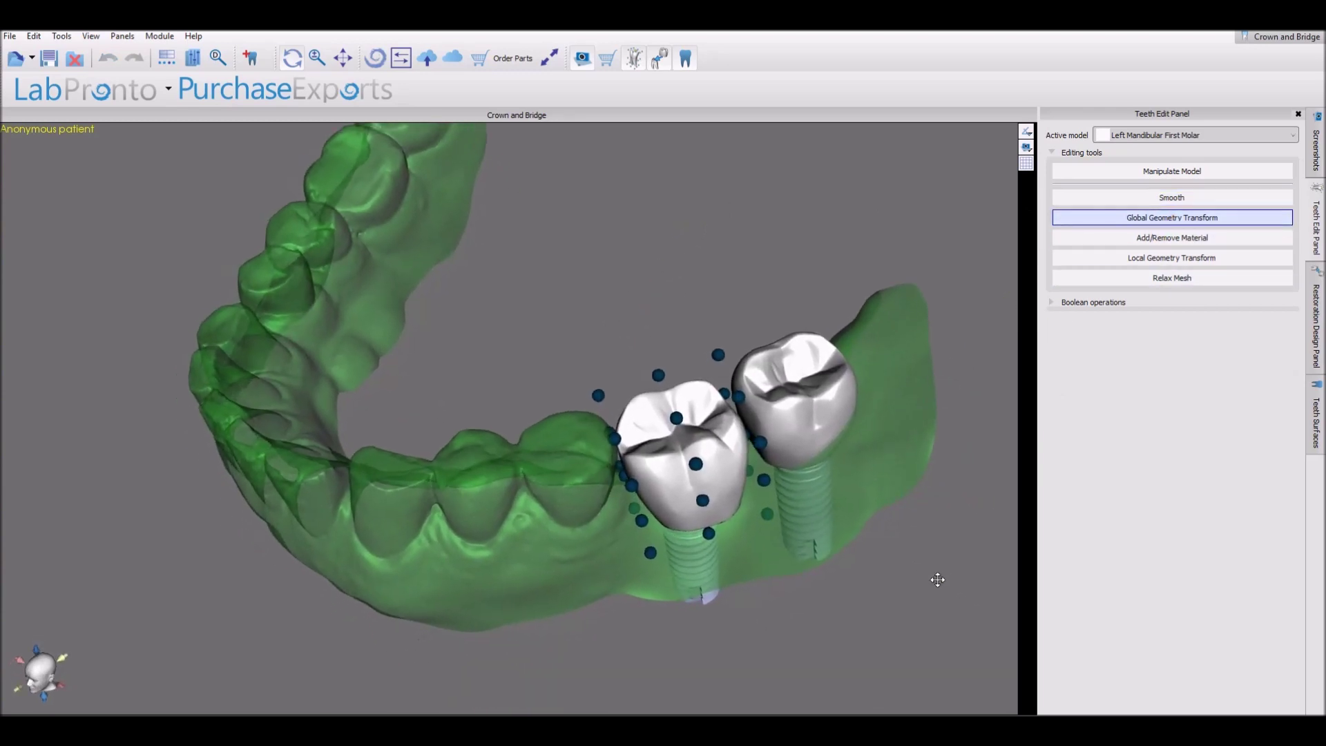
Reshape the first molar crown via a global control point and Local Geometry Transform at size 3.50
{"action": "mouse_move", "coordinate": [679, 419]}
{"action": "left_mouse_down"}
{"action": "mouse_move", "coordinate": [640, 432]}
{"action": "mouse_move", "coordinate": [706, 439]}
{"action": "mouse_move", "coordinate": [659, 432]}
{"action": "left_mouse_up"}
{"action": "left_click", "coordinate": [1203, 238]}
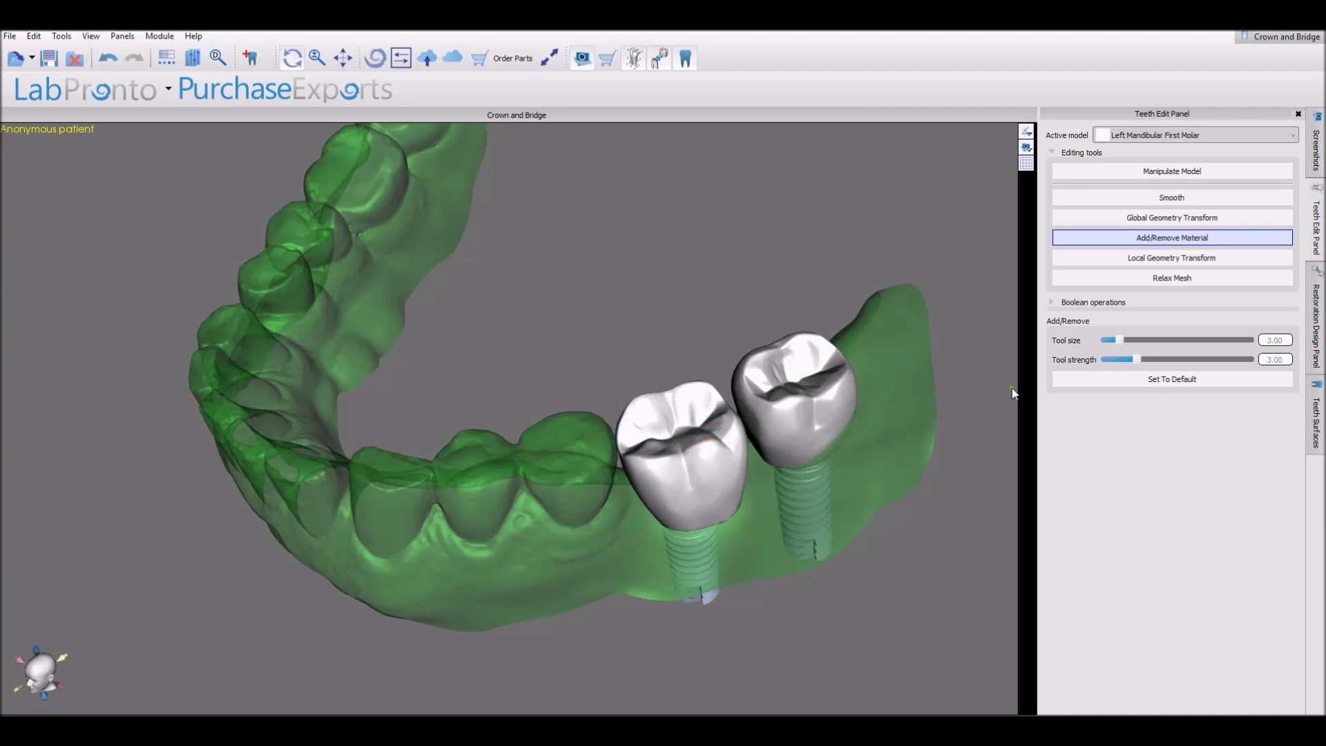
{"action": "left_click", "coordinate": [1189, 258]}
{"action": "left_click_drag", "start_coordinate": [695, 401], "coordinate": [639, 403]}
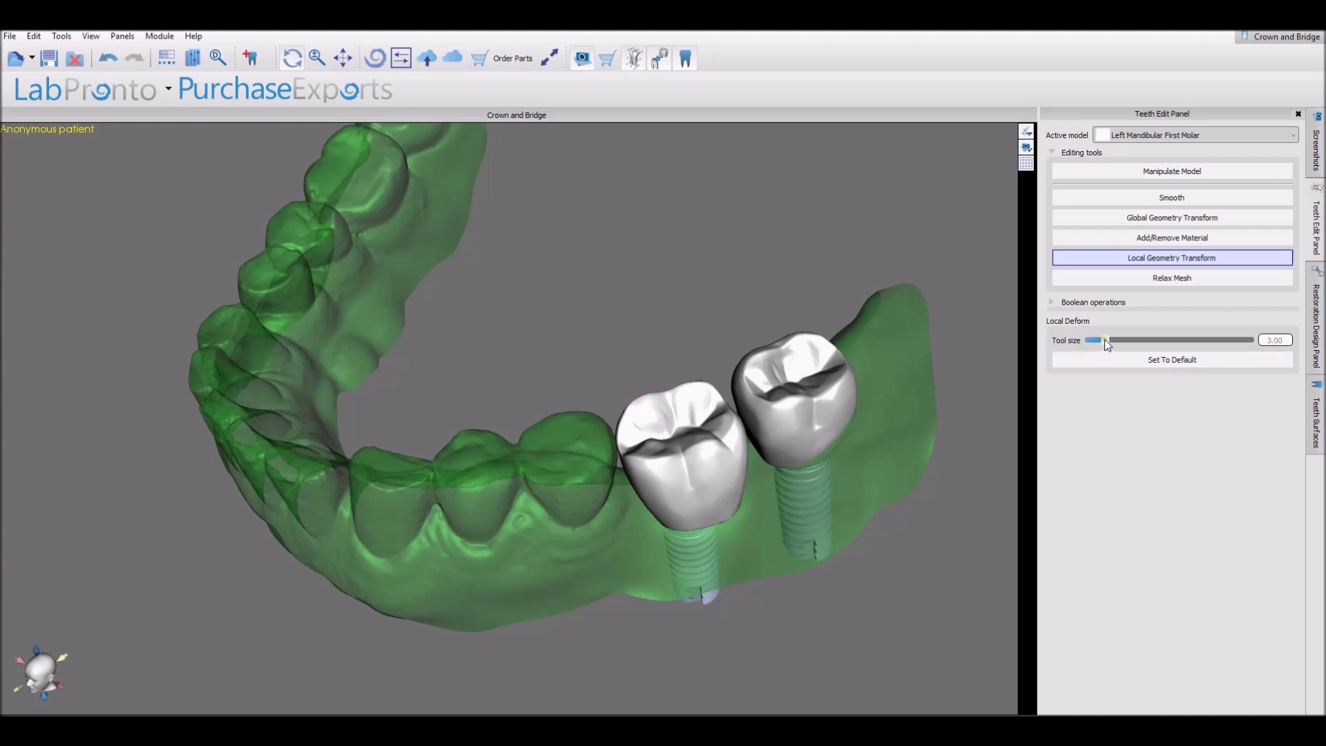
{"action": "left_click_drag", "start_coordinate": [1103, 343], "coordinate": [1103, 343]}
Relax the mesh across the first molar crown's biting surface
{"action": "left_click", "coordinate": [1133, 280]}
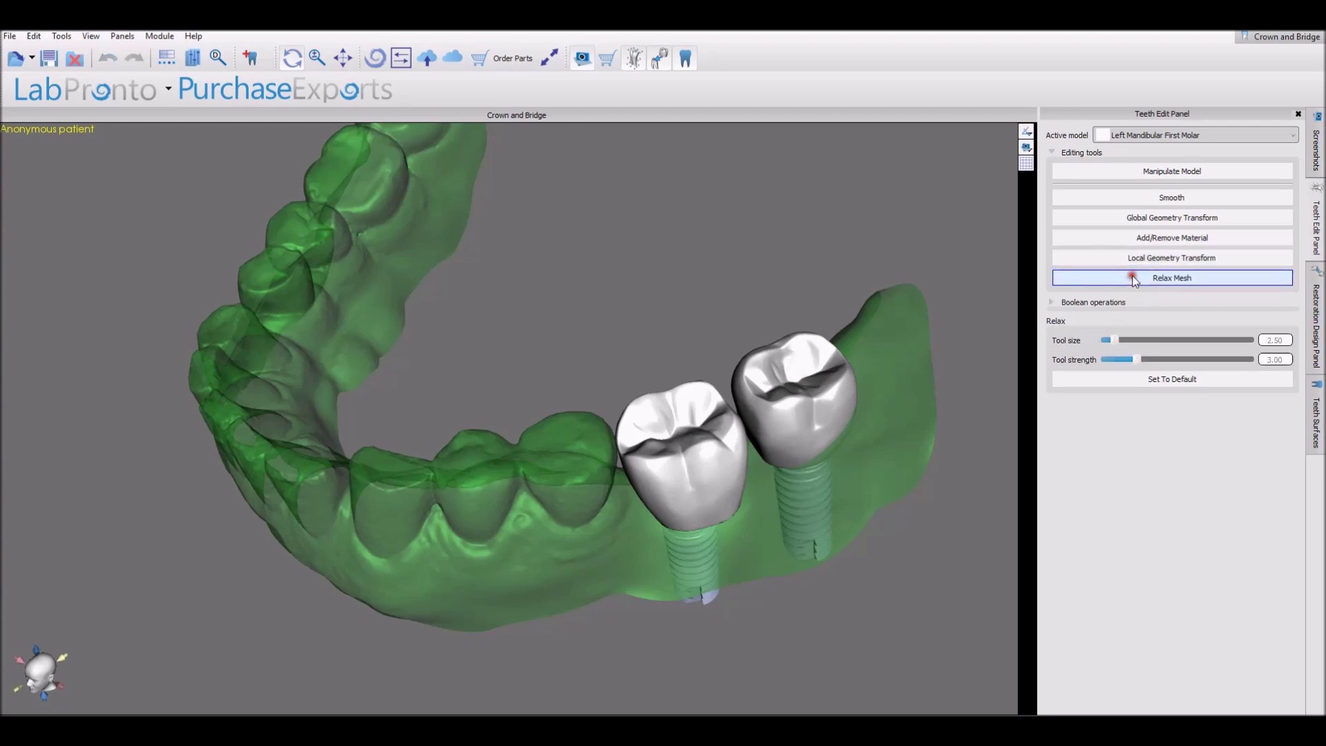
{"action": "right_click_drag", "start_coordinate": [832, 514], "coordinate": [774, 483]}
{"action": "mouse_move", "coordinate": [697, 425]}
{"action": "left_mouse_down"}
{"action": "mouse_move", "coordinate": [683, 456]}
{"action": "mouse_move", "coordinate": [650, 466]}
{"action": "mouse_move", "coordinate": [706, 456]}
{"action": "mouse_move", "coordinate": [679, 462]}
{"action": "left_mouse_up"}
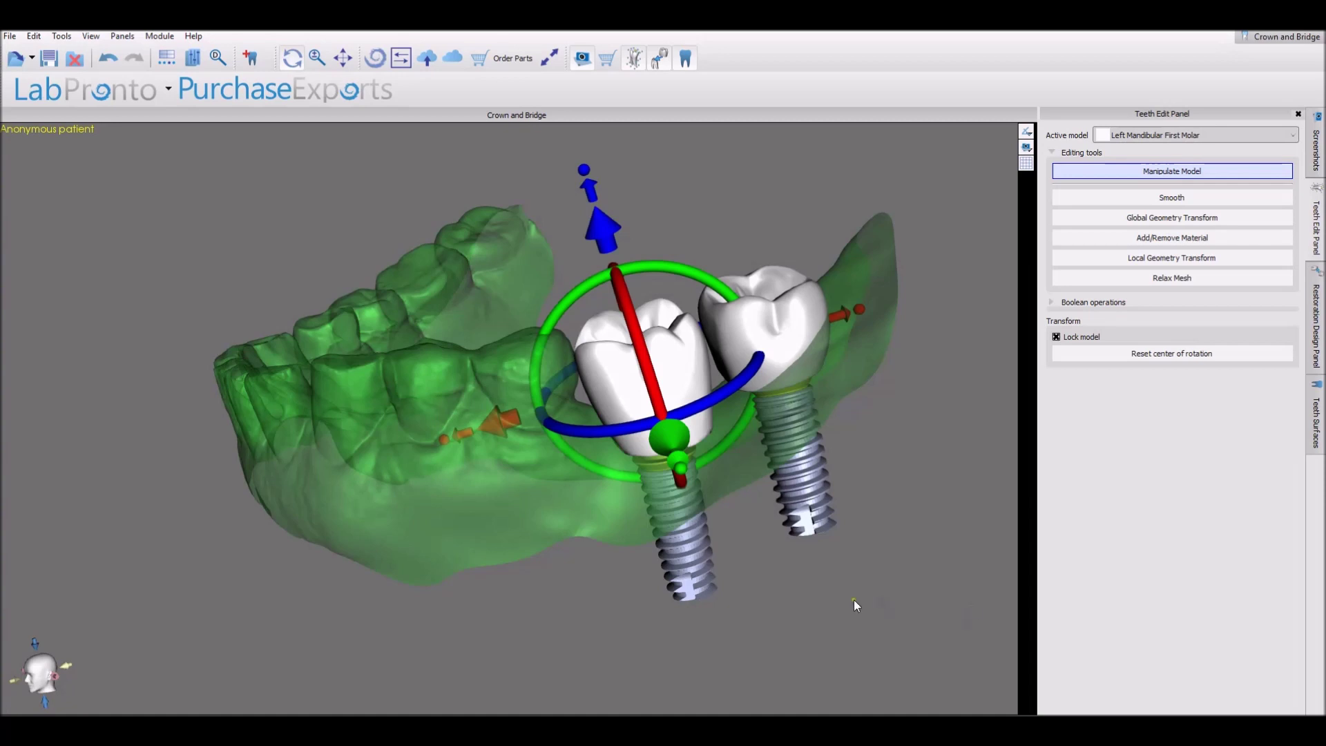
Nudge and tilt the first molar crown slightly with the Manipulate Model gizmo
{"action": "right_click_drag", "start_coordinate": [845, 619], "coordinate": [742, 571]}
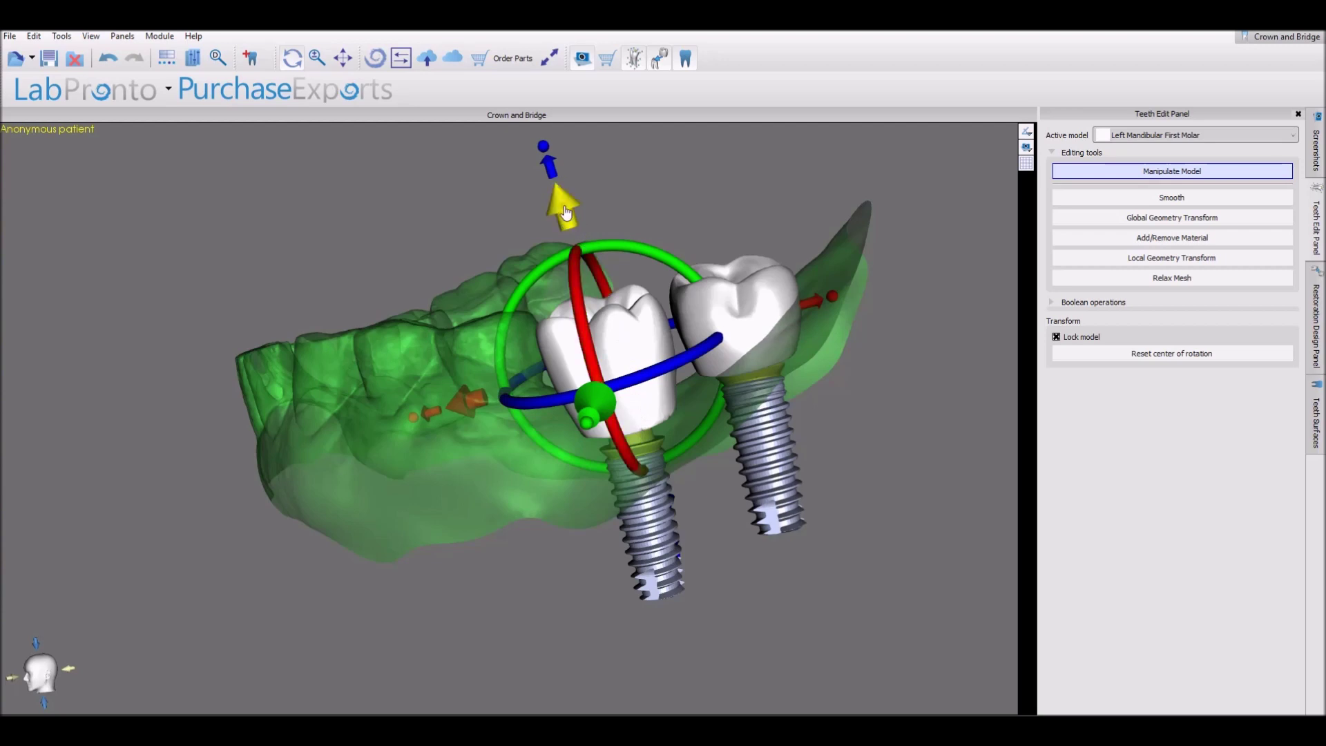
{"action": "left_click_drag", "start_coordinate": [567, 215], "coordinate": [572, 221]}
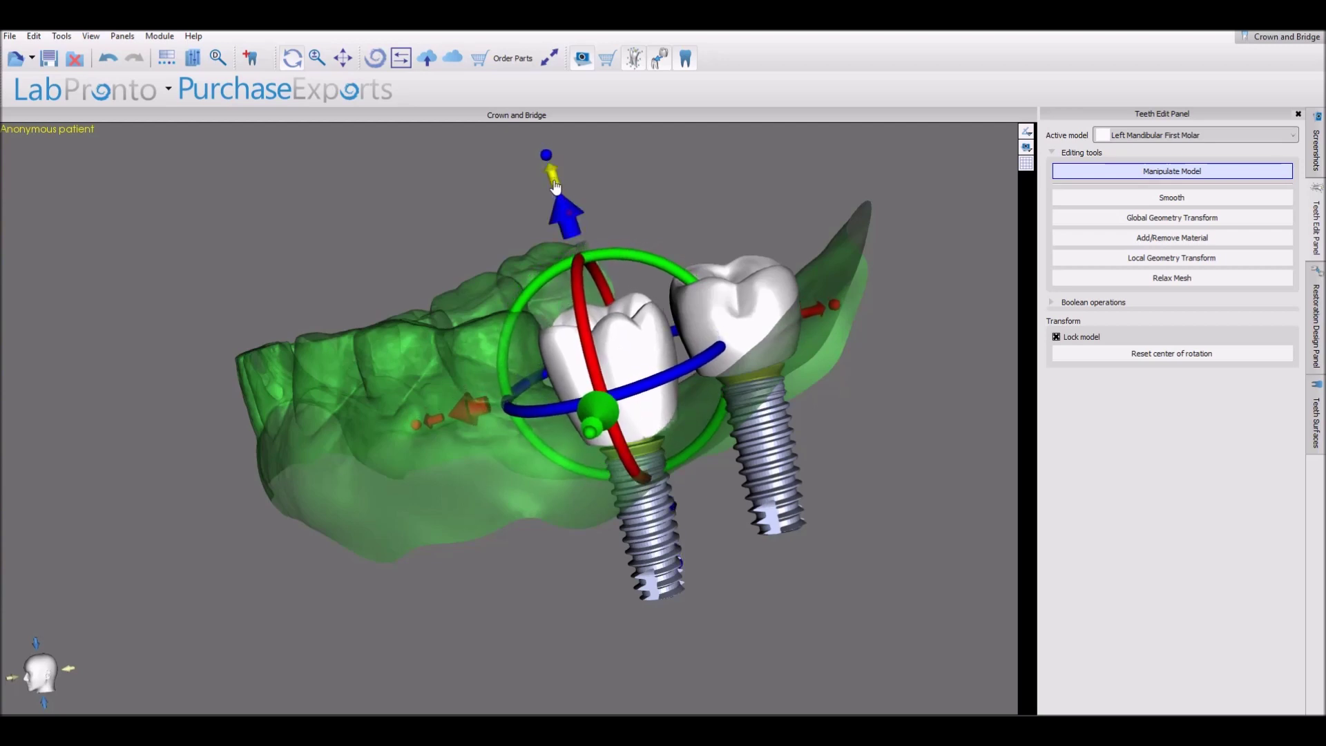
{"action": "left_click_drag", "start_coordinate": [550, 178], "coordinate": [545, 143]}
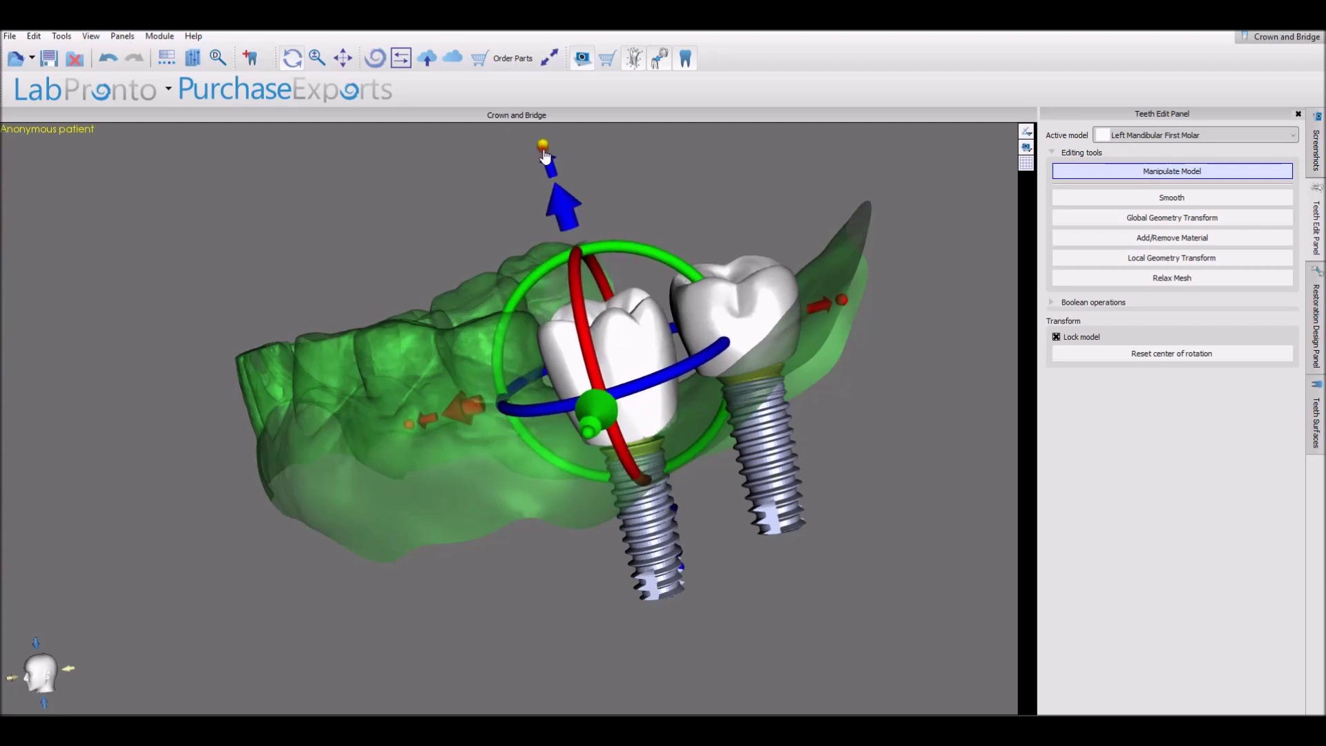
Rotate the second molar crown into position, then open the Restoration Design Panel
{"action": "left_click", "coordinate": [740, 310]}
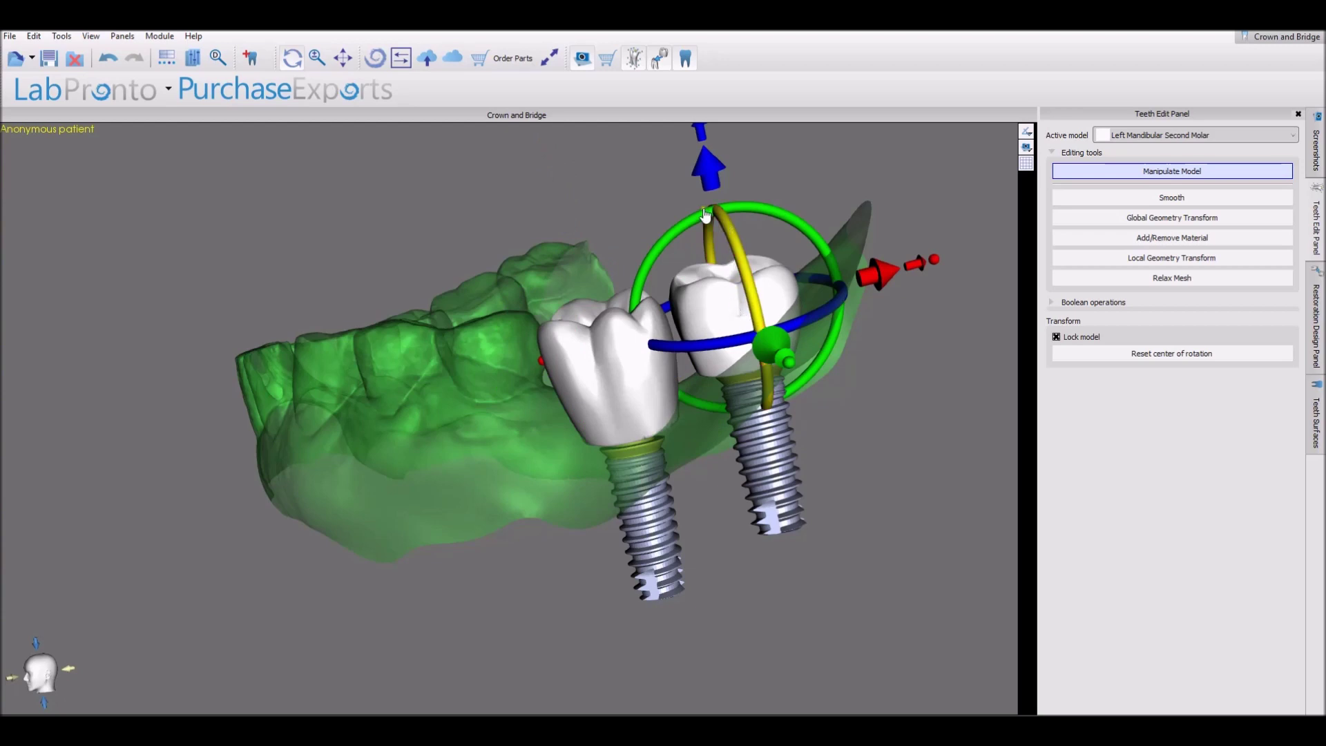
{"action": "left_click_drag", "start_coordinate": [700, 216], "coordinate": [714, 238]}
{"action": "right_click_drag", "start_coordinate": [935, 361], "coordinate": [732, 347]}
{"action": "mouse_move", "coordinate": [655, 377]}
{"action": "left_mouse_down"}
{"action": "mouse_move", "coordinate": [665, 394]}
{"action": "mouse_move", "coordinate": [650, 377]}
{"action": "left_mouse_up"}
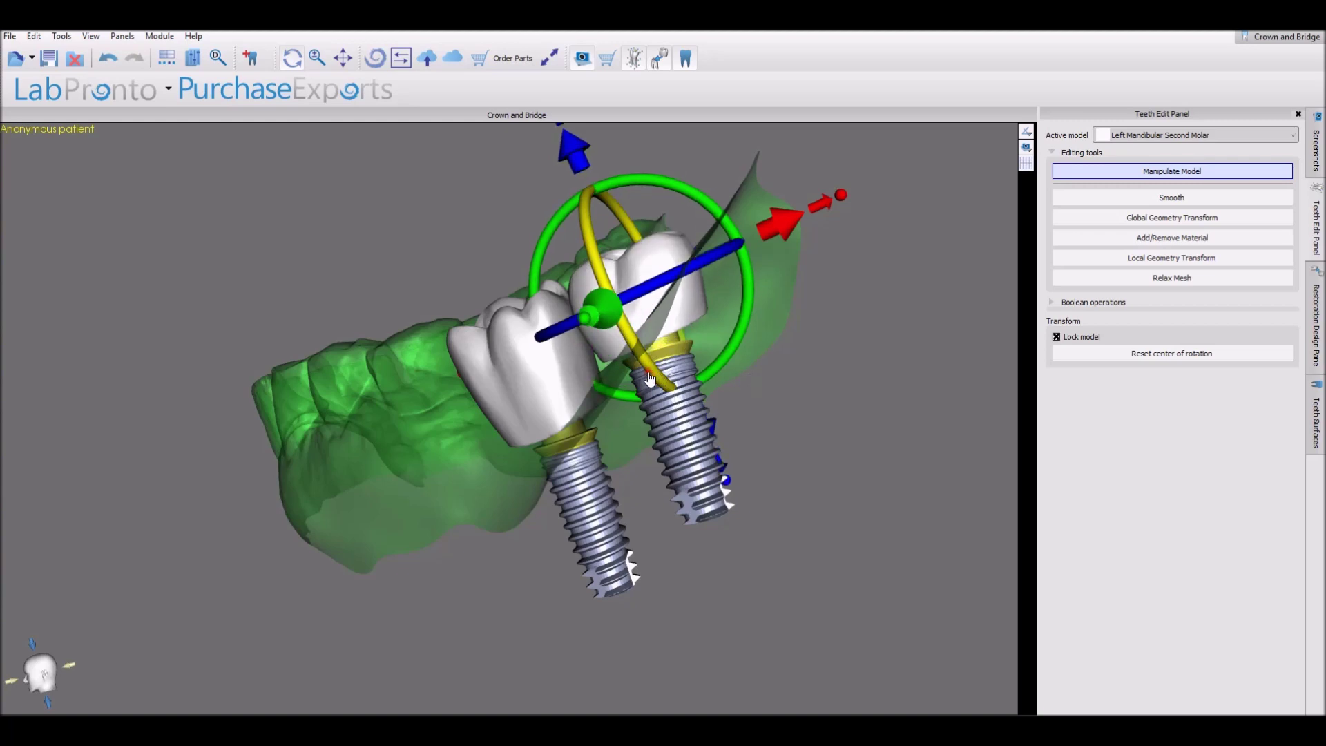
{"action": "left_click", "coordinate": [515, 359]}
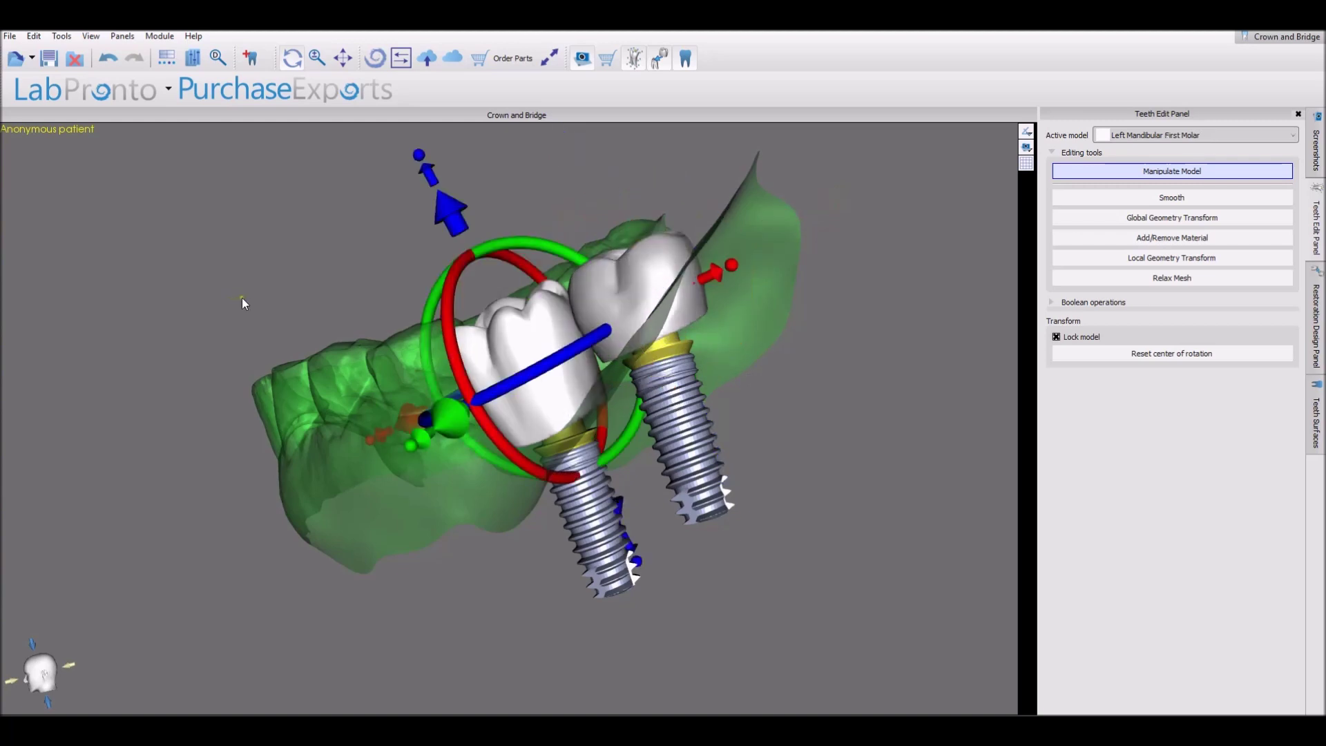
{"action": "left_click", "coordinate": [1316, 351]}
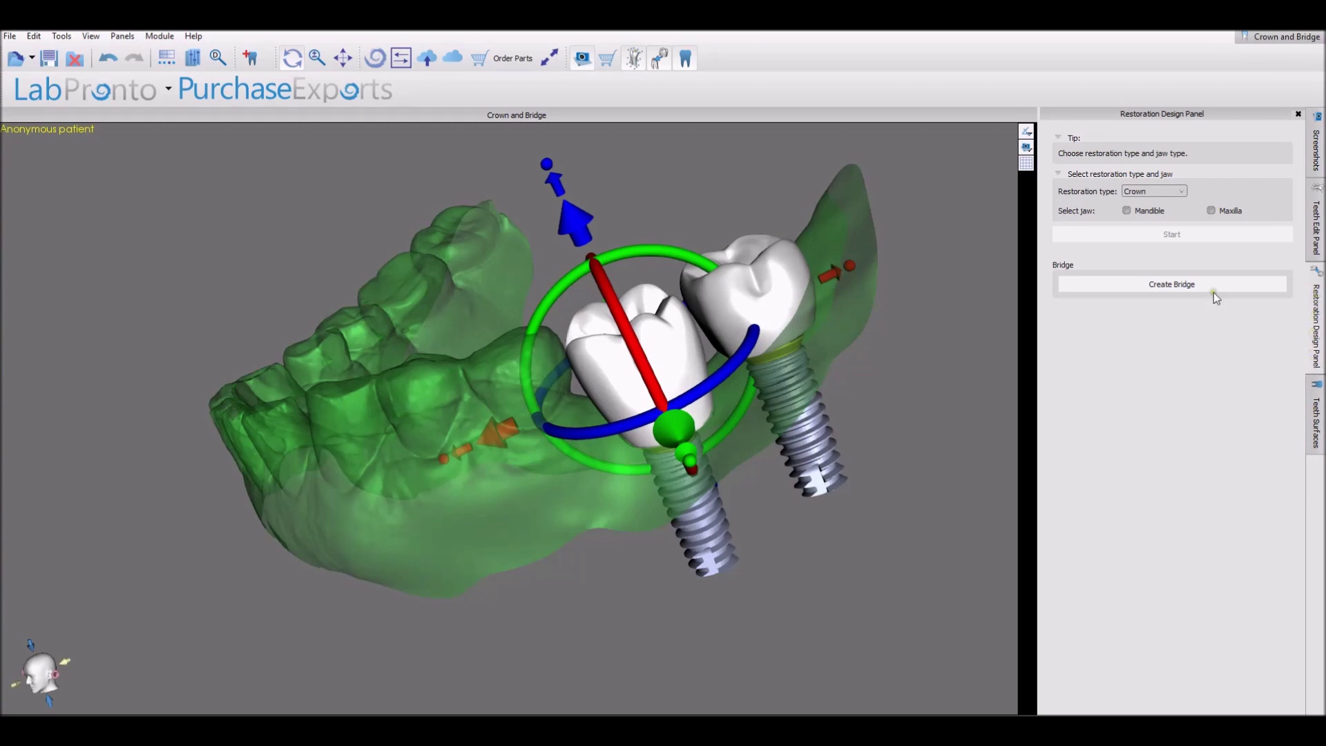
Choose Mandible, lower model gingiva as Model, upper model gingiva as Antagonist, and start the crown
{"action": "left_click", "coordinate": [1143, 212]}
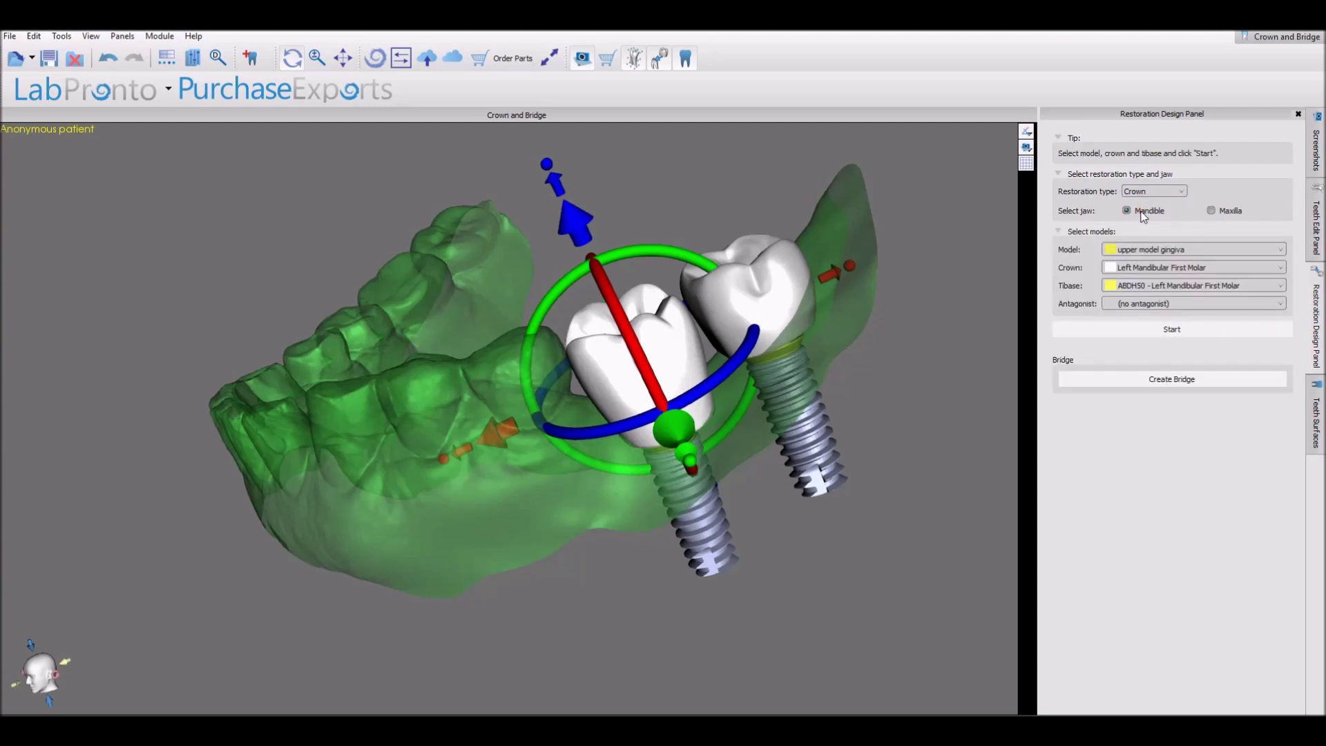
{"action": "left_click", "coordinate": [1139, 250]}
{"action": "left_click", "coordinate": [1141, 263]}
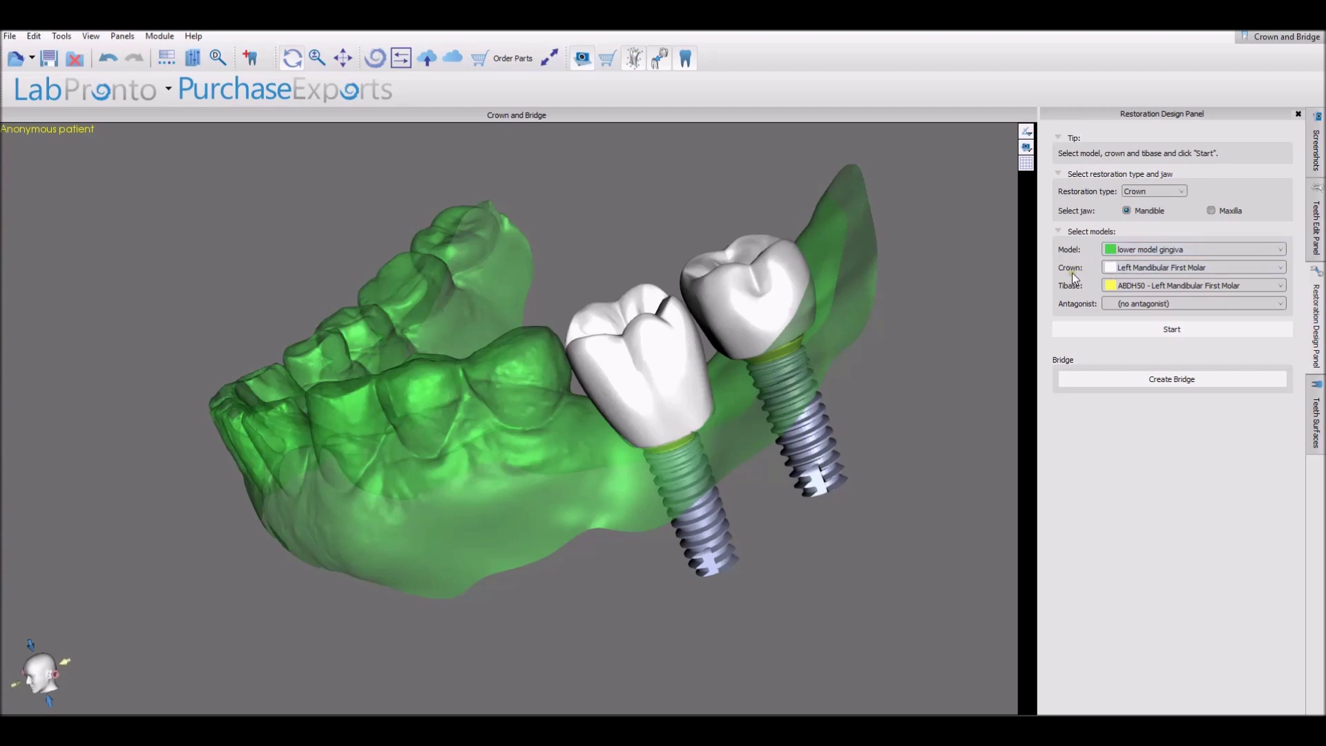
{"action": "left_click", "coordinate": [1186, 305]}
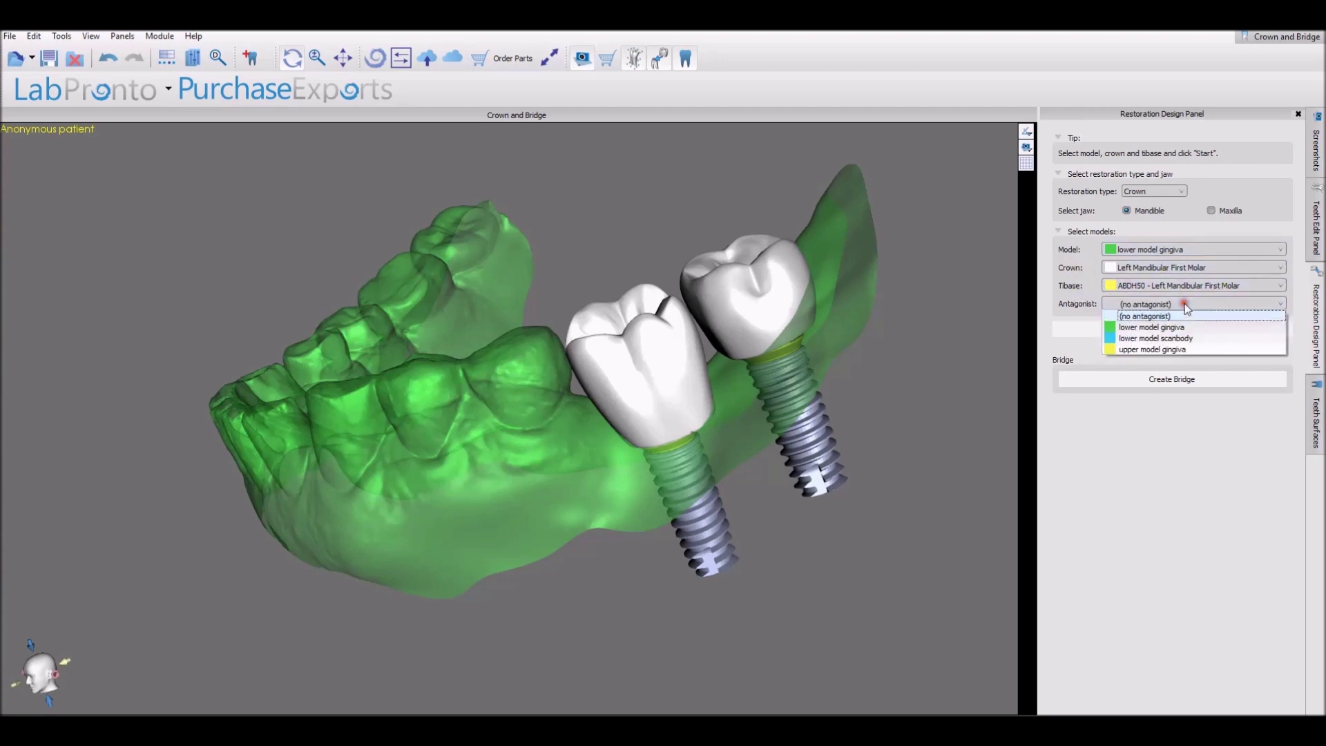
{"action": "left_click", "coordinate": [1184, 350]}
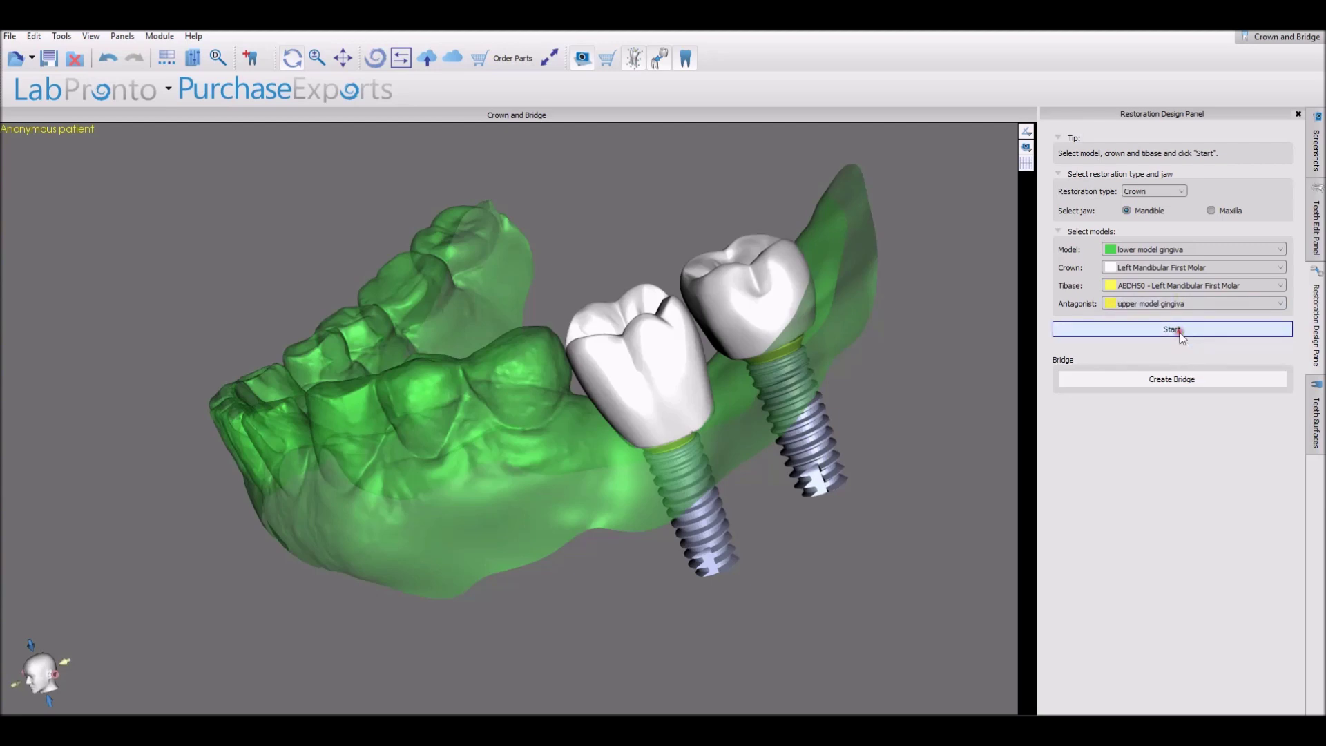
{"action": "left_click", "coordinate": [1182, 331]}
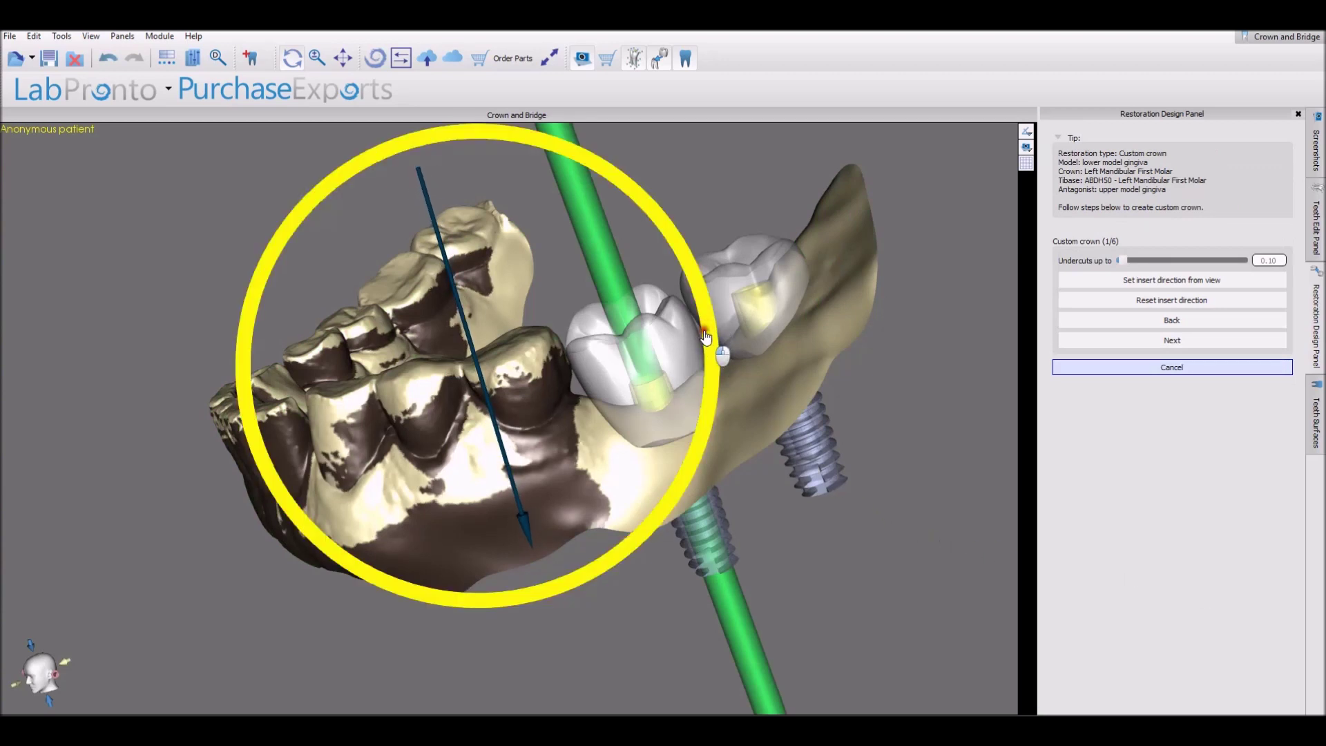
Accept the insertion direction and paint the approximal contact area on the neighbouring molar
{"action": "left_click", "coordinate": [1154, 341]}
{"action": "mouse_move", "coordinate": [917, 556]}
{"action": "right_mouse_down"}
{"action": "mouse_move", "coordinate": [826, 592]}
{"action": "mouse_move", "coordinate": [820, 608]}
{"action": "right_mouse_up"}
{"action": "left_click", "coordinate": [522, 376]}
{"action": "mouse_move", "coordinate": [530, 385]}
{"action": "left_mouse_down"}
{"action": "mouse_move", "coordinate": [547, 378]}
{"action": "mouse_move", "coordinate": [545, 397]}
{"action": "left_mouse_up"}
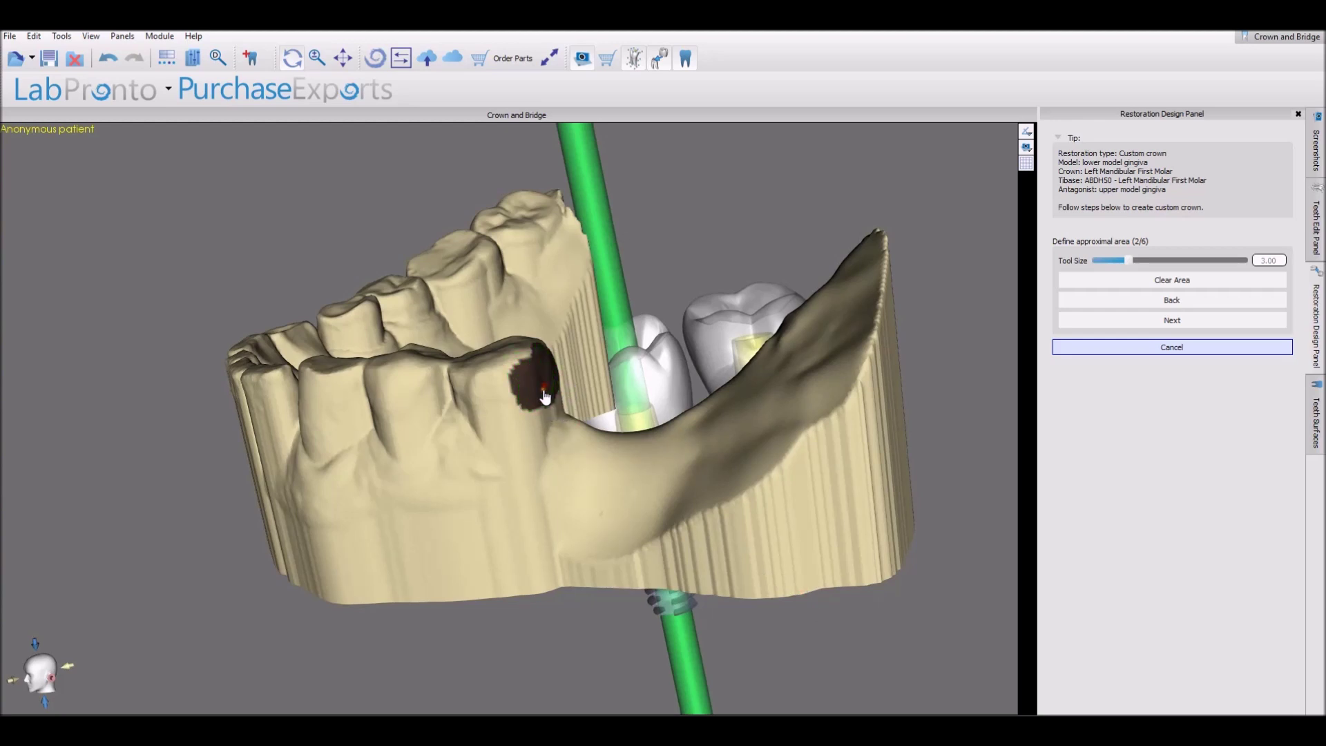
Redraw part of the gingiva intersection curve and generate the crown
{"action": "left_click", "coordinate": [1102, 321]}
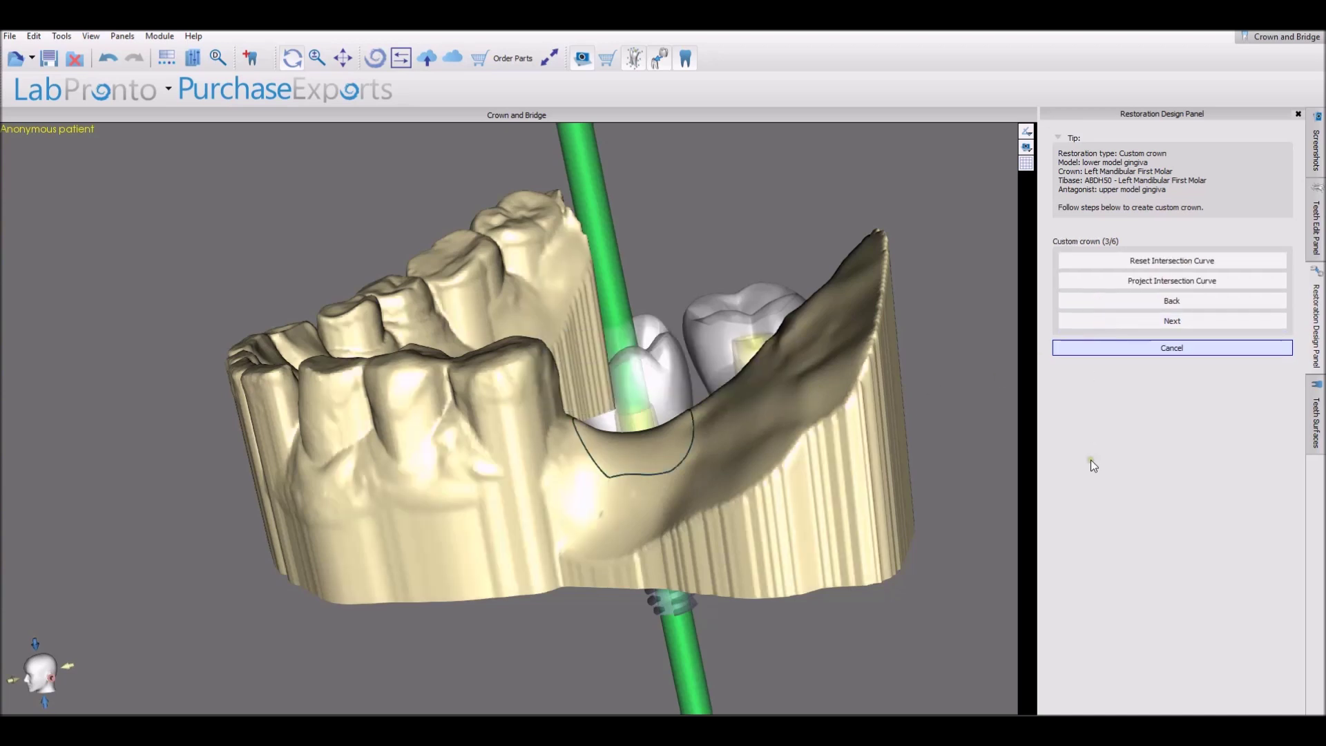
{"action": "right_click_drag", "start_coordinate": [429, 621], "coordinate": [744, 650]}
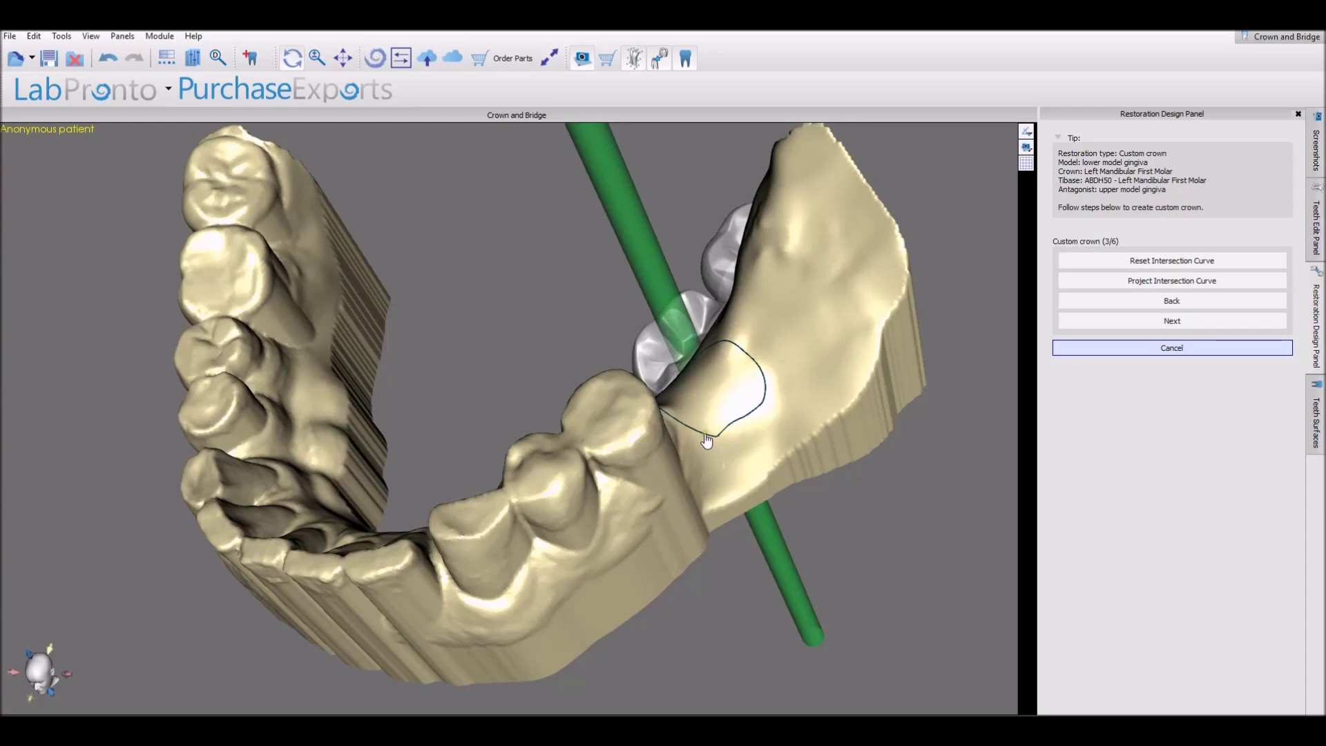
{"action": "mouse_move", "coordinate": [706, 439]}
{"action": "left_mouse_down"}
{"action": "mouse_move", "coordinate": [752, 359]}
{"action": "mouse_move", "coordinate": [750, 402]}
{"action": "mouse_move", "coordinate": [719, 428]}
{"action": "left_mouse_up"}
{"action": "left_click", "coordinate": [1126, 321]}
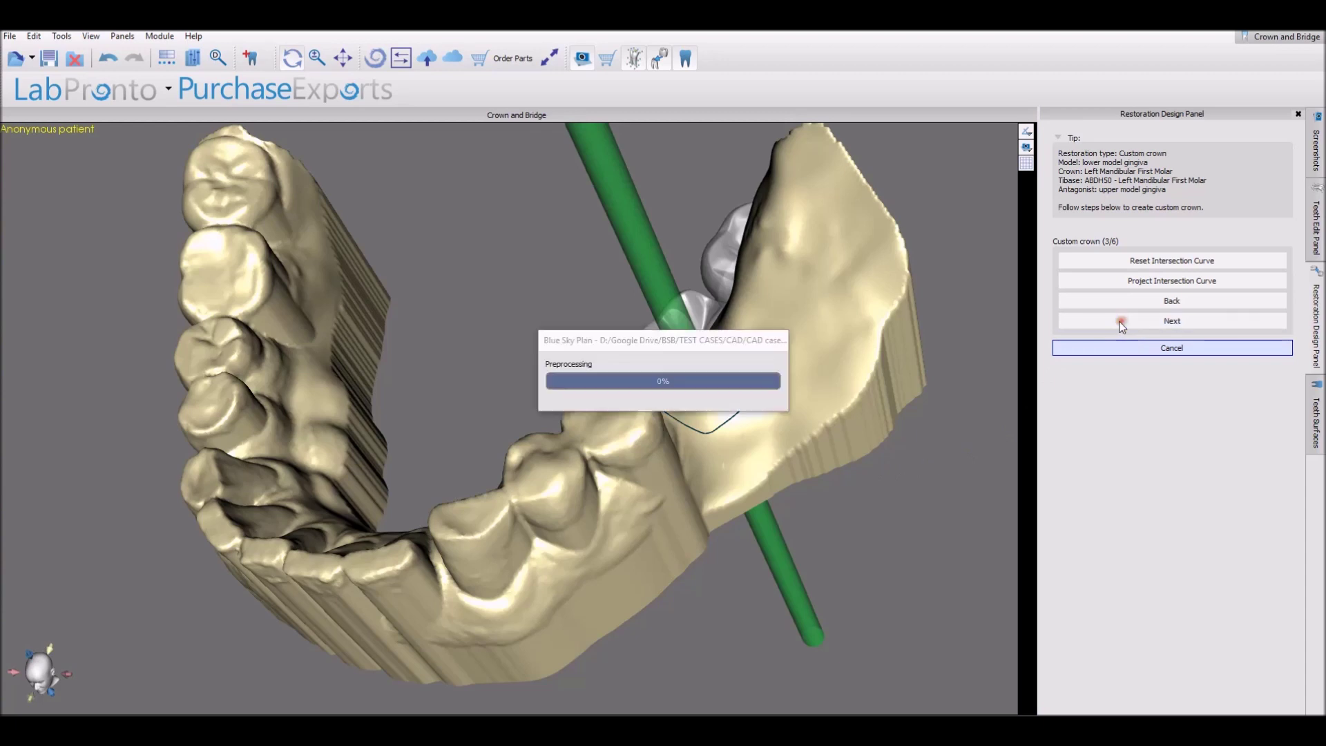
Inspect the crown and set crown and titanium base margins to 0.00 with 0.10 cement spacer
{"action": "right_click_drag", "start_coordinate": [720, 614], "coordinate": [367, 489]}
{"action": "mouse_move", "coordinate": [1190, 261]}
{"action": "left_mouse_down"}
{"action": "mouse_move", "coordinate": [1217, 268]}
{"action": "mouse_move", "coordinate": [1186, 264]}
{"action": "left_mouse_up"}
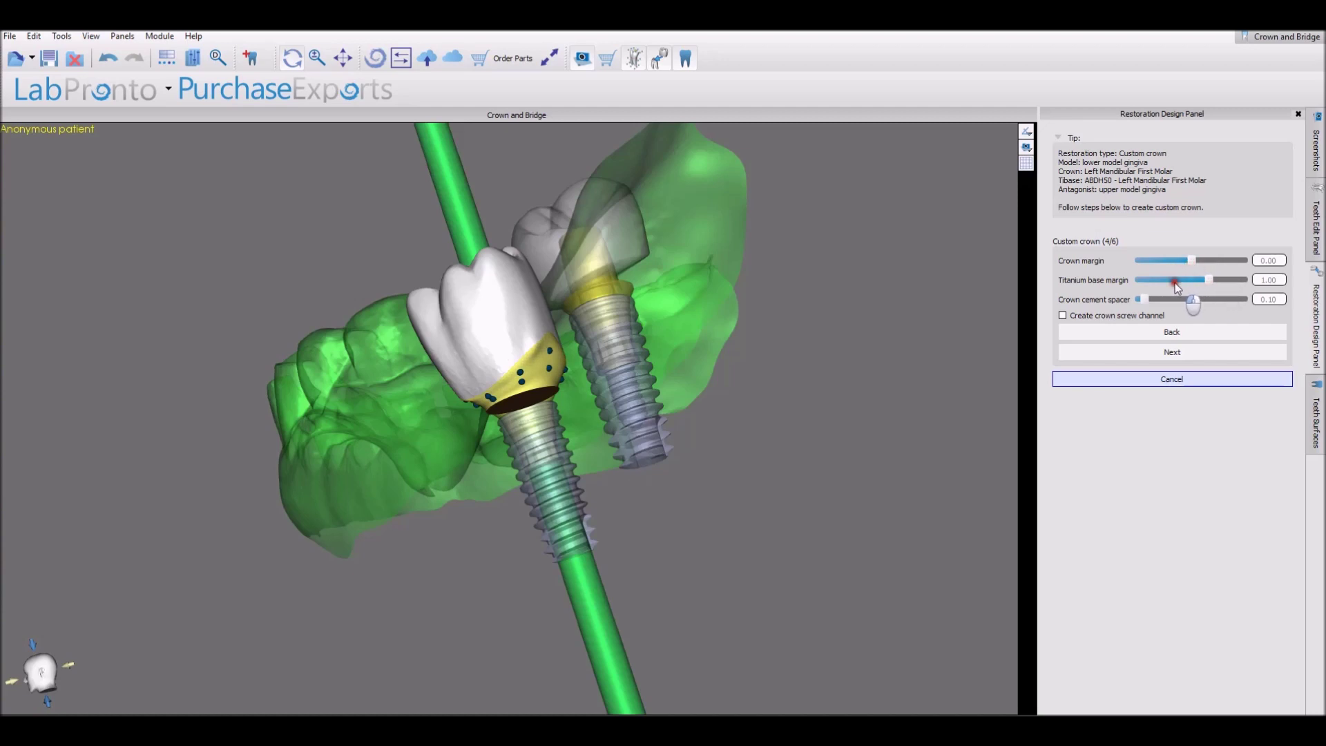
{"action": "mouse_move", "coordinate": [1203, 279]}
{"action": "left_mouse_down"}
{"action": "mouse_move", "coordinate": [1183, 280]}
{"action": "mouse_move", "coordinate": [1223, 286]}
{"action": "mouse_move", "coordinate": [1191, 285]}
{"action": "left_mouse_up"}
Merge the crown onto its tibase and advance to step 6/6 with both intersection cuts enabled
{"action": "left_click", "coordinate": [1127, 354]}
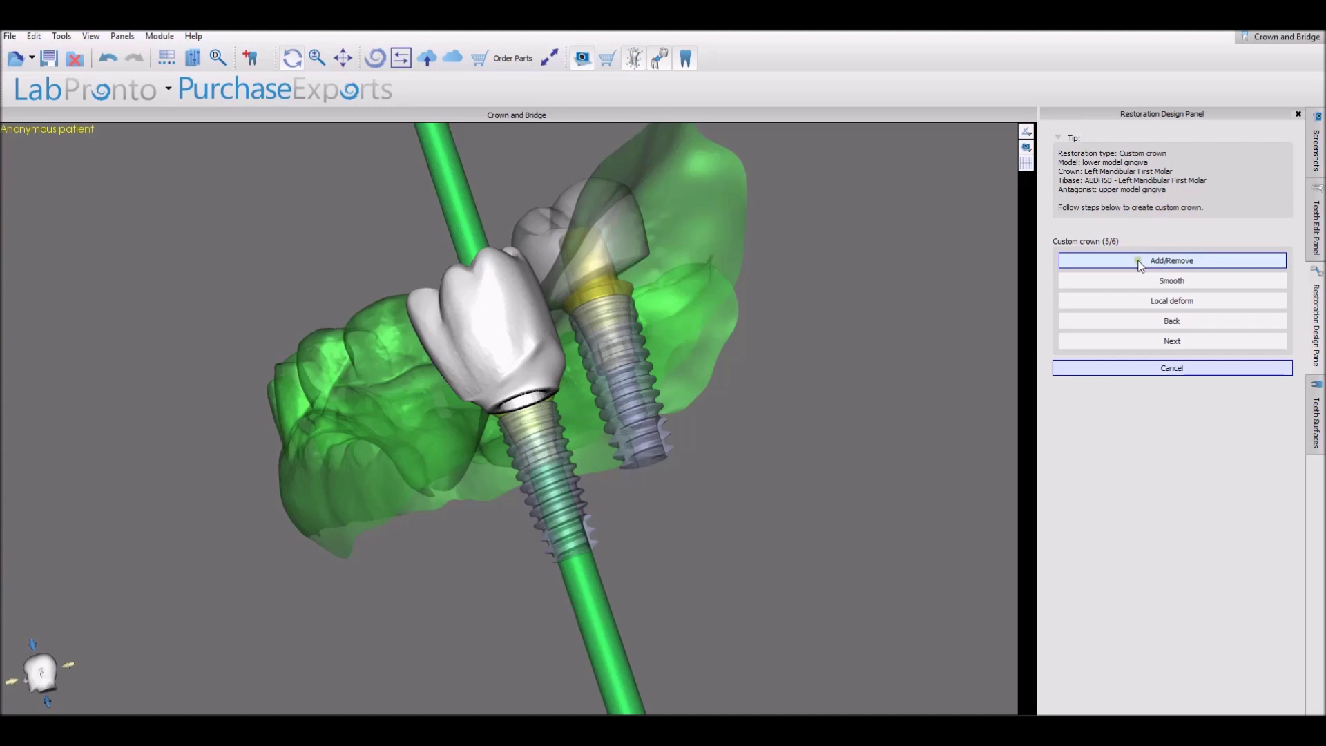
{"action": "right_click_drag", "start_coordinate": [669, 529], "coordinate": [695, 557]}
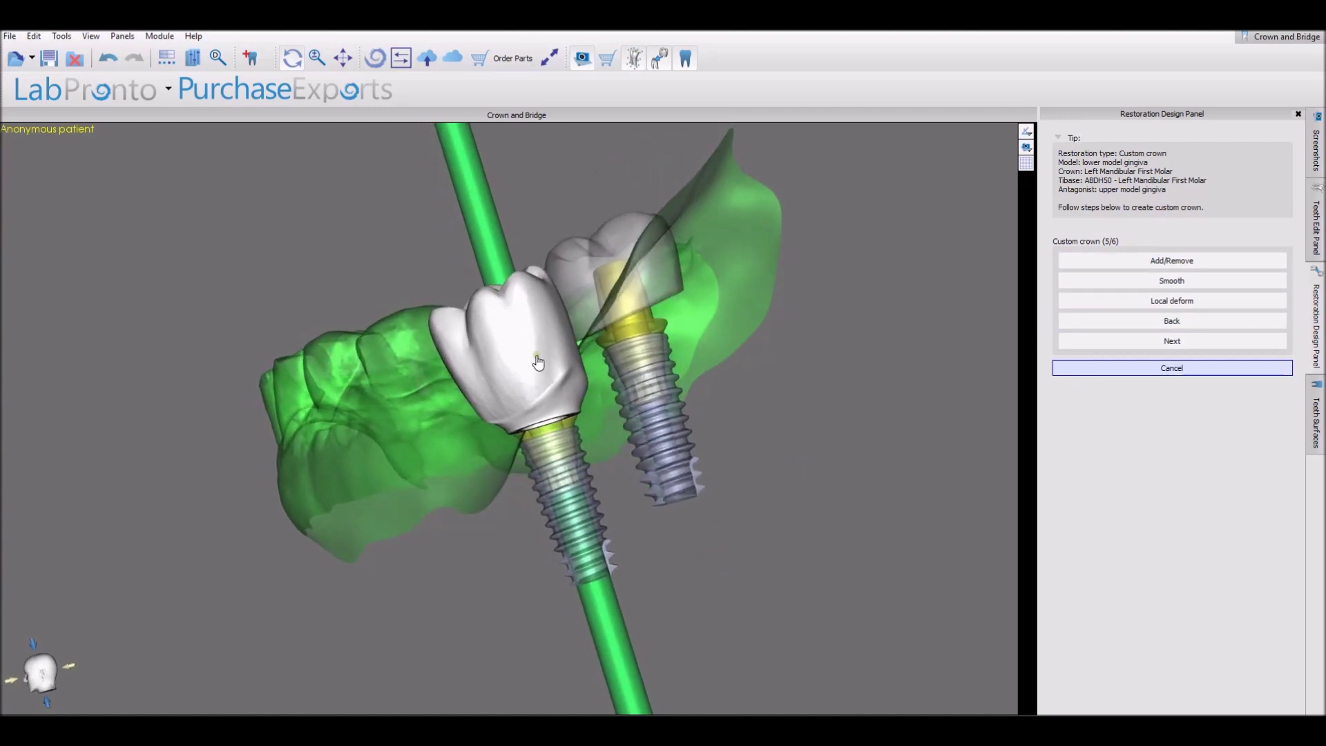
{"action": "left_click", "coordinate": [1119, 345]}
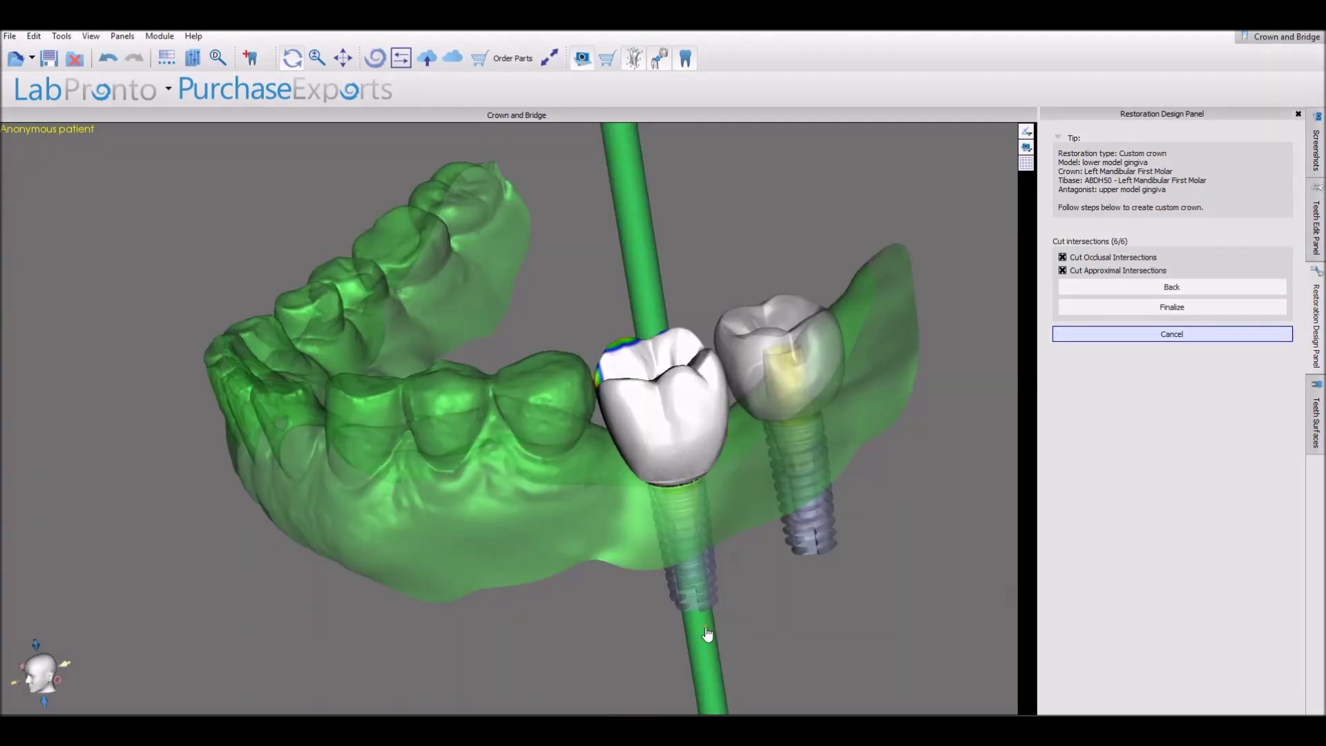
{"action": "right_click_drag", "start_coordinate": [545, 611], "coordinate": [609, 605]}
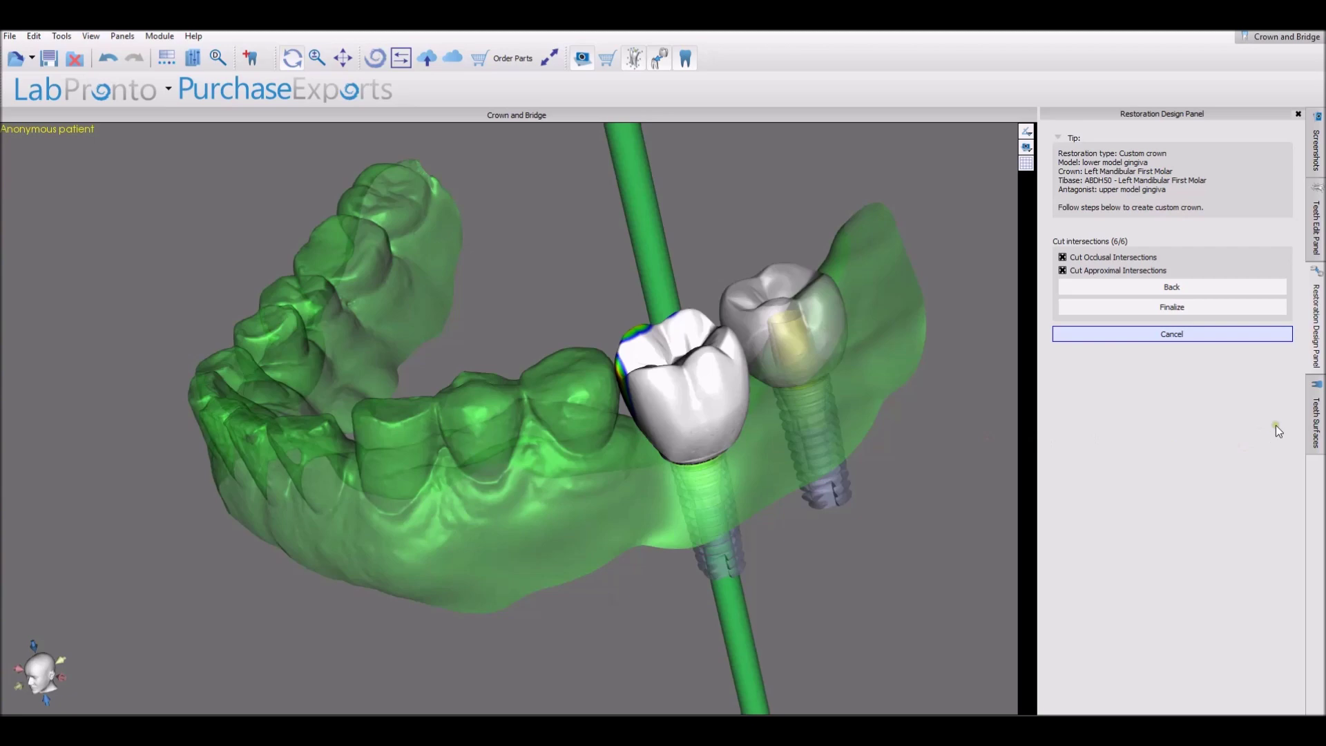
{"action": "left_click", "coordinate": [1316, 418]}
Show the upper model gingiva, check the bite, and finalize the first-molar crown
{"action": "left_click", "coordinate": [1222, 209]}
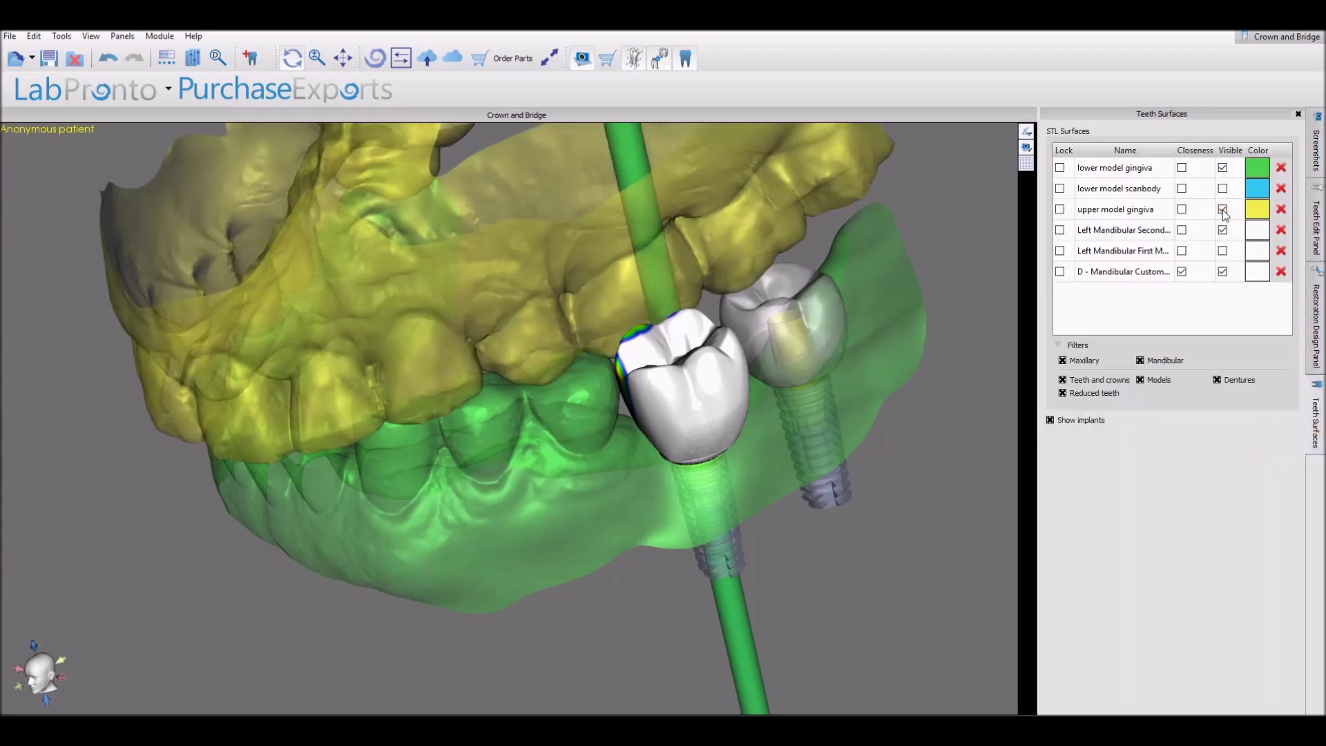
{"action": "right_click_drag", "start_coordinate": [872, 565], "coordinate": [794, 484]}
{"action": "right_click_drag", "start_coordinate": [660, 400], "coordinate": [427, 139]}
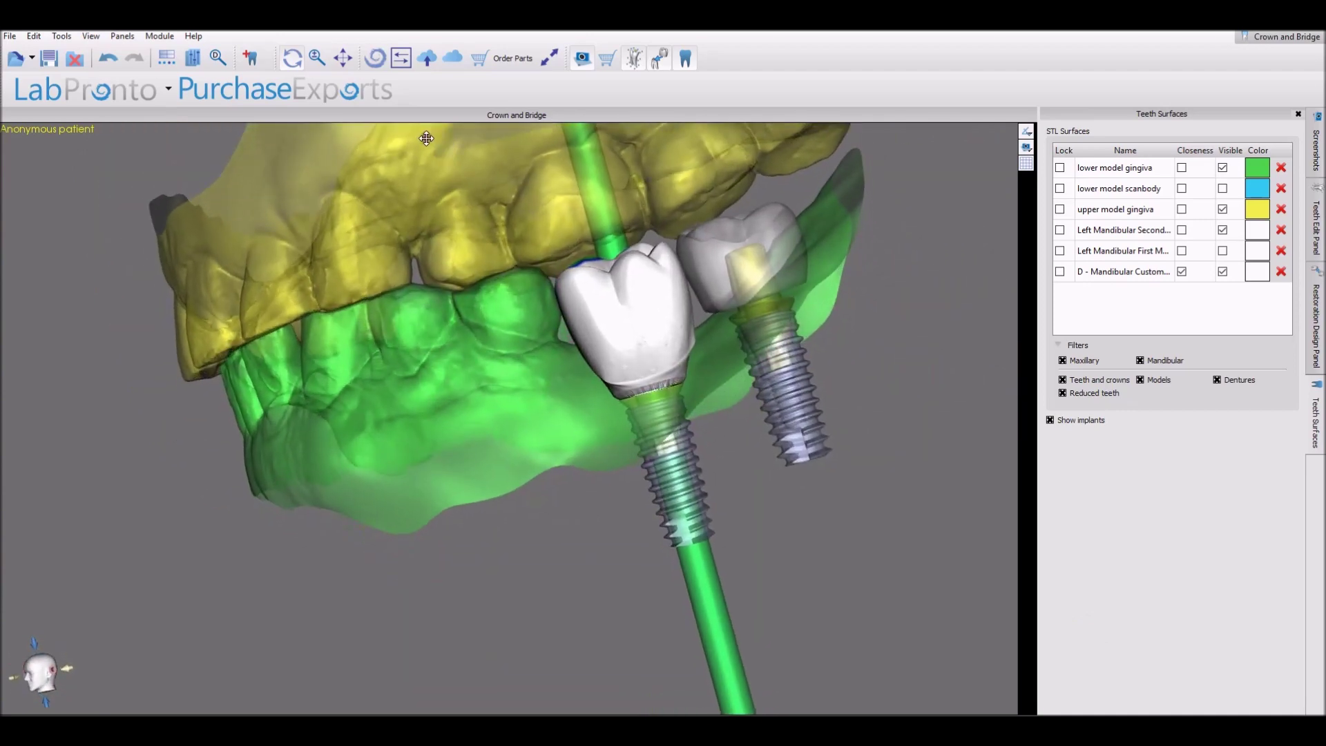
{"action": "left_click", "coordinate": [1316, 324]}
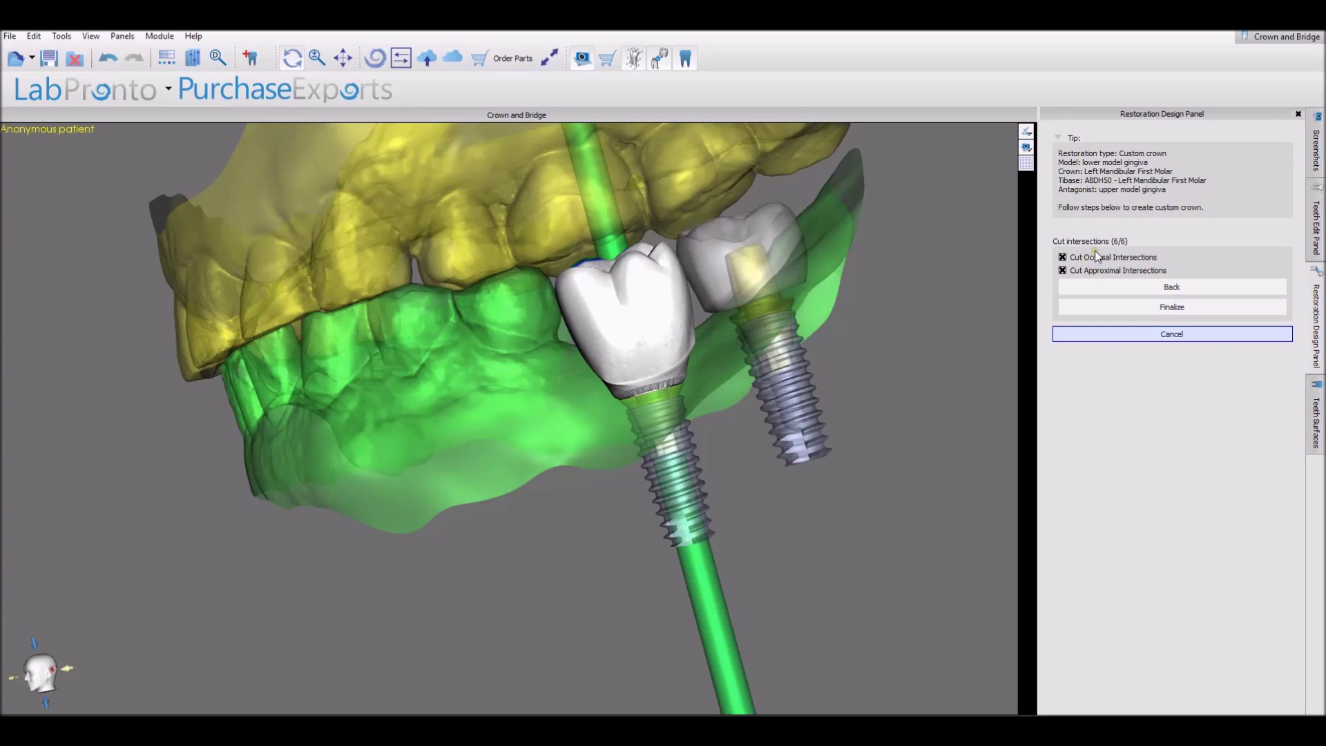
{"action": "left_click", "coordinate": [1108, 308]}
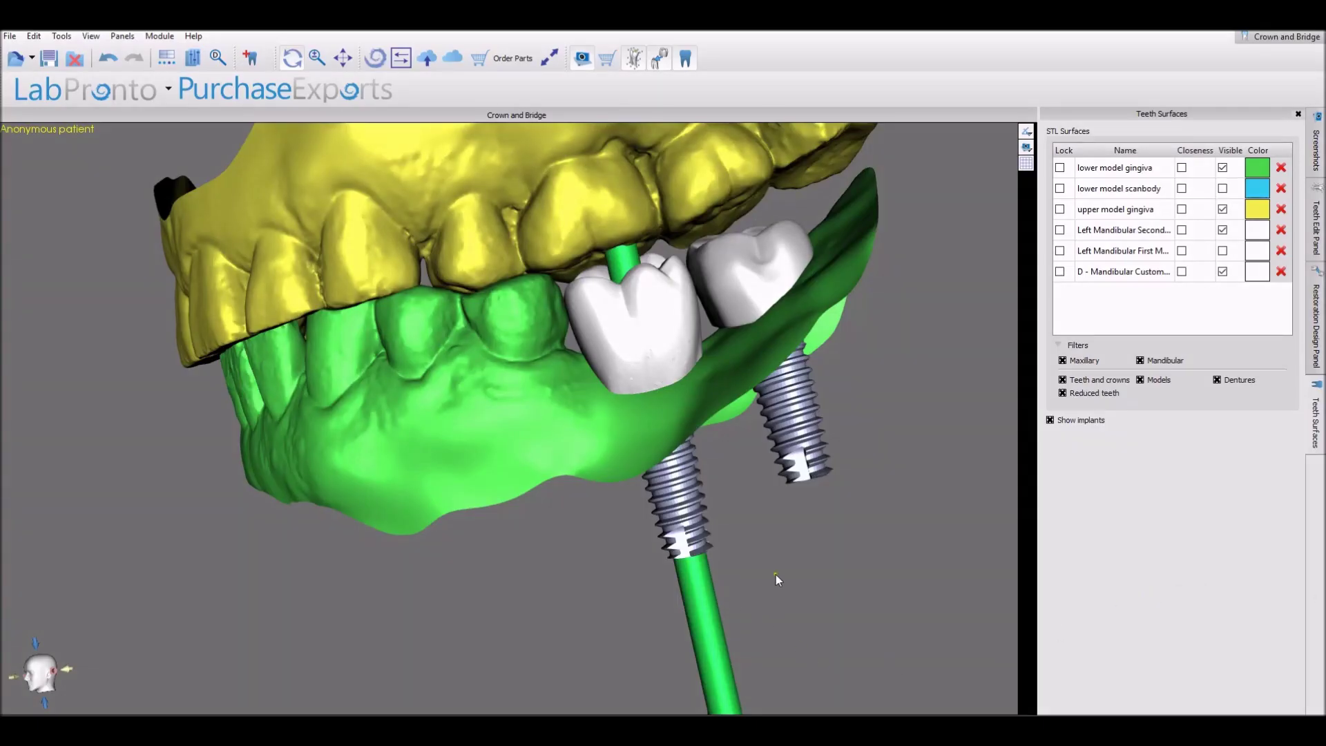
Hide both gingiva models and the green insertion rod, then view the crowns' hollow undersides
{"action": "left_click", "coordinate": [1222, 209]}
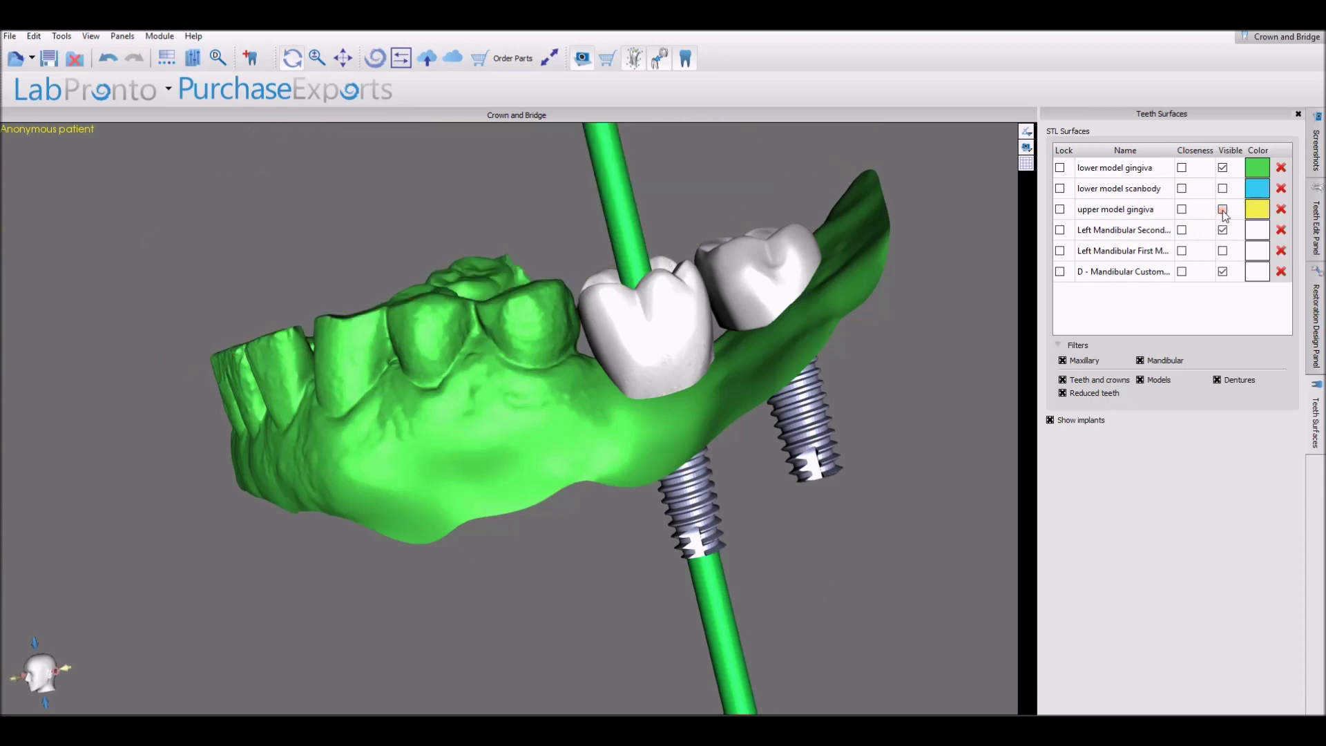
{"action": "left_click", "coordinate": [1223, 168]}
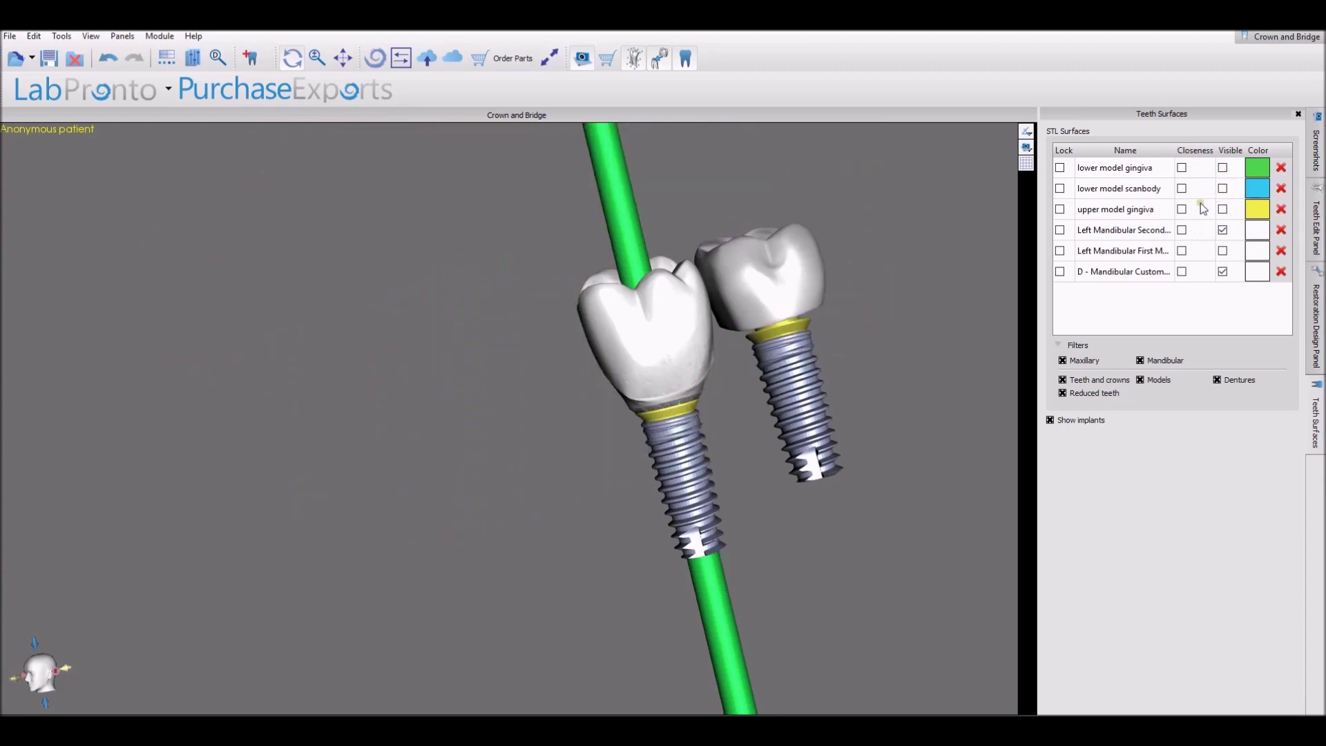
{"action": "right_click", "coordinate": [556, 554]}
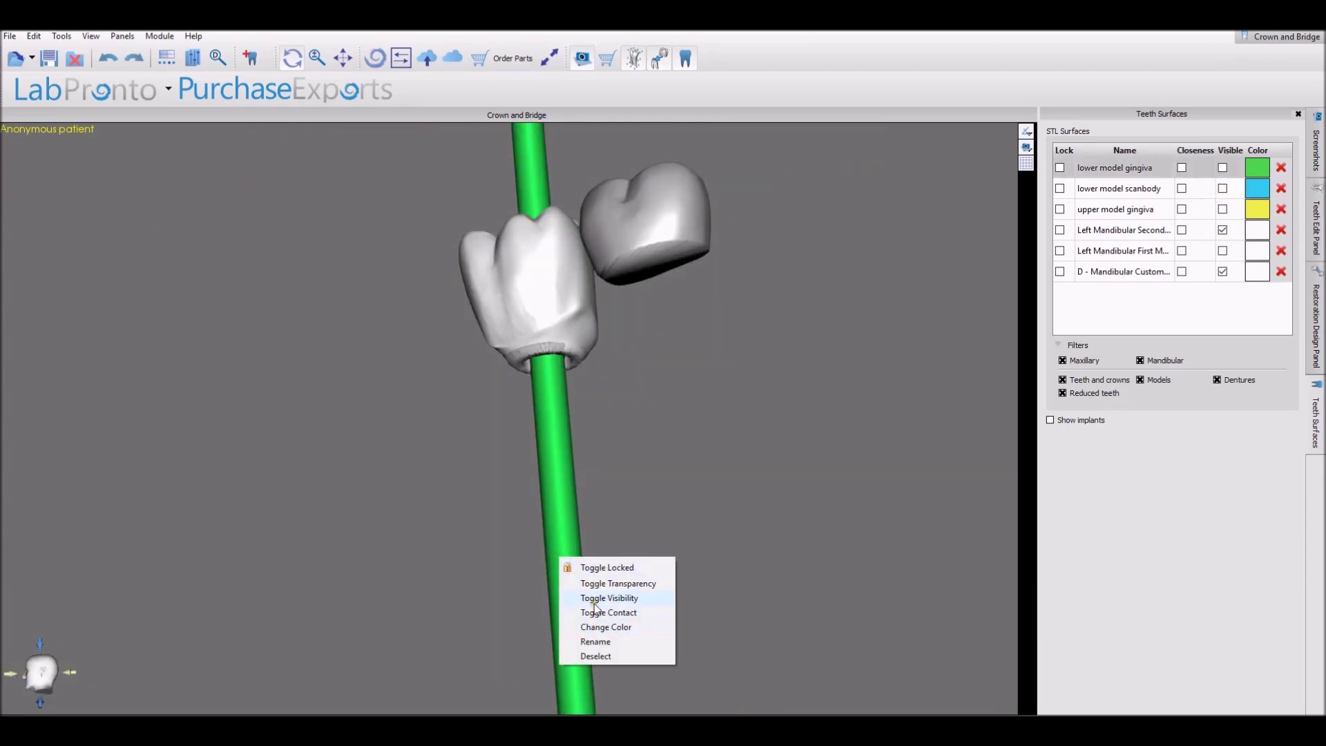
{"action": "left_click", "coordinate": [594, 600]}
{"action": "right_click_drag", "start_coordinate": [596, 603], "coordinate": [751, 544]}
{"action": "right_click_drag", "start_coordinate": [544, 305], "coordinate": [707, 567]}
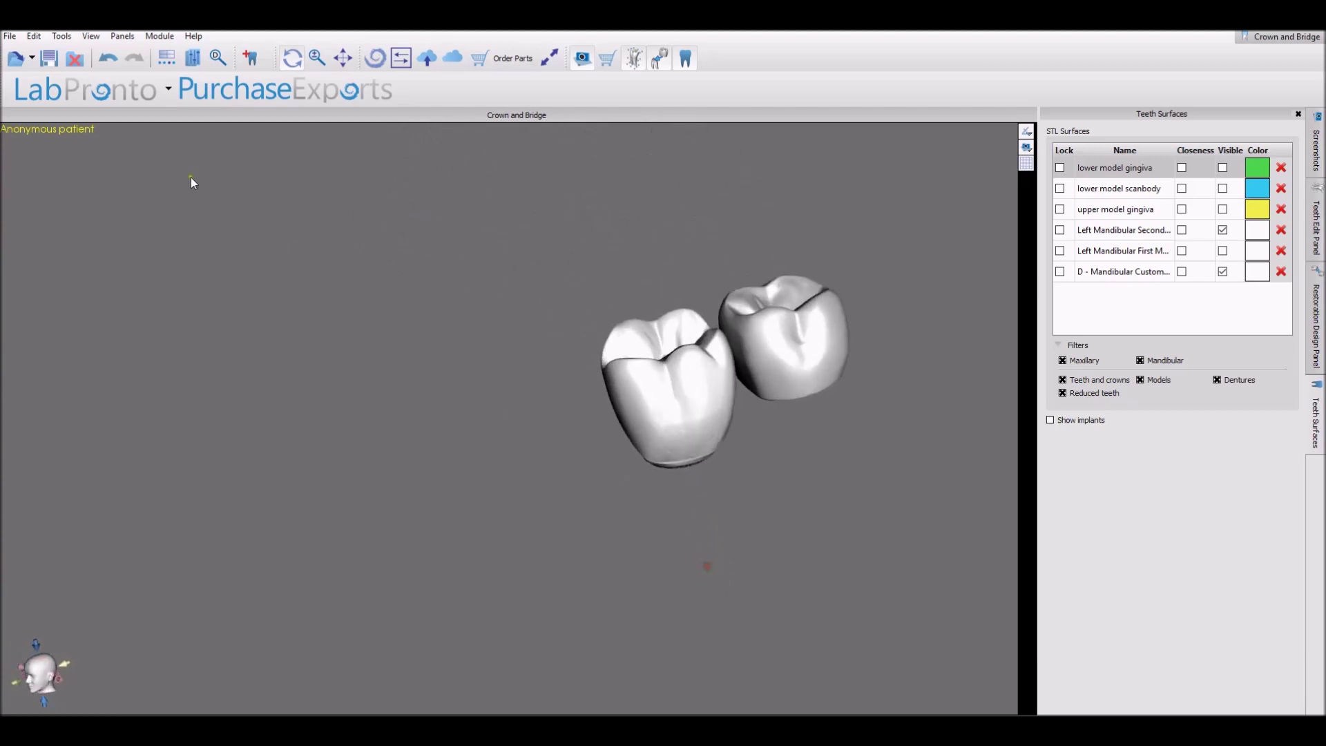
Redisplay the lower model gingiva and both implants beneath the two finished crowns
{"action": "left_click", "coordinate": [10, 37]}
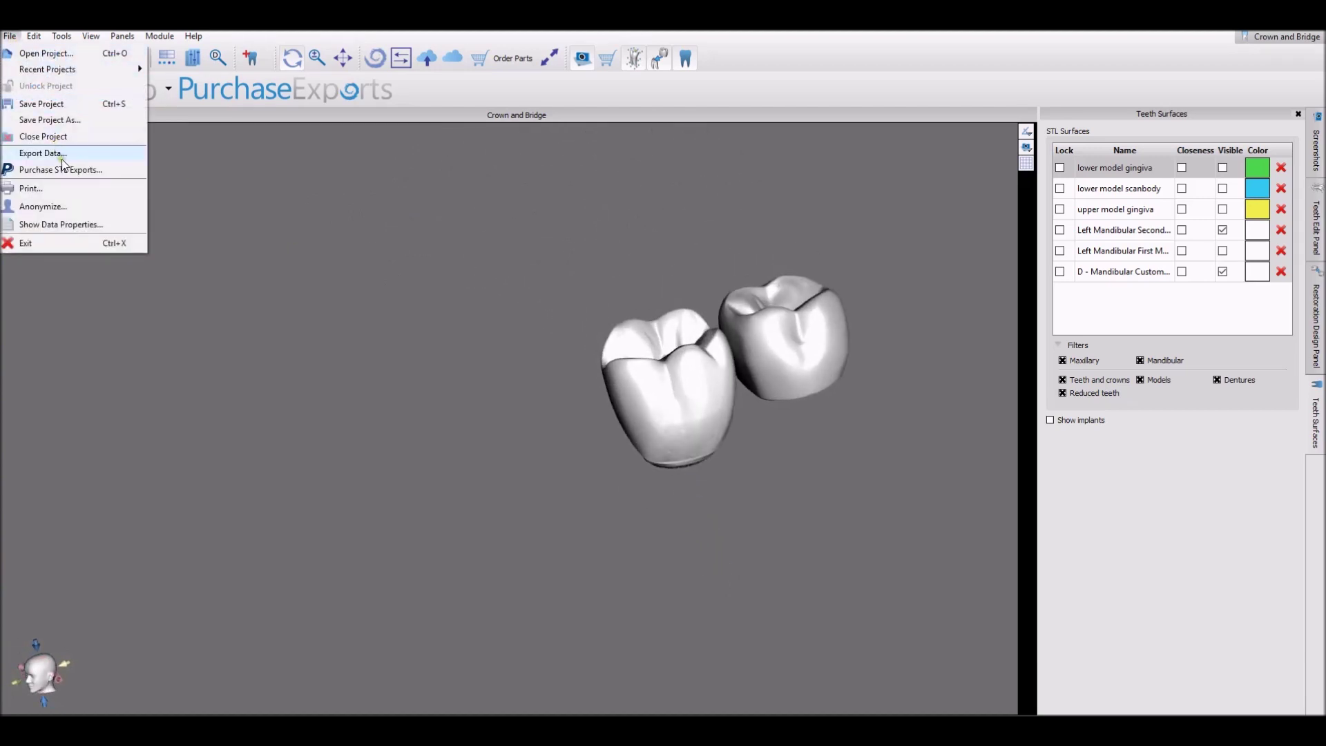
{"action": "key", "text": "Escape"}
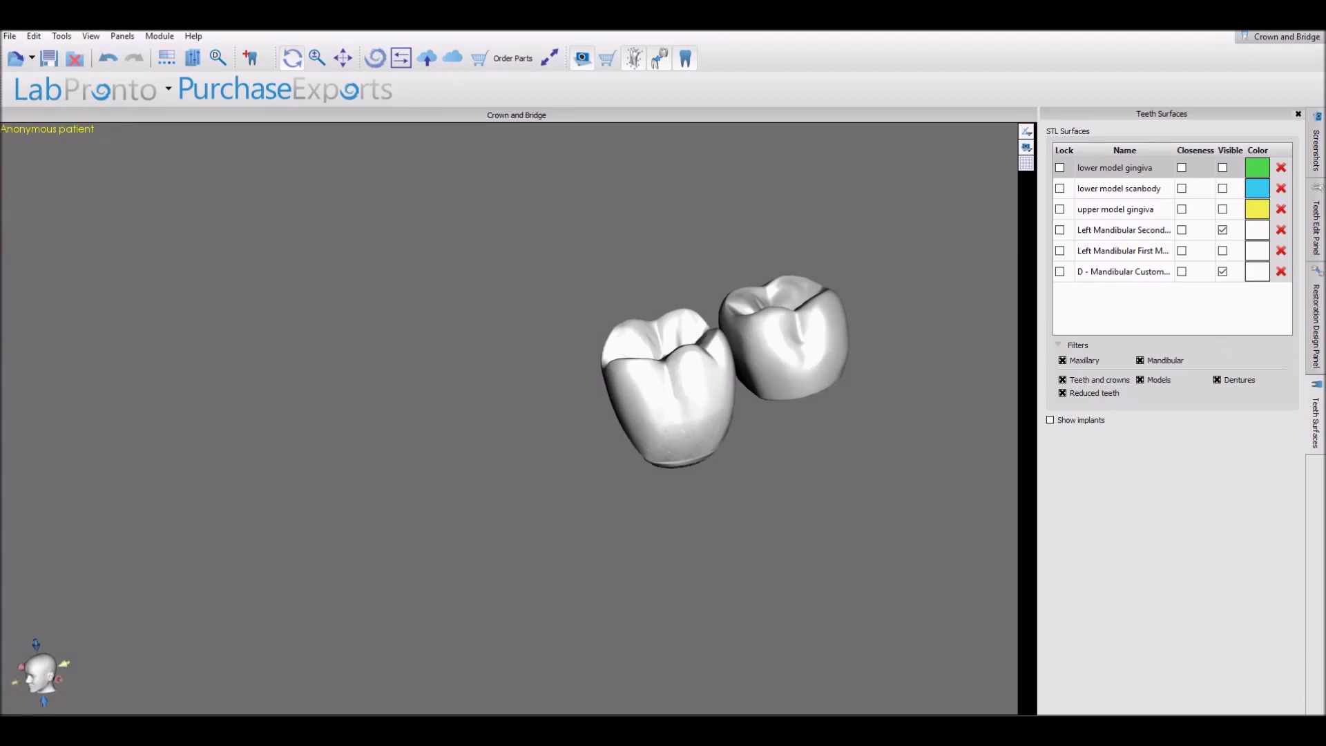
{"action": "left_click", "coordinate": [1223, 188]}
{"action": "left_click", "coordinate": [1222, 189]}
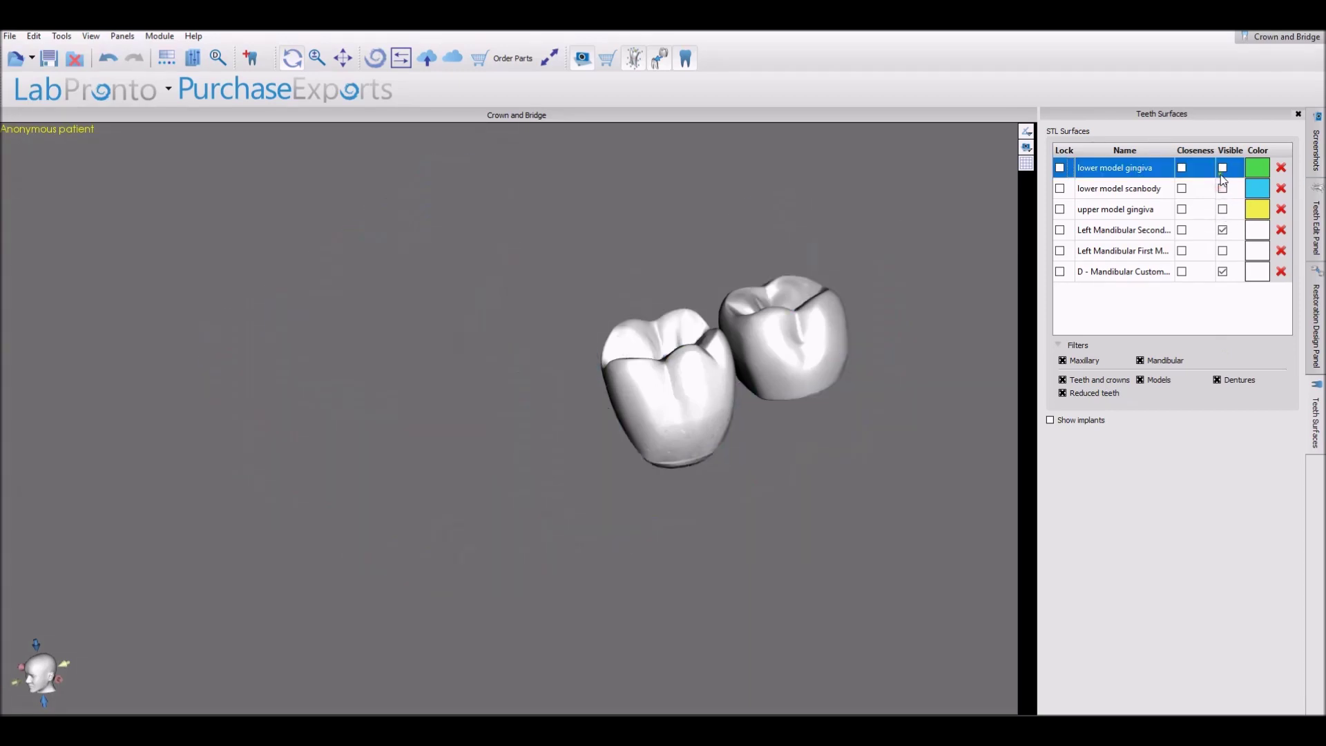
{"action": "left_click", "coordinate": [1222, 168]}
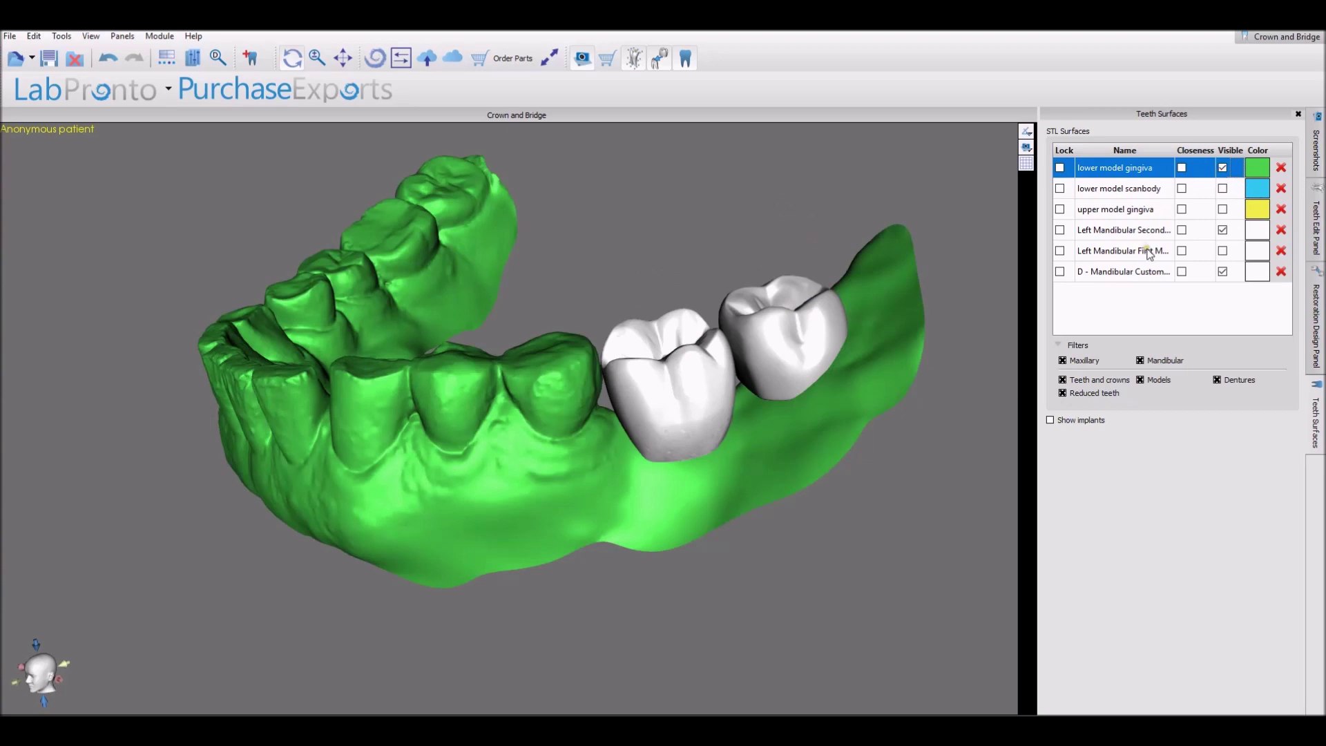
{"action": "left_click", "coordinate": [1091, 419]}
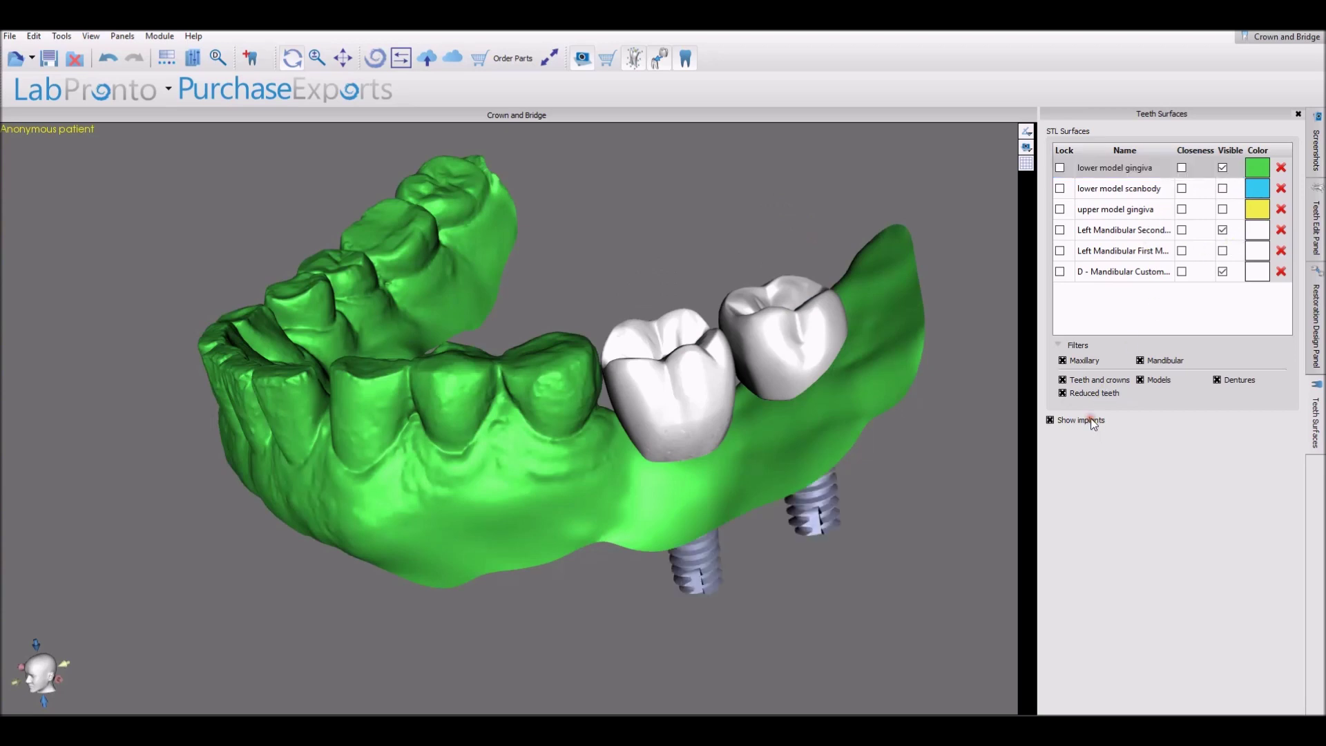
{"action": "right_click_drag", "start_coordinate": [960, 479], "coordinate": [823, 473]}
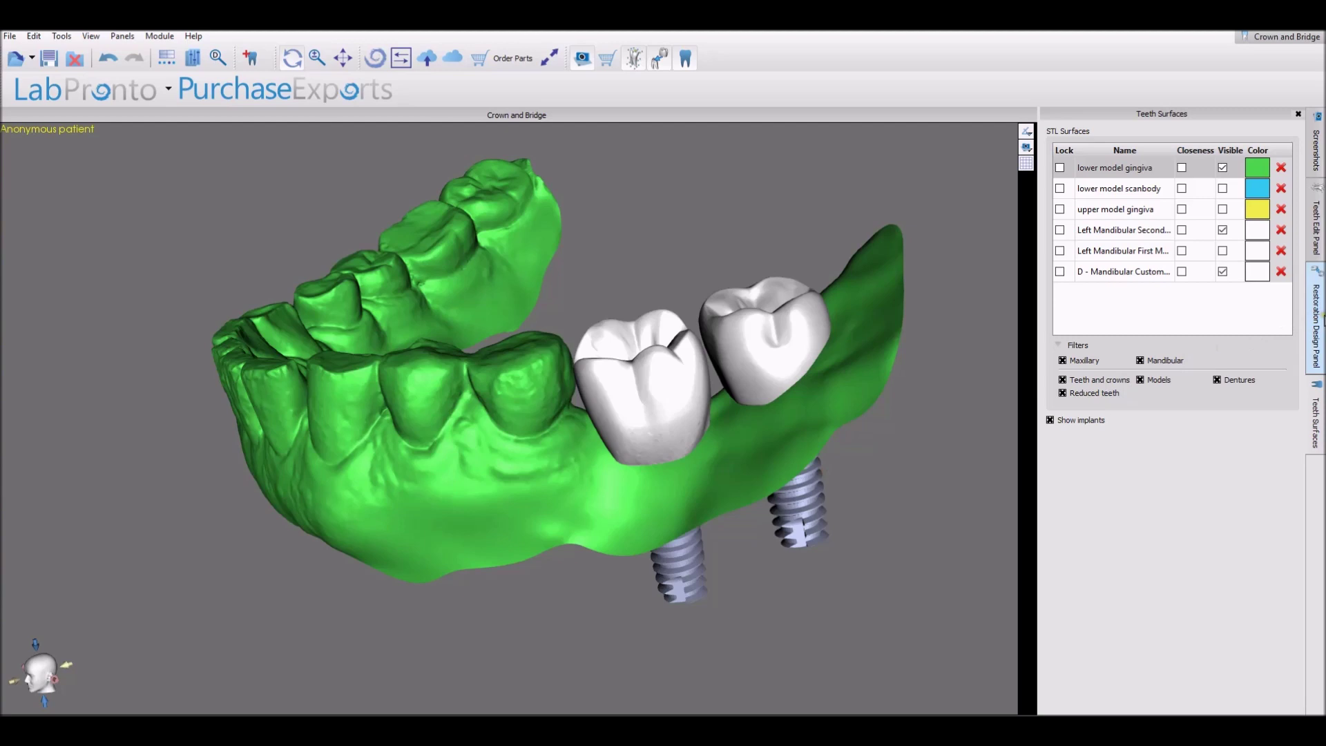
Set up a Mandible crown for Left Mandibular Second Molar on the ABDH50 tibase as a new restoration
{"action": "left_click", "coordinate": [1320, 326]}
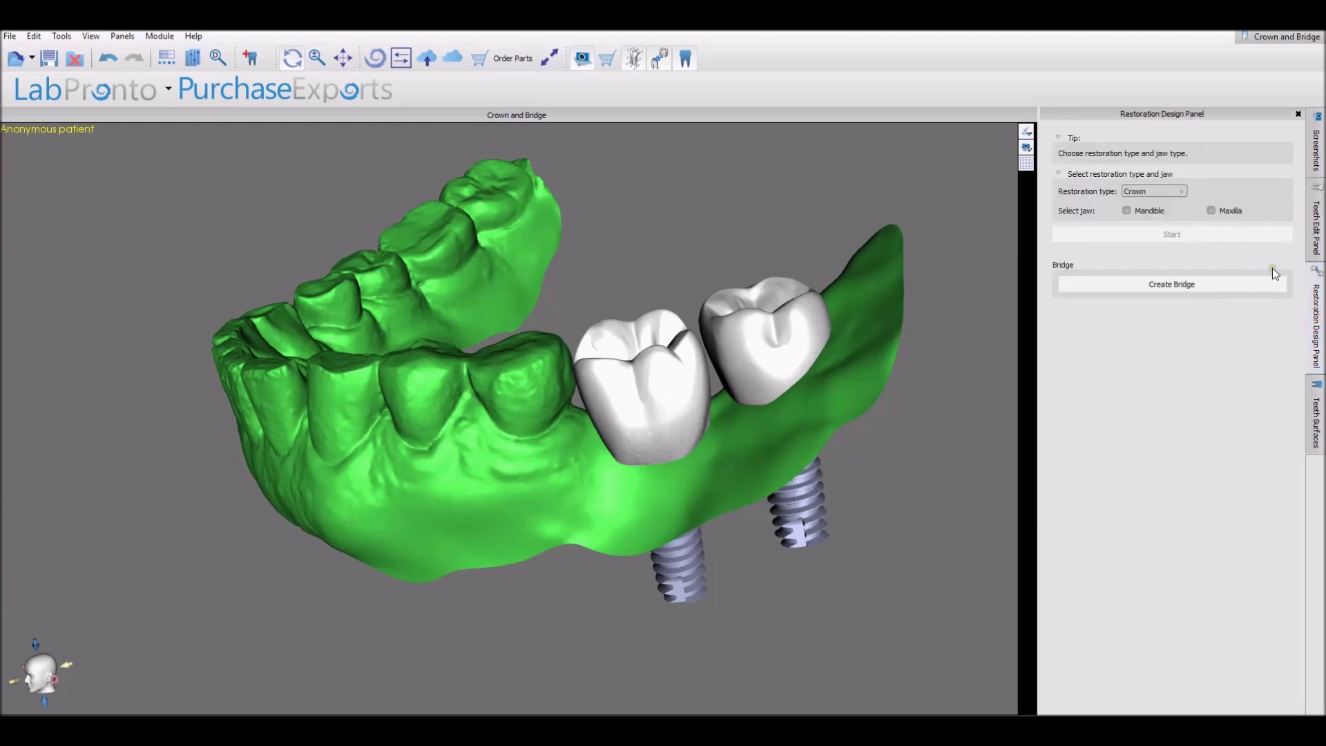
{"action": "left_click", "coordinate": [1148, 208]}
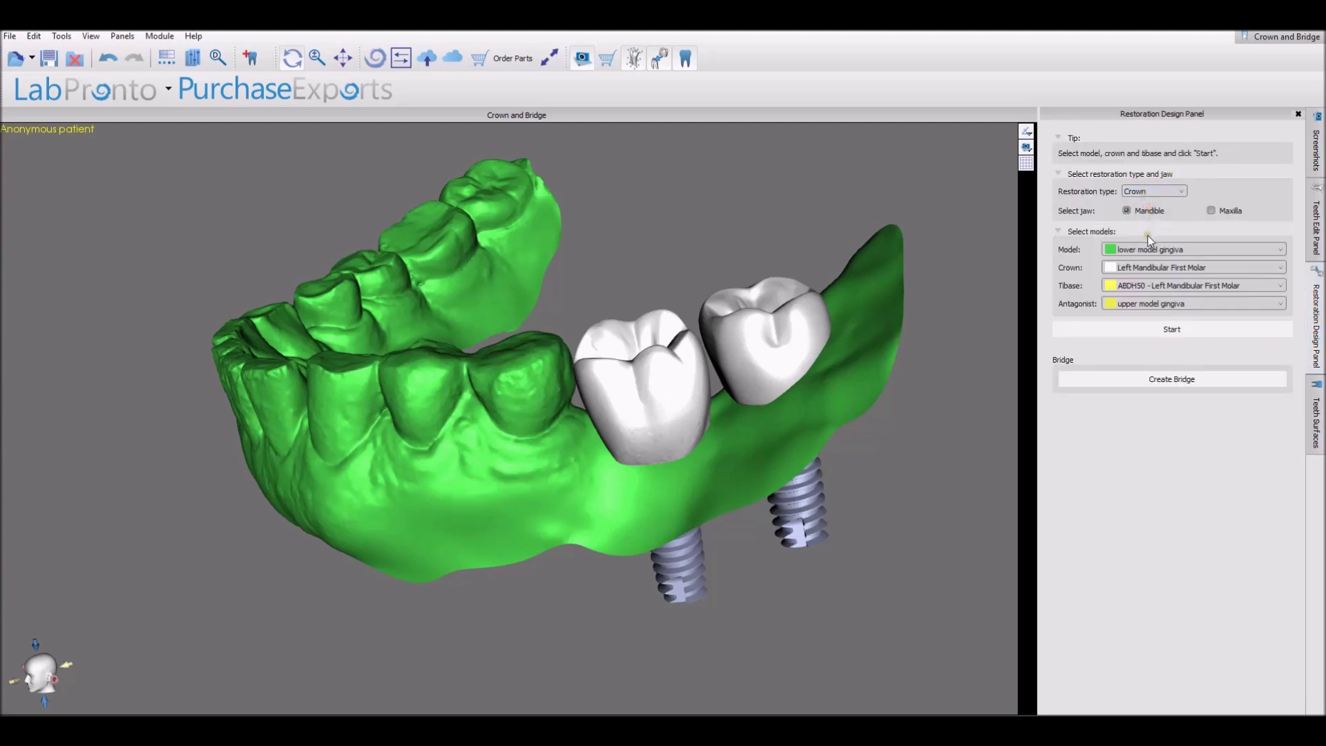
{"action": "left_click", "coordinate": [1134, 268]}
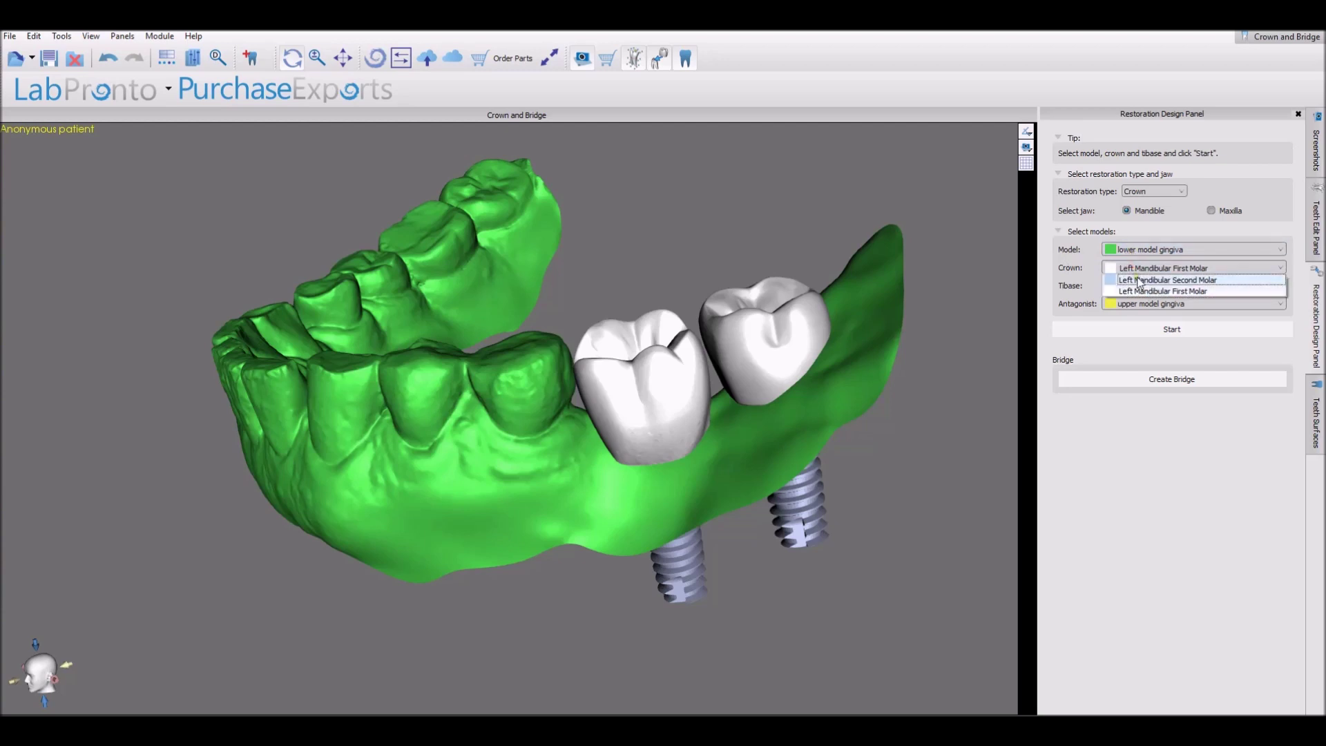
{"action": "left_click", "coordinate": [1140, 280]}
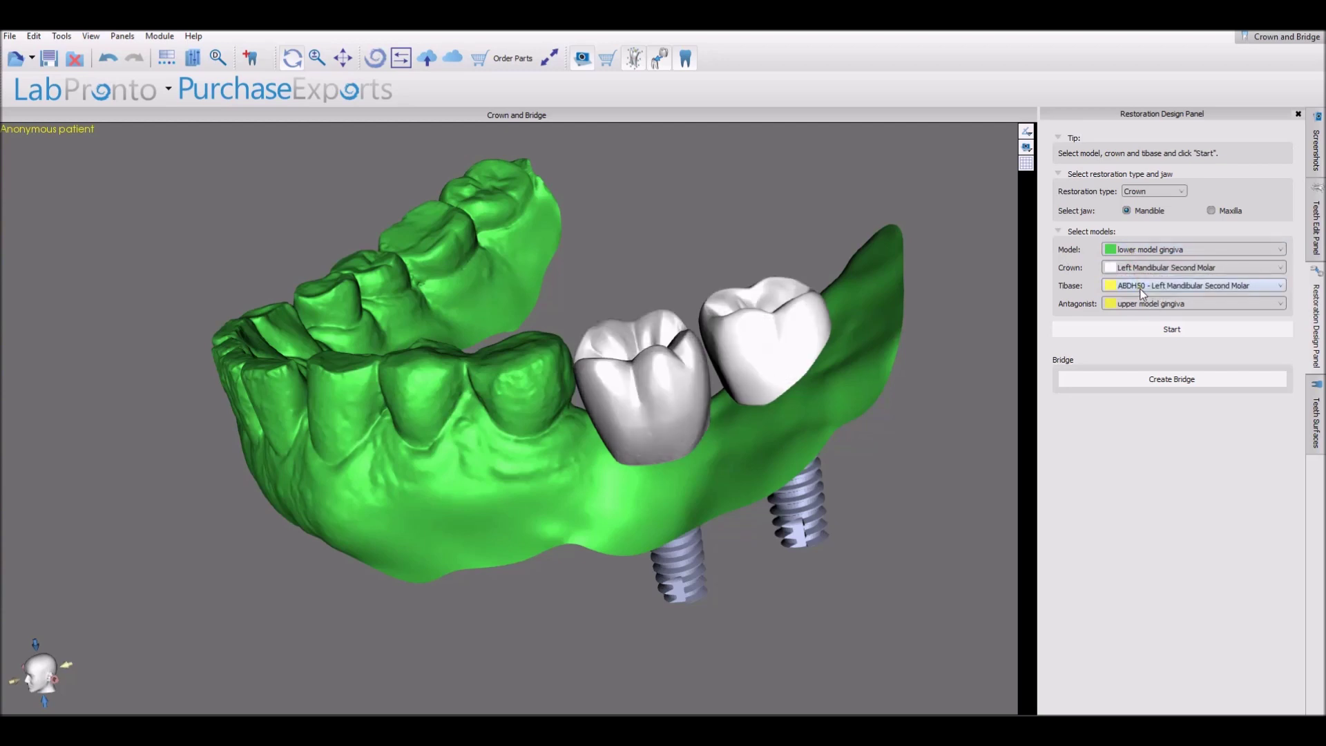
{"action": "left_click", "coordinate": [1142, 290]}
{"action": "left_click", "coordinate": [1141, 299]}
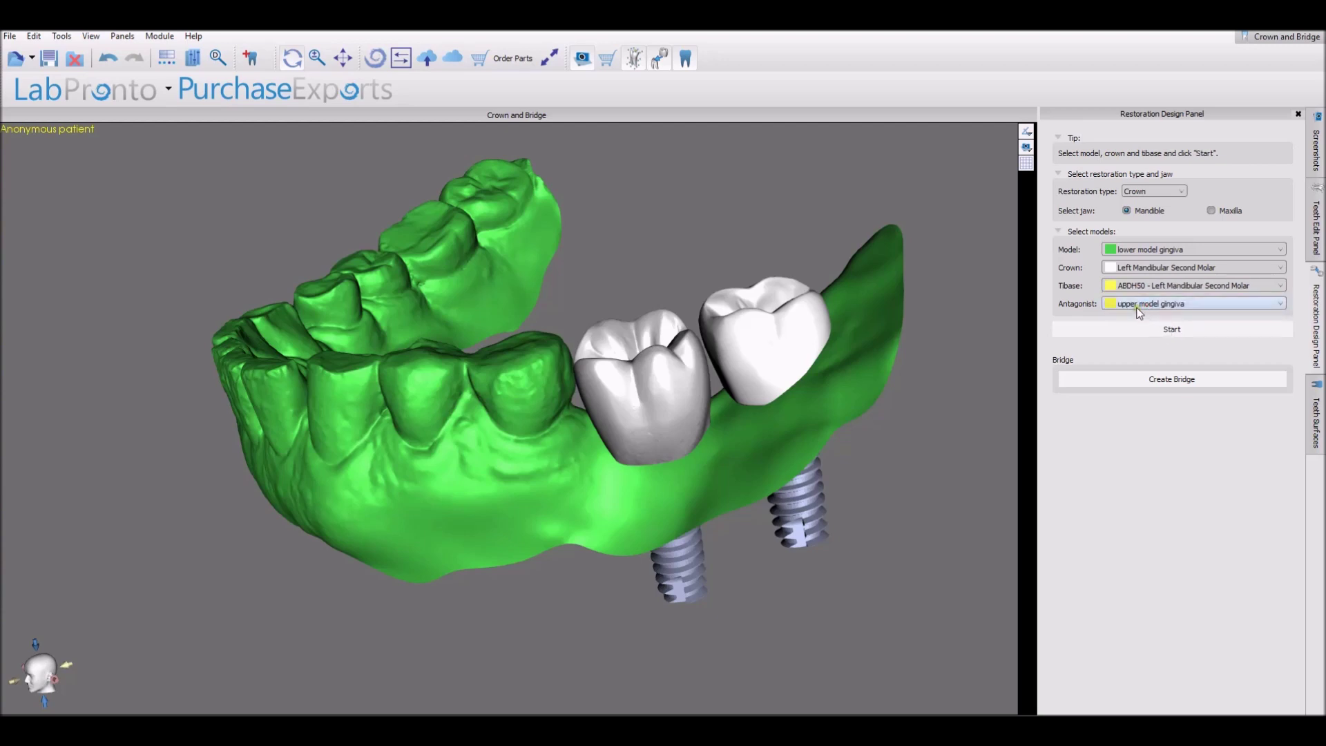
{"action": "left_click", "coordinate": [1130, 333]}
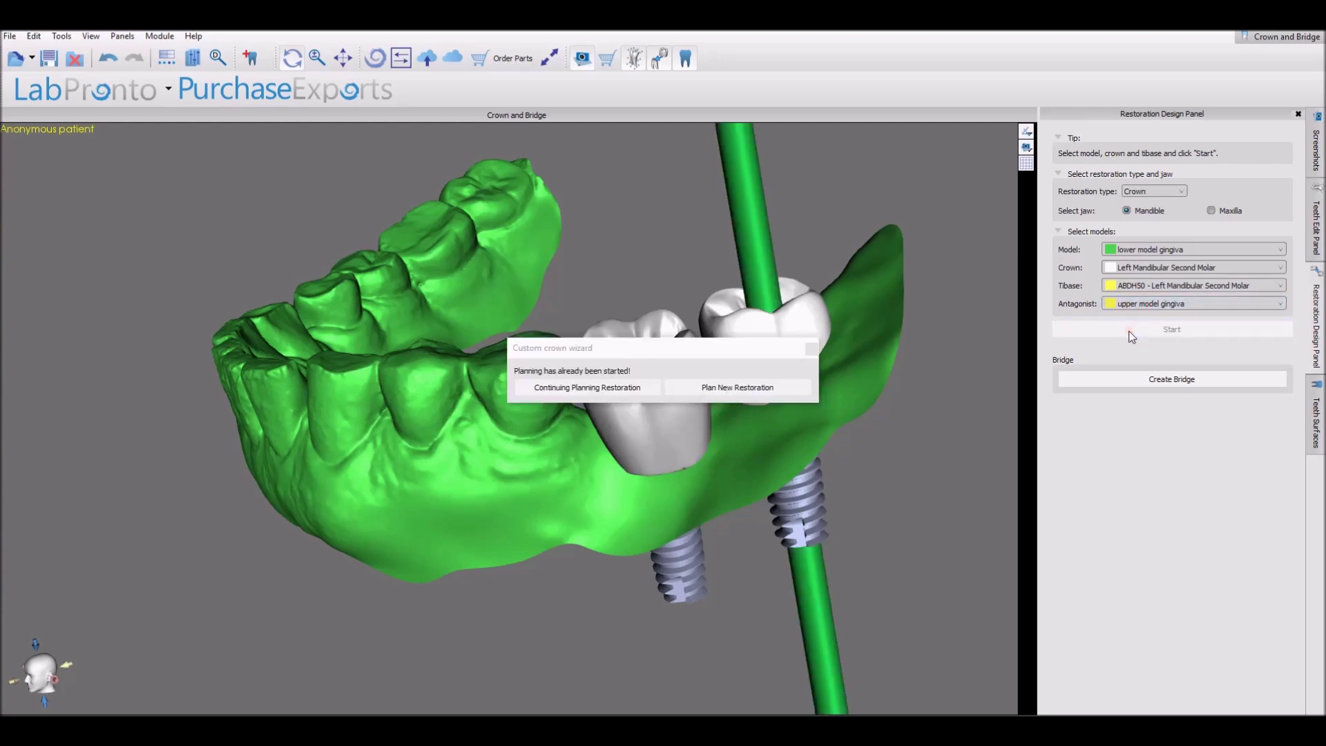
{"action": "left_click", "coordinate": [723, 387]}
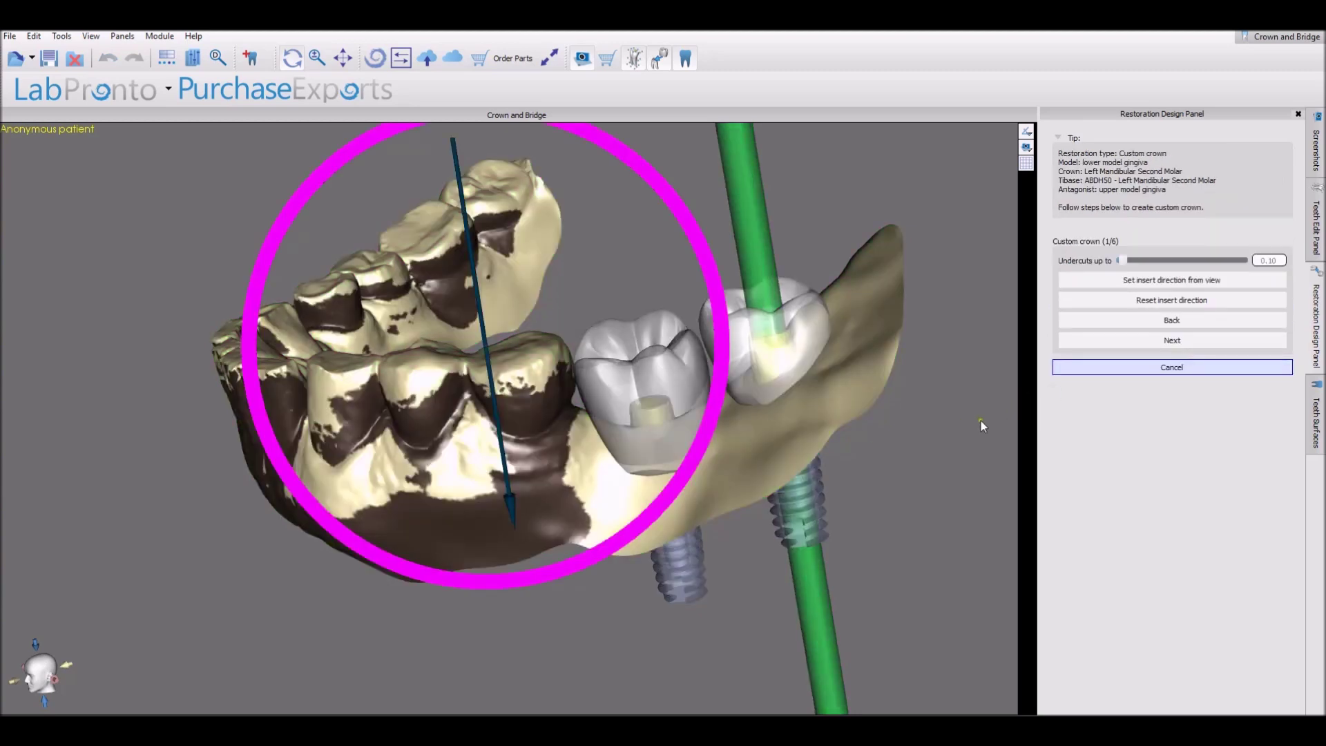
Accept the insertion direction and advance past the approximal area step
{"action": "left_click", "coordinate": [1185, 340]}
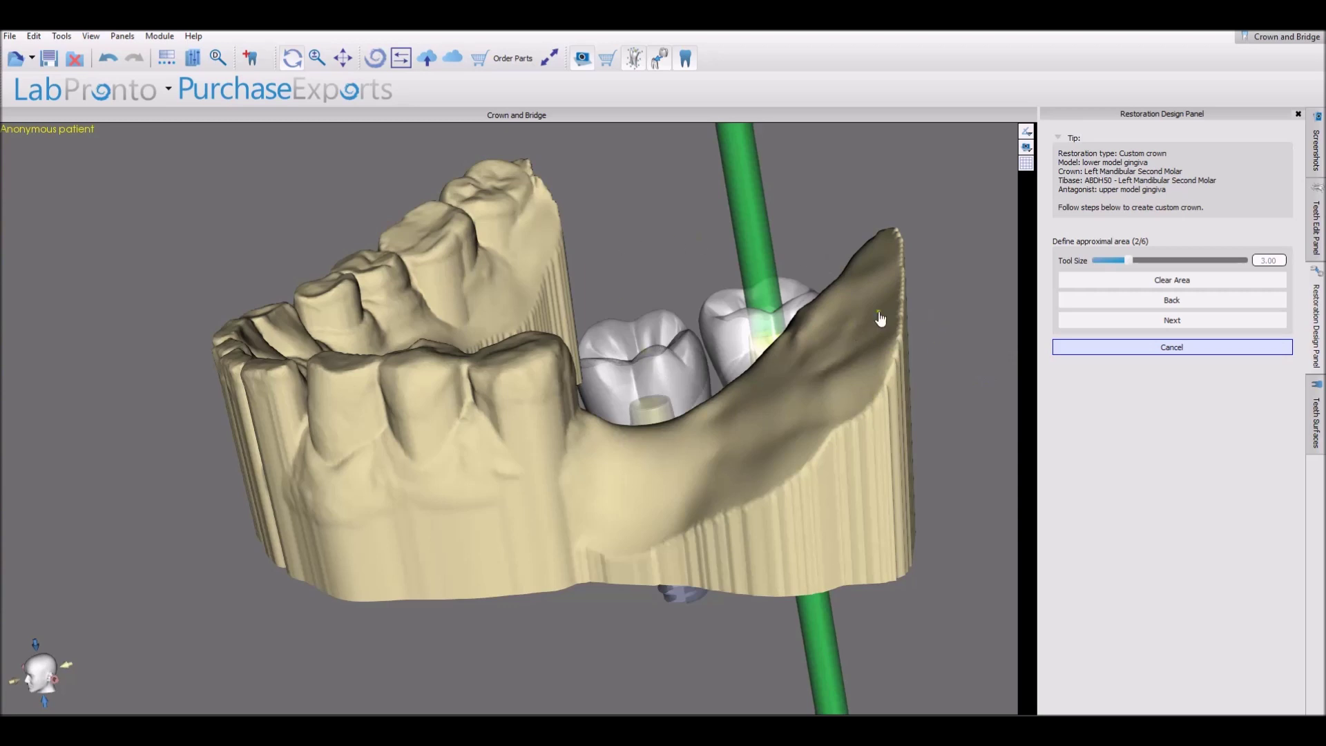
{"action": "mouse_move", "coordinate": [891, 394]}
{"action": "right_mouse_down"}
{"action": "mouse_move", "coordinate": [955, 386]}
{"action": "mouse_move", "coordinate": [894, 400]}
{"action": "right_mouse_up"}
{"action": "left_click", "coordinate": [1137, 320]}
Reshape the lower-left intersection curve and generate the second-molar crown merged onto its tibase
{"action": "right_click_drag", "start_coordinate": [905, 532], "coordinate": [800, 640]}
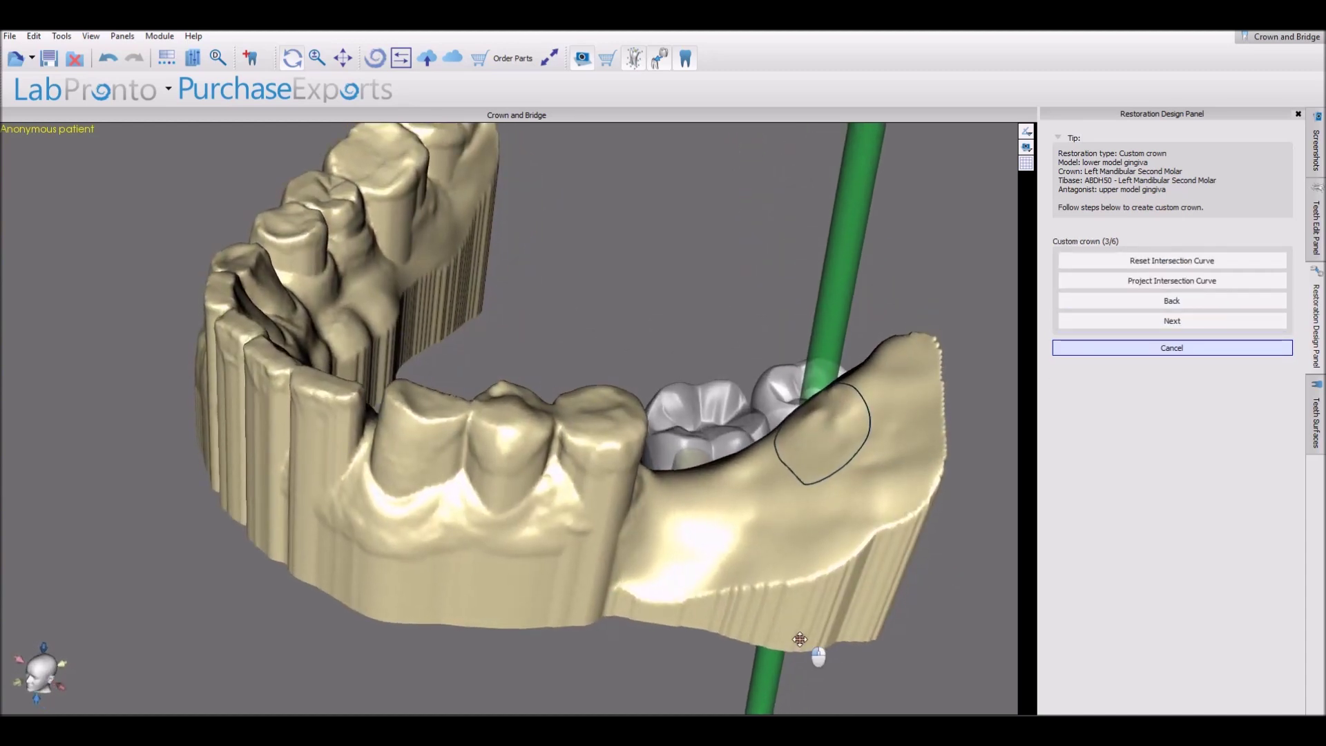
{"action": "left_click_drag", "start_coordinate": [793, 461], "coordinate": [781, 464]}
{"action": "left_click", "coordinate": [1158, 323]}
{"action": "left_click", "coordinate": [1101, 329]}
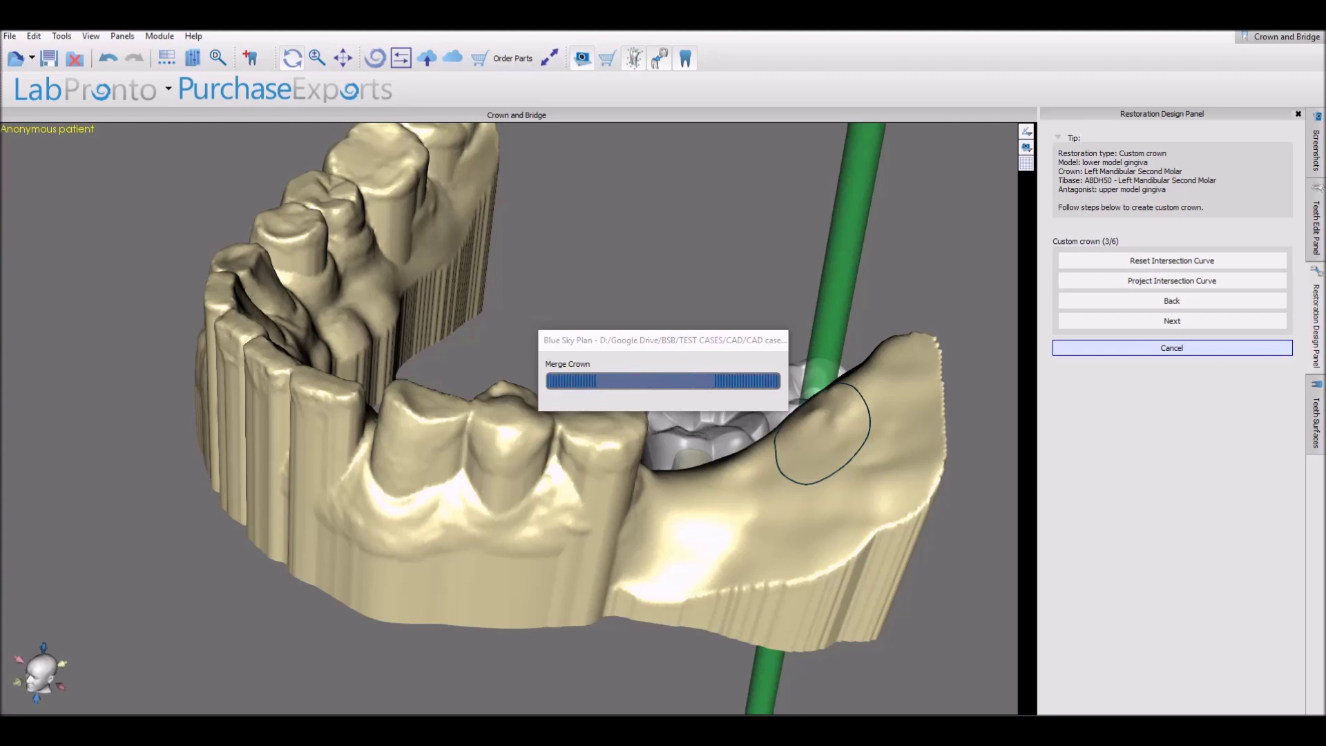
{"action": "right_click_drag", "start_coordinate": [614, 488], "coordinate": [644, 543]}
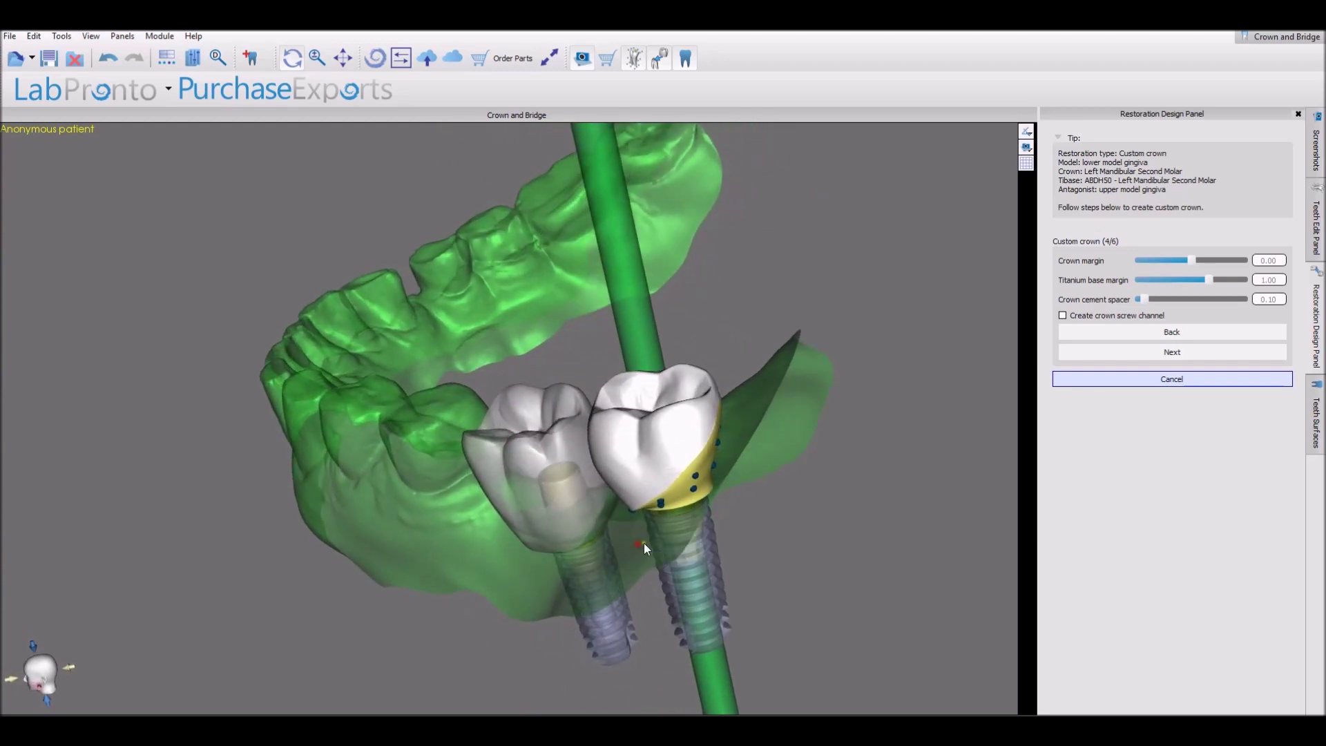
Accept the margins, skip shaping, and finalize the second-molar crown with both intersection cuts
{"action": "left_click", "coordinate": [1160, 357]}
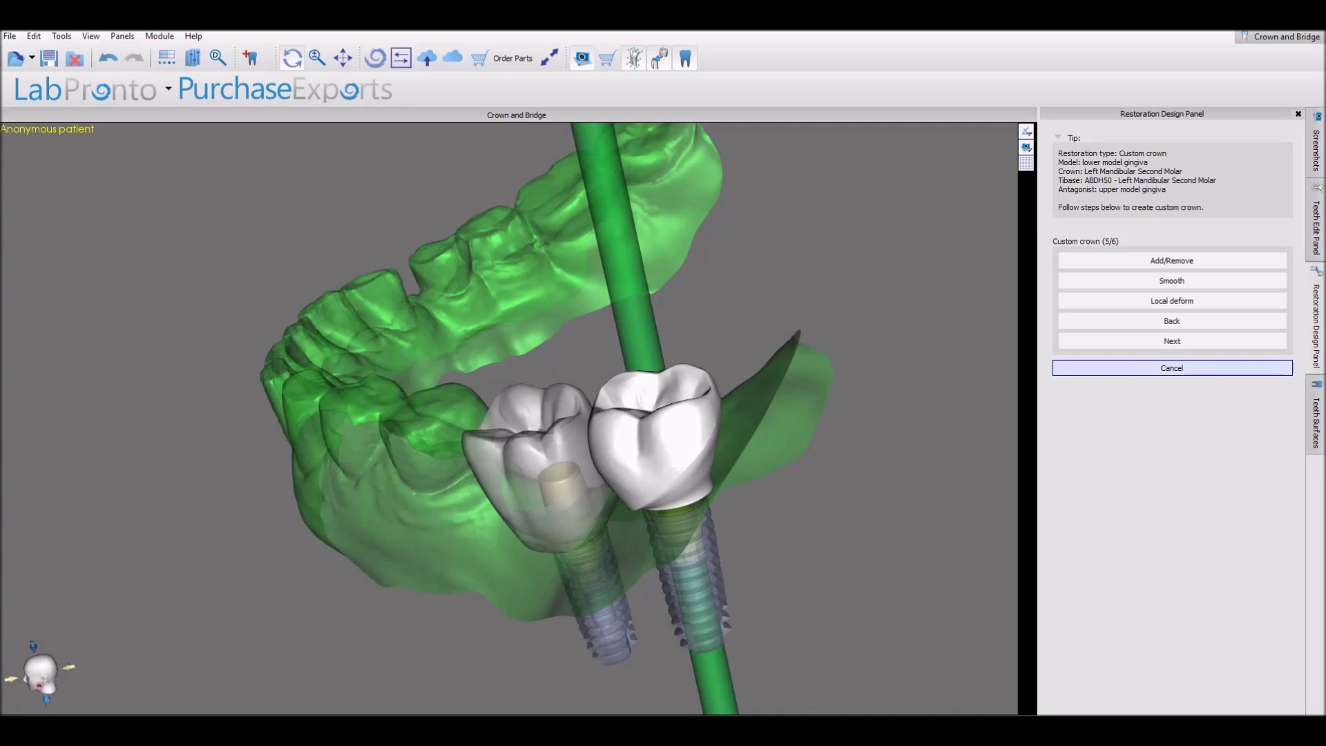
{"action": "middle_click_drag", "start_coordinate": [779, 547], "coordinate": [836, 556]}
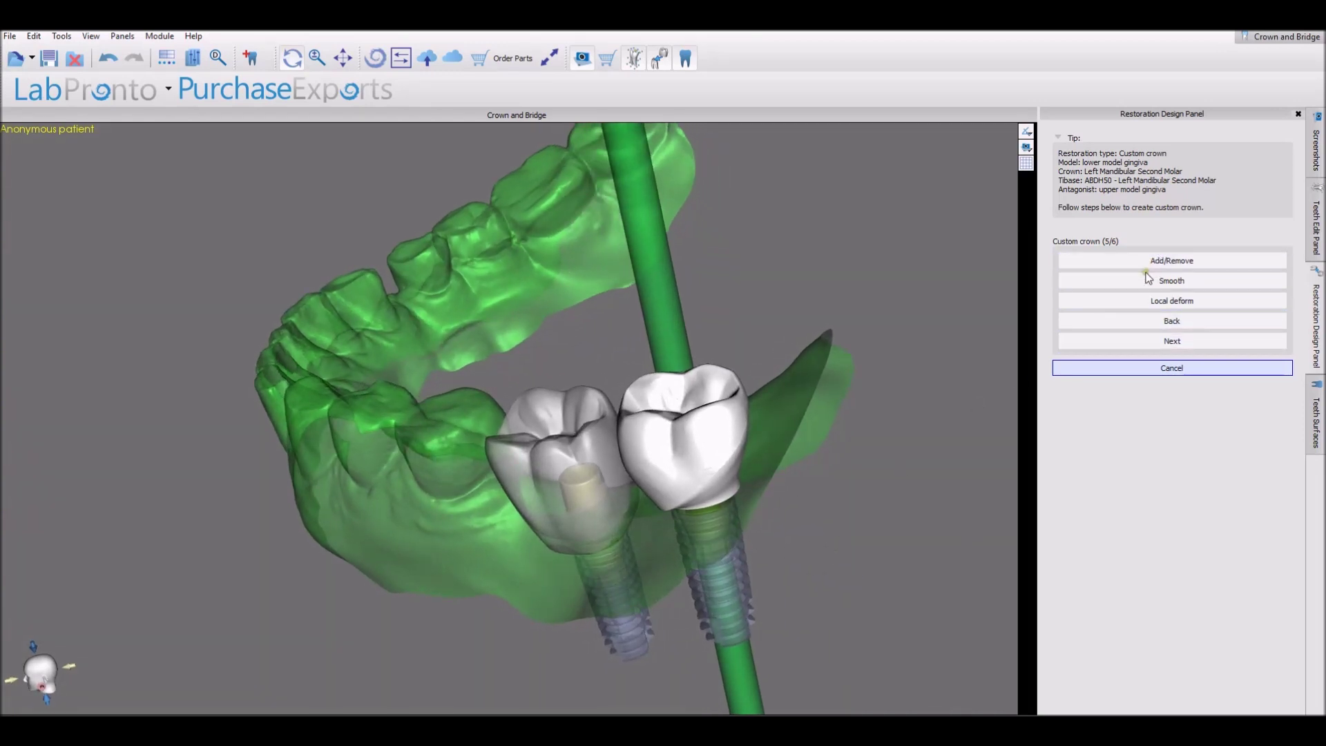
{"action": "left_click", "coordinate": [1151, 346]}
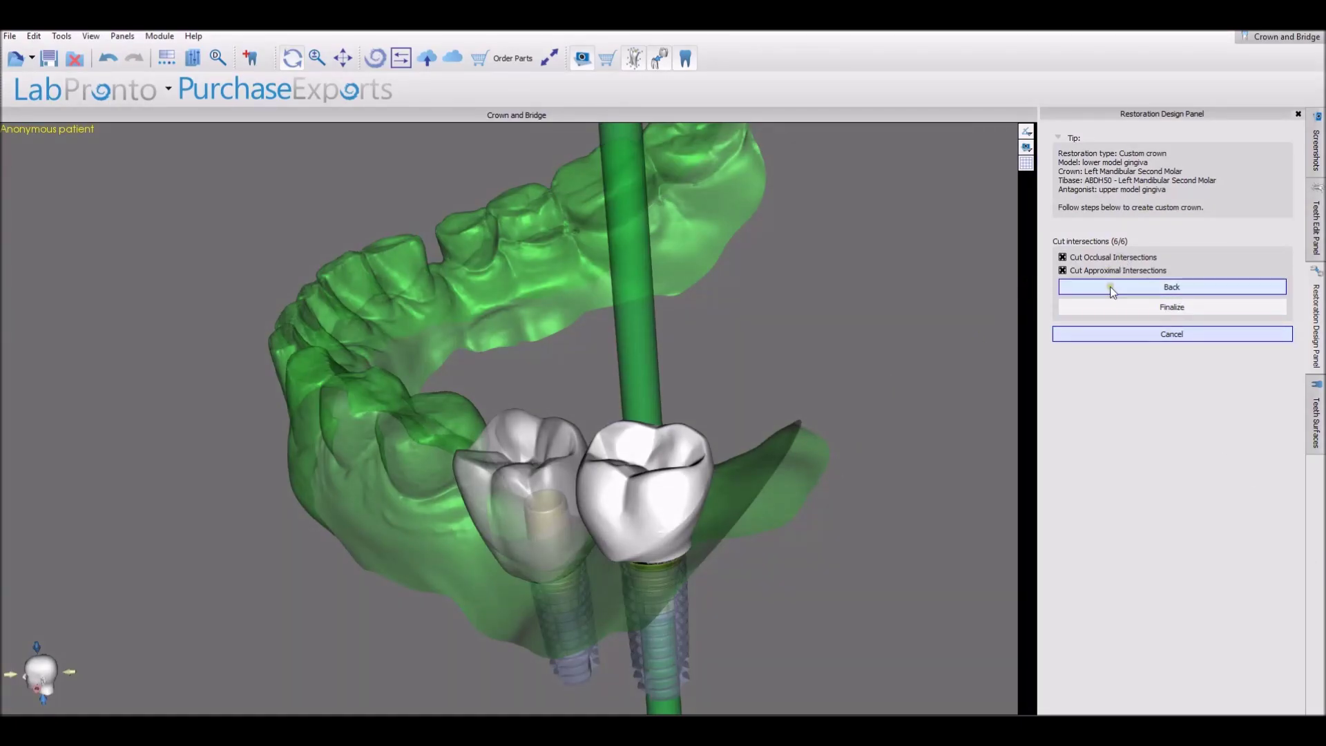
{"action": "left_click_drag", "start_coordinate": [826, 587], "coordinate": [765, 496]}
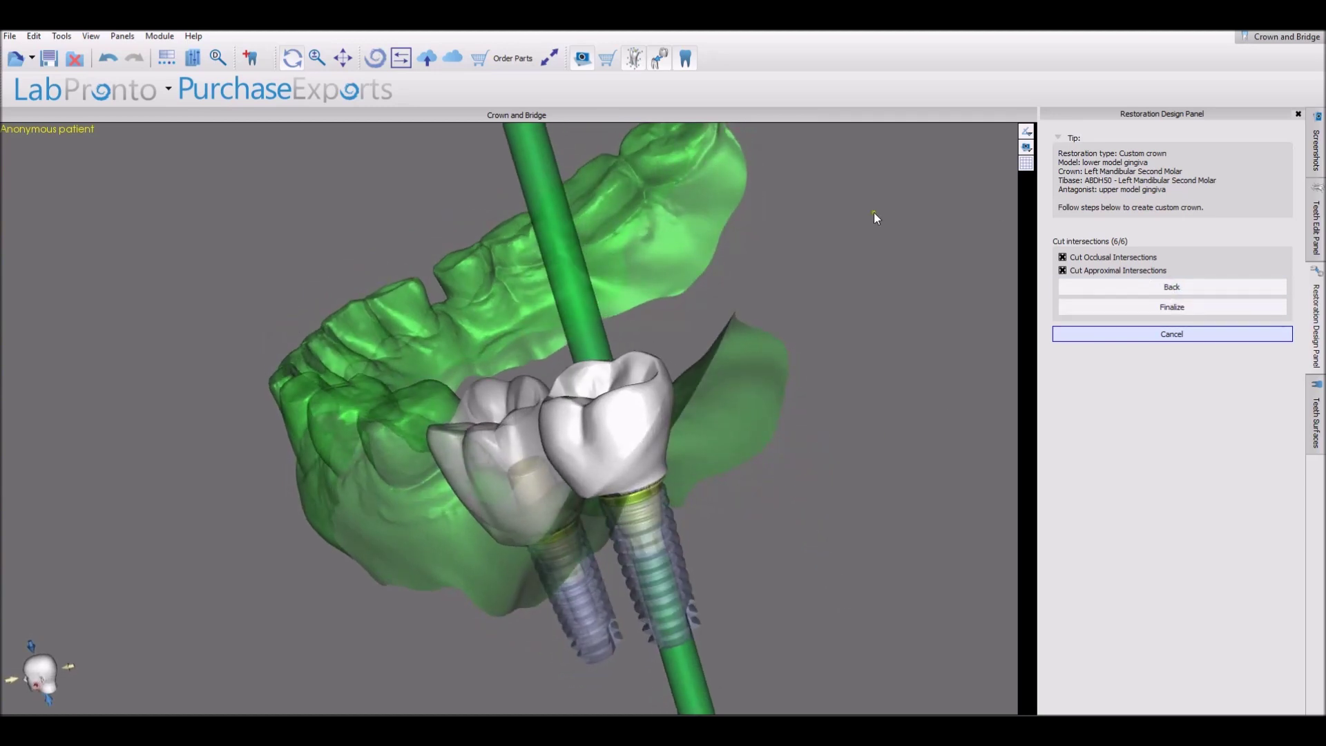
{"action": "left_click", "coordinate": [1192, 306]}
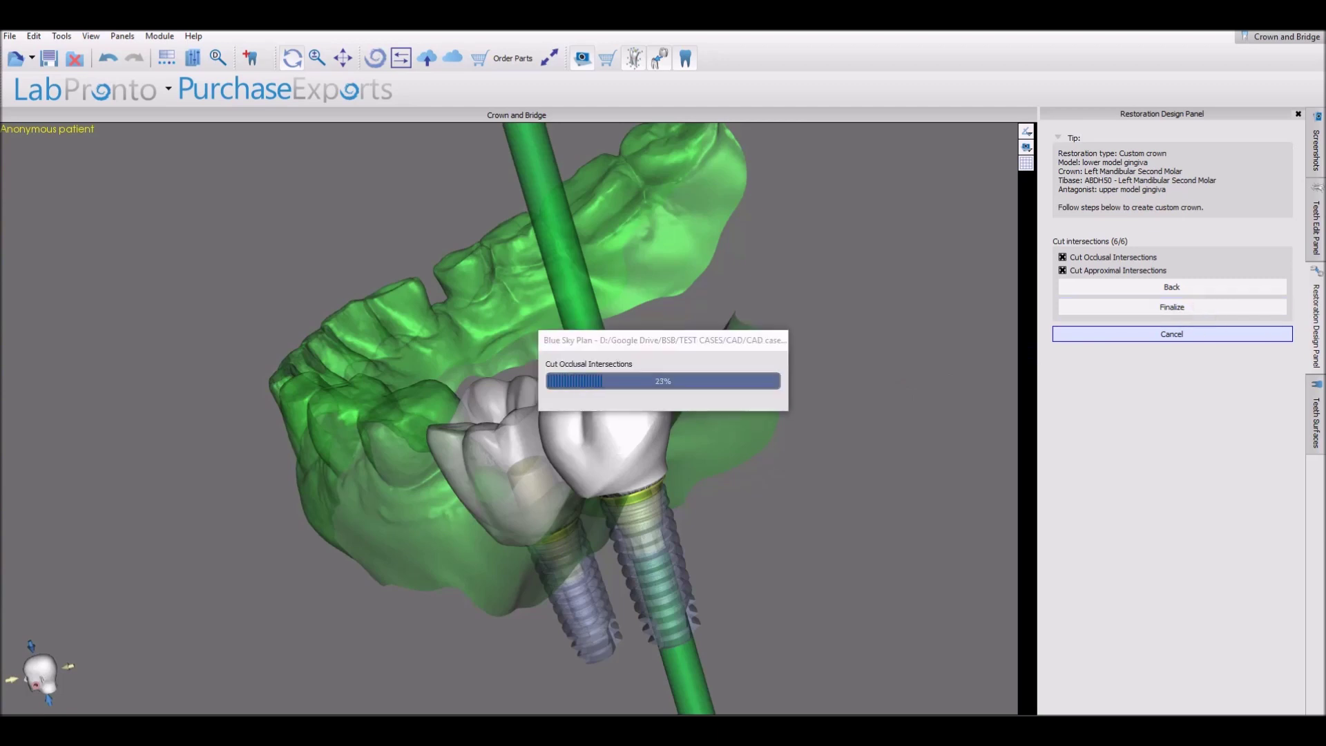
{"action": "left_click", "coordinate": [1316, 429]}
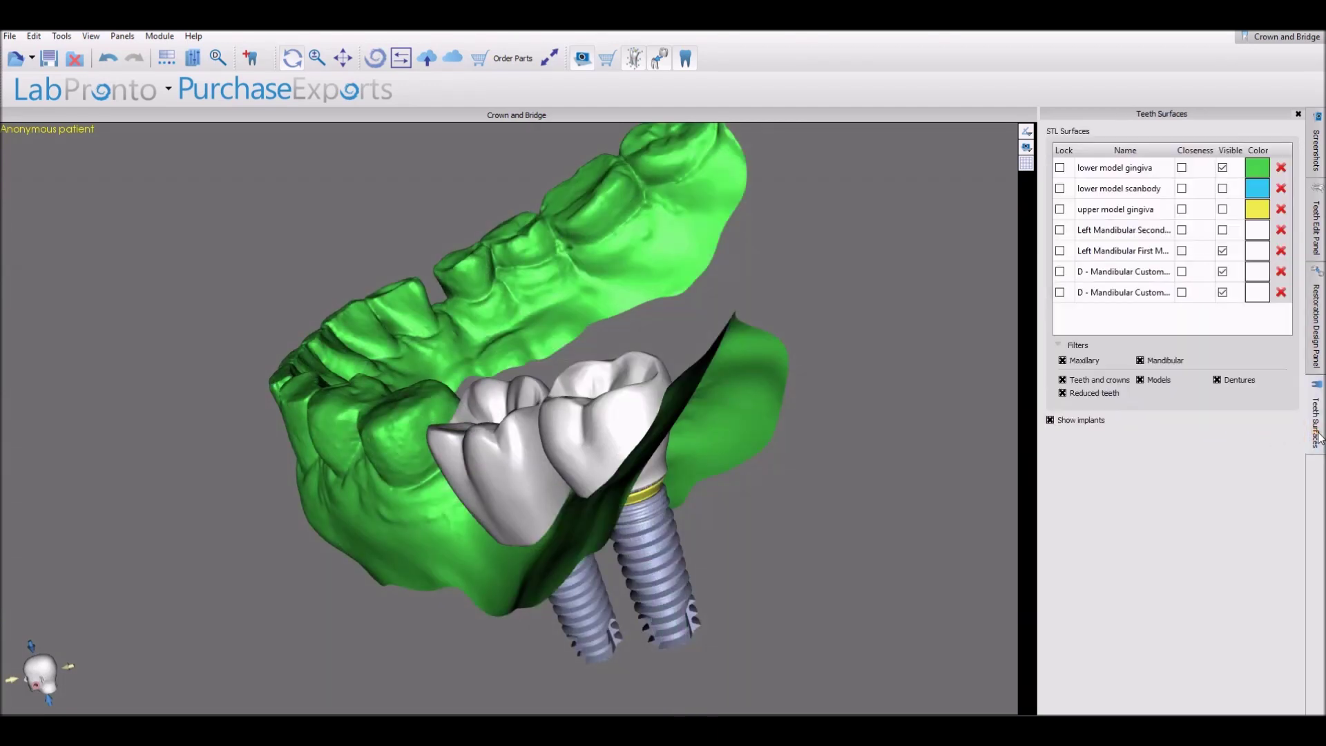
Hide the lower gingiva, original Left Mandibular First Molar and implants, viewing the crown shells from below
{"action": "left_click", "coordinate": [1223, 168]}
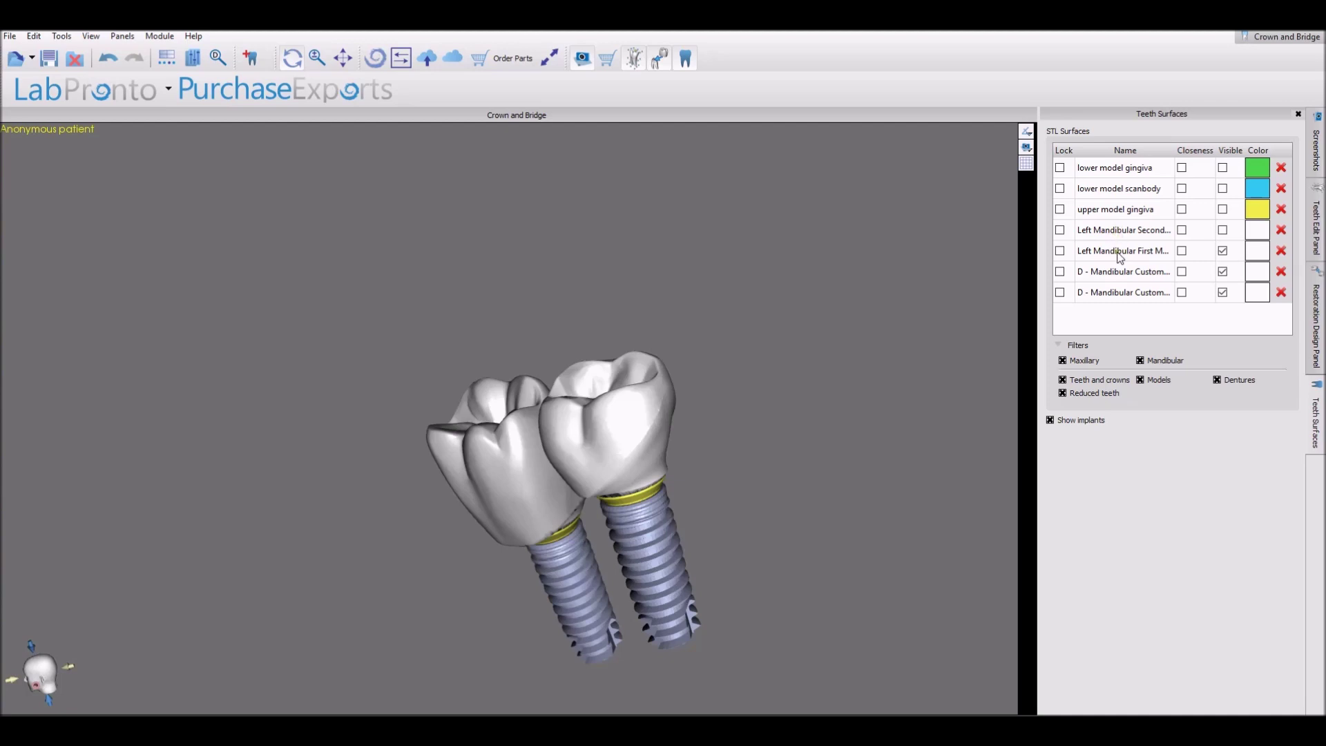
{"action": "left_click", "coordinate": [1223, 251]}
{"action": "right_click_drag", "start_coordinate": [811, 555], "coordinate": [1112, 443]}
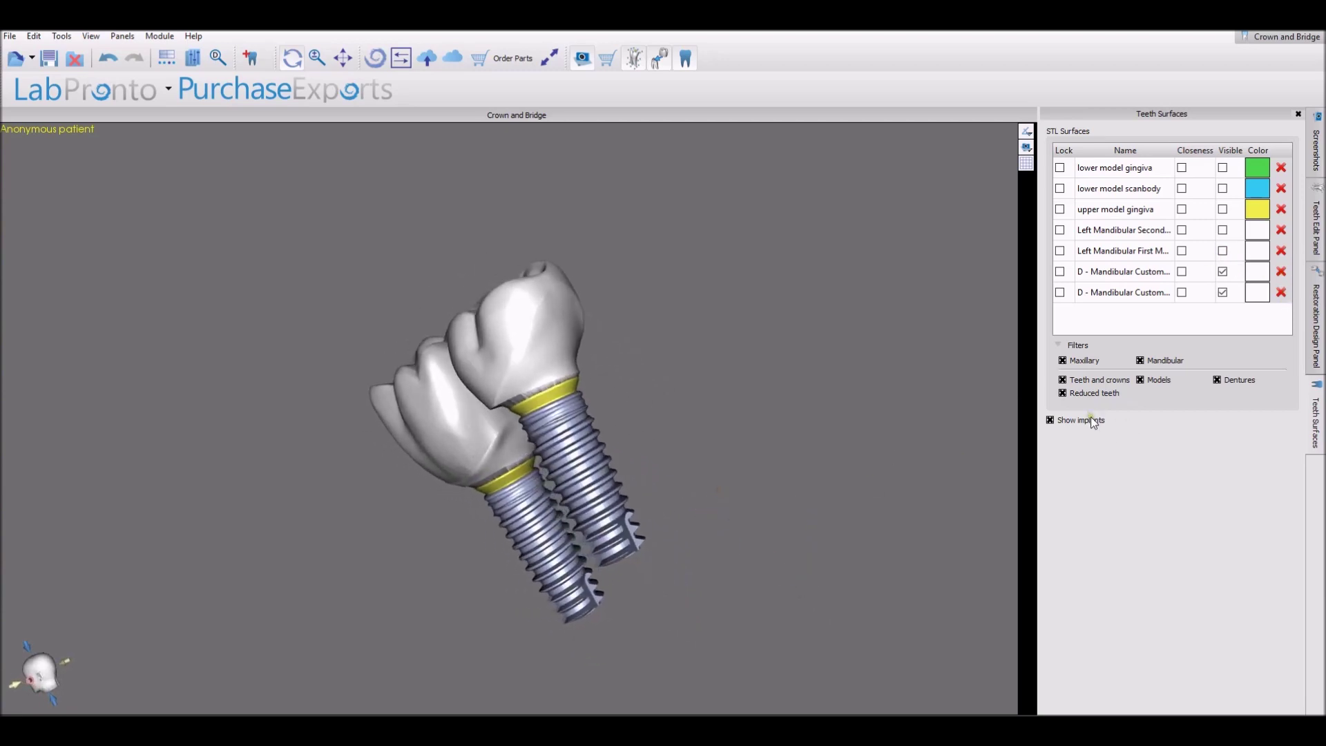
{"action": "left_click", "coordinate": [1092, 422]}
{"action": "right_click_drag", "start_coordinate": [967, 449], "coordinate": [438, 340]}
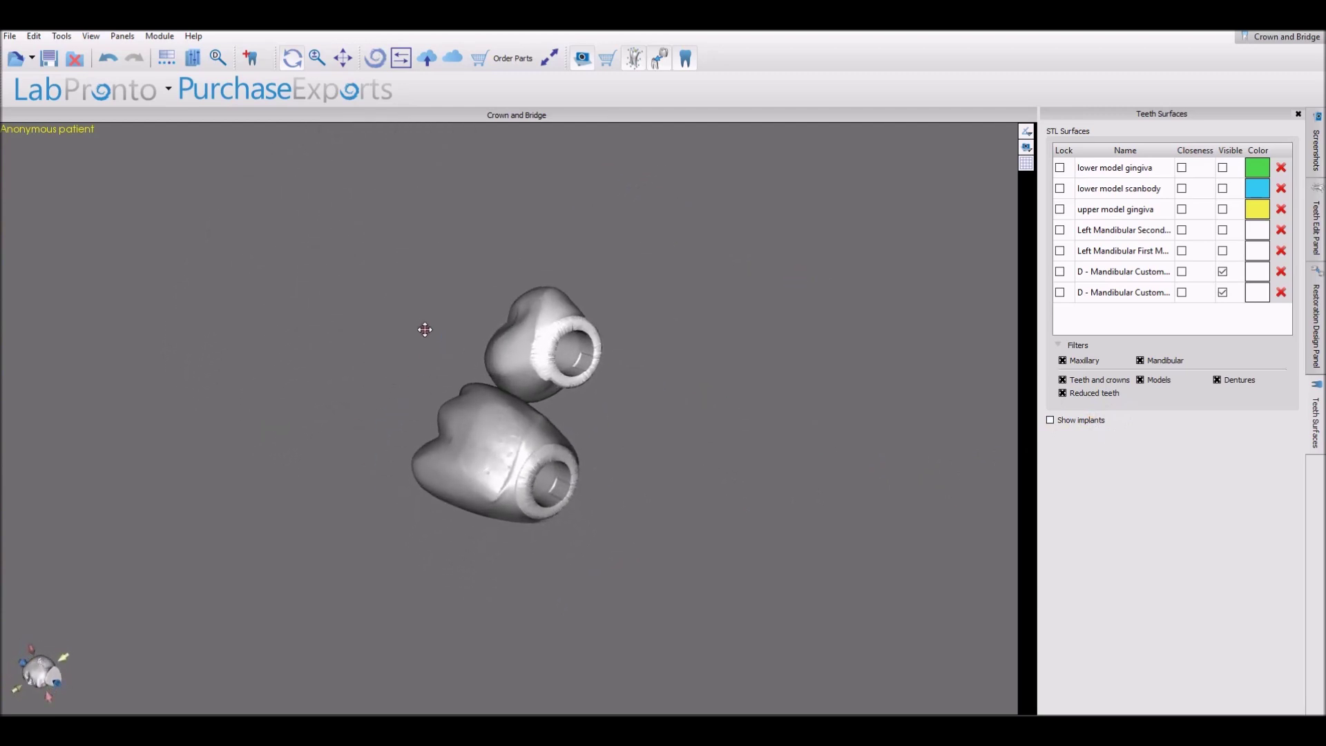